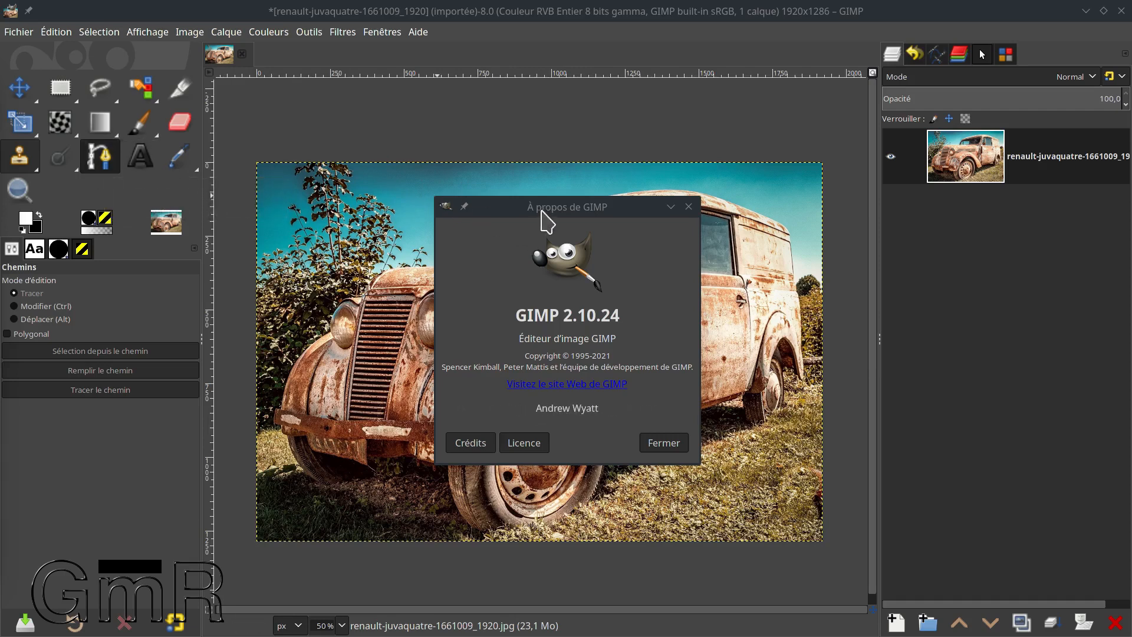
# Close the About GIMP dialog
pyautogui.click(601, 214)
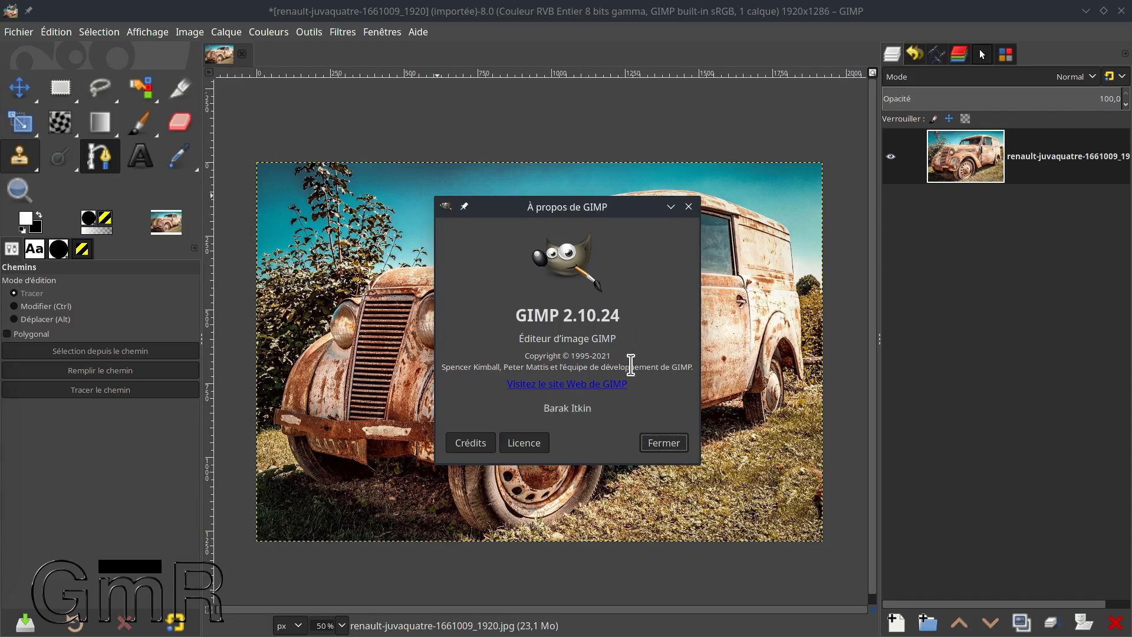
pyautogui.click(663, 445)
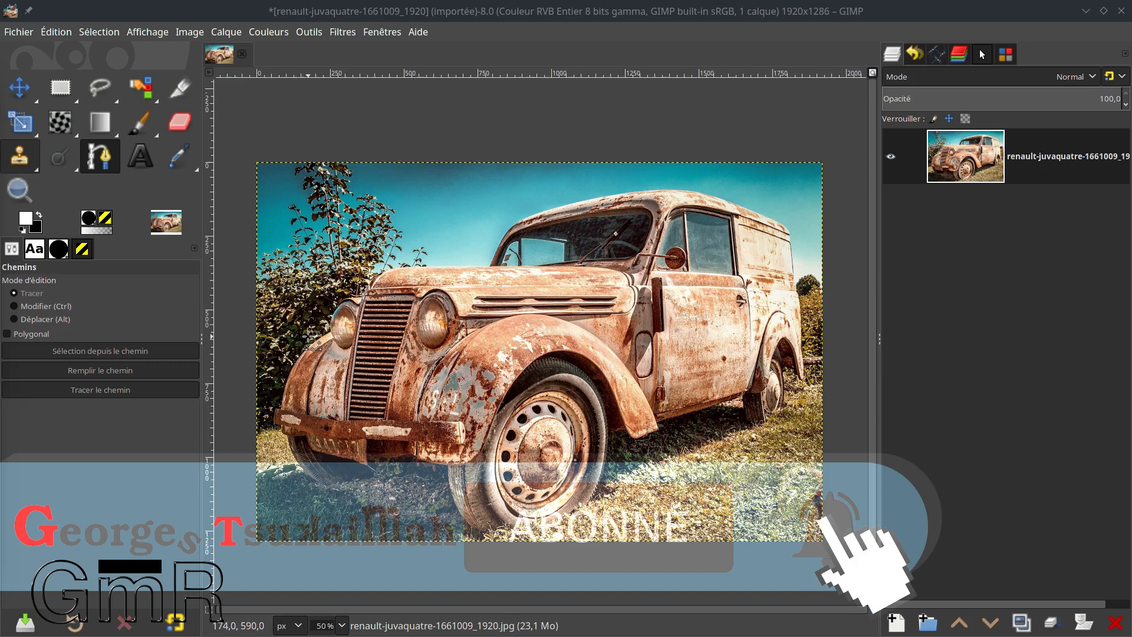
# Examine the rusty van photo at several magnifications, including its grille and the foliage, and view menu.png full screen
pyautogui.press('2')
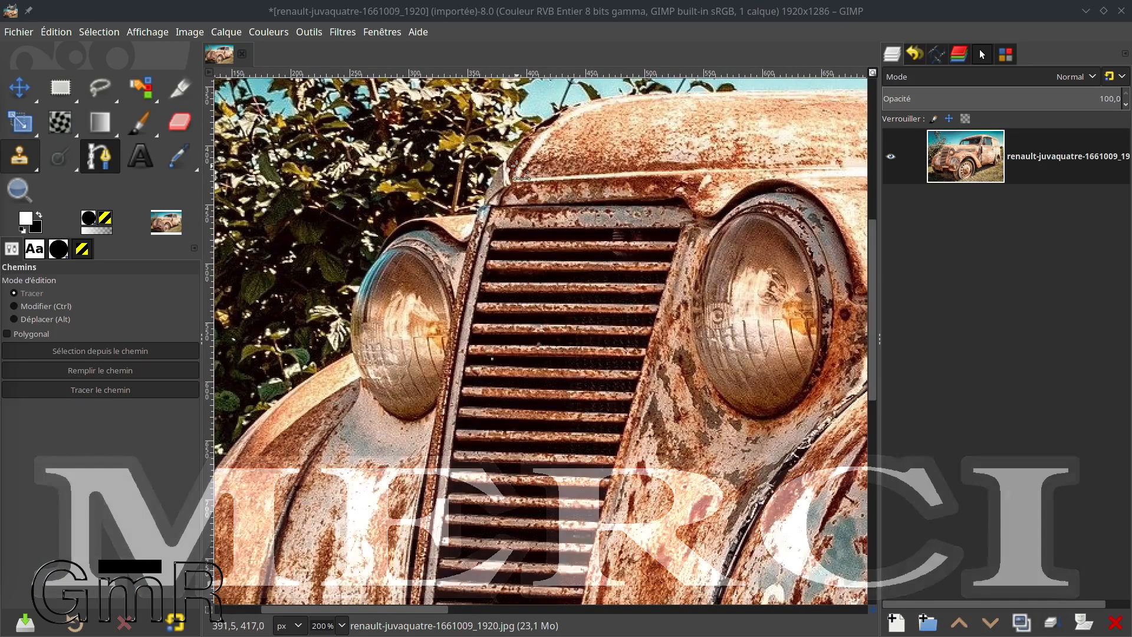
pyautogui.press('-')
pyautogui.press('-')
pyautogui.press('-')
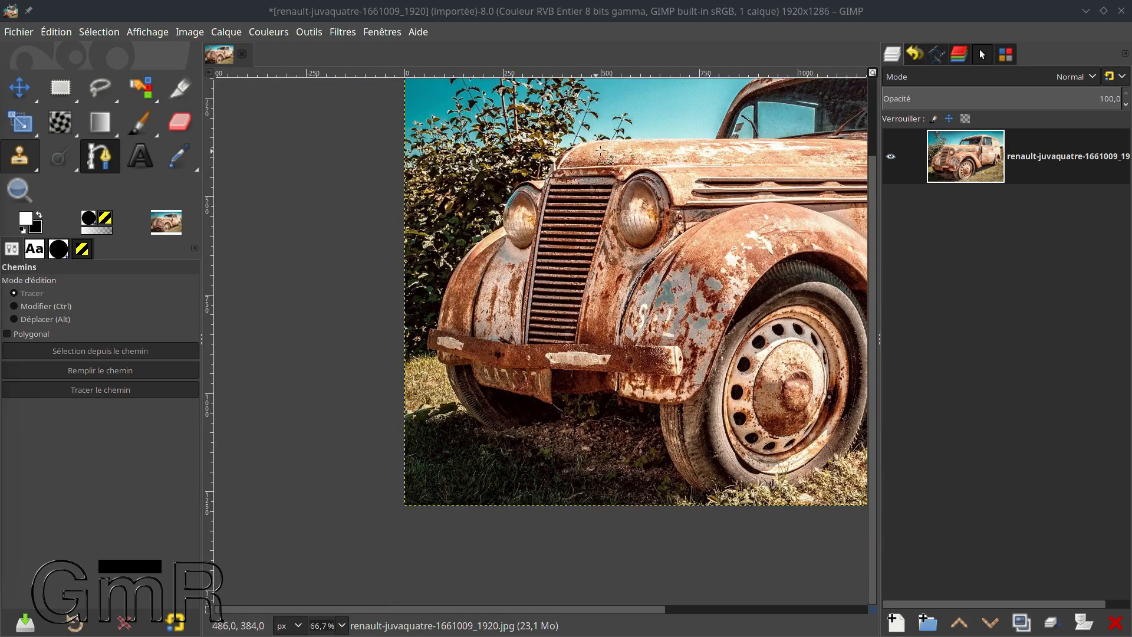
pyautogui.moveTo(758, 221); pyautogui.dragTo(553, 326)
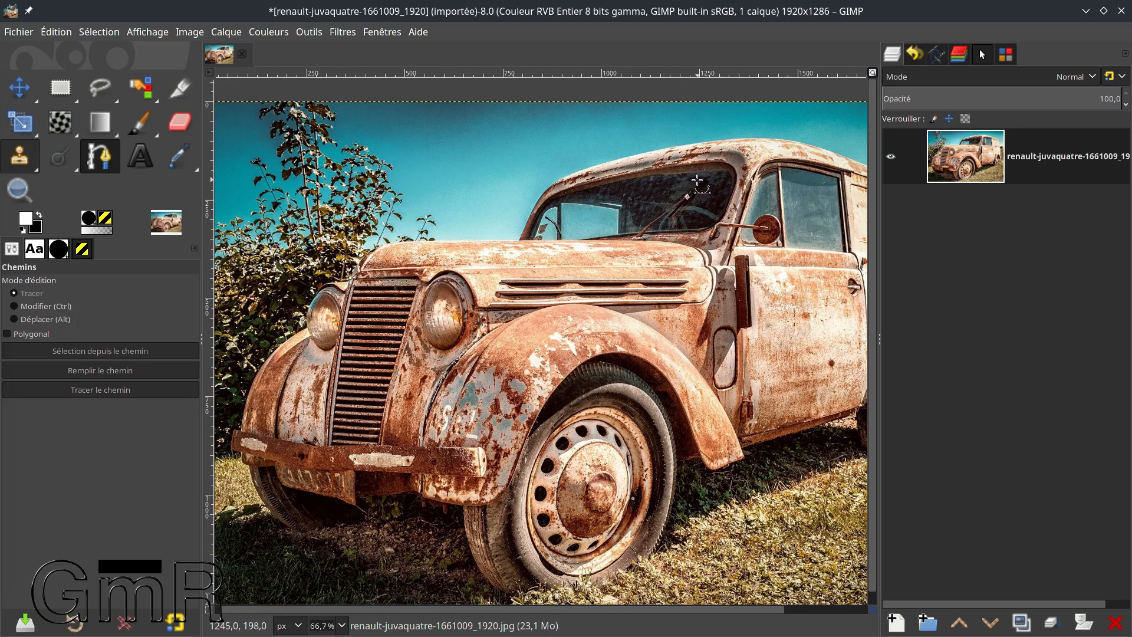
pyautogui.scroll(5, 271, 229)
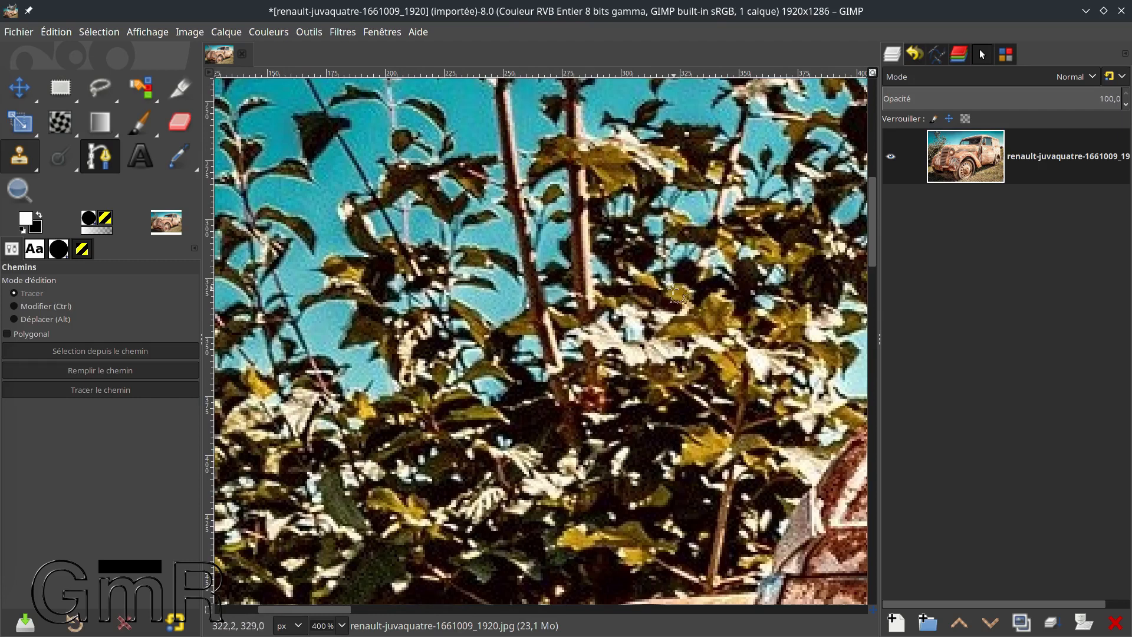
pyautogui.scroll(-5, 665, 304)
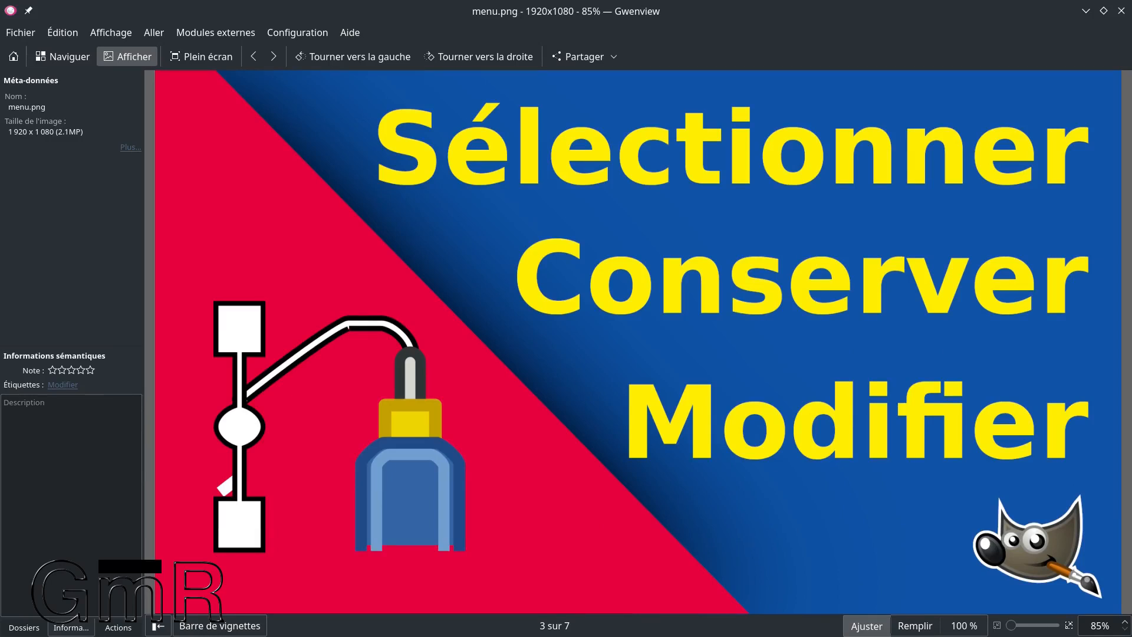
pyautogui.hotkey('ctrl', 'shift', 'f')
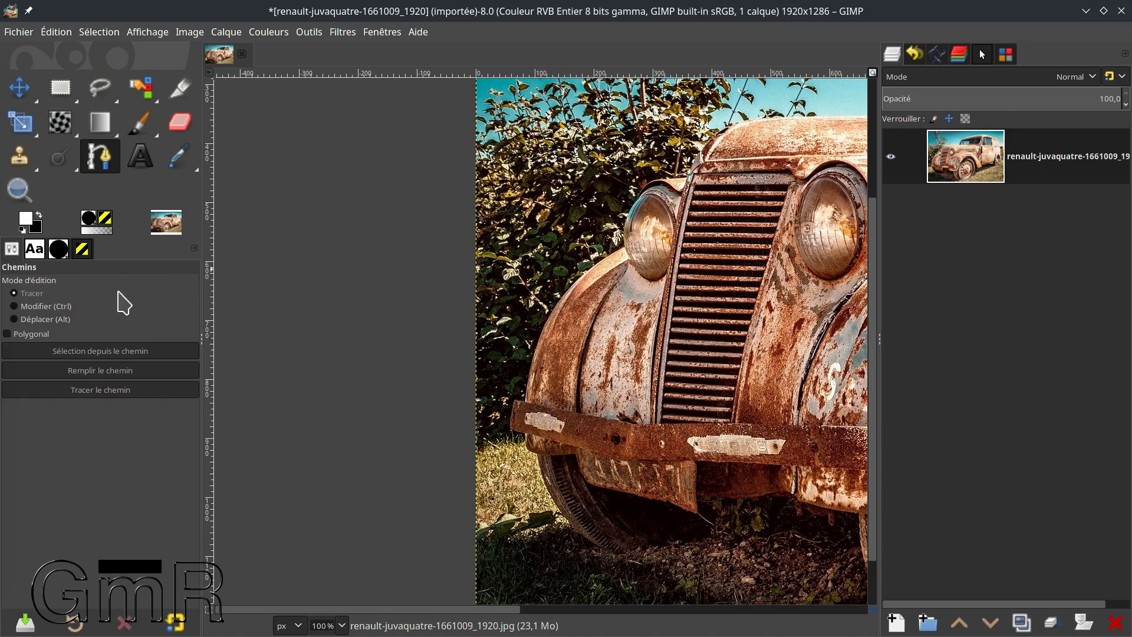
# Examine the Paths tool's edit modes and compare the Paths list and its options with the Layers list
pyautogui.click(47, 318)
pyautogui.click(34, 294)
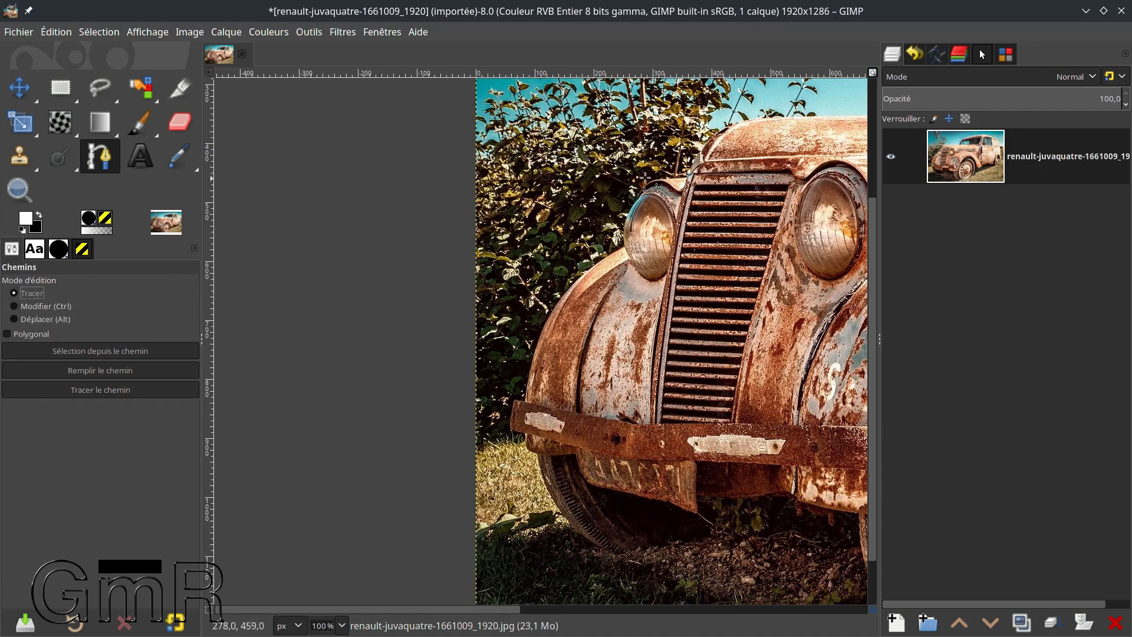
pyautogui.click(941, 57)
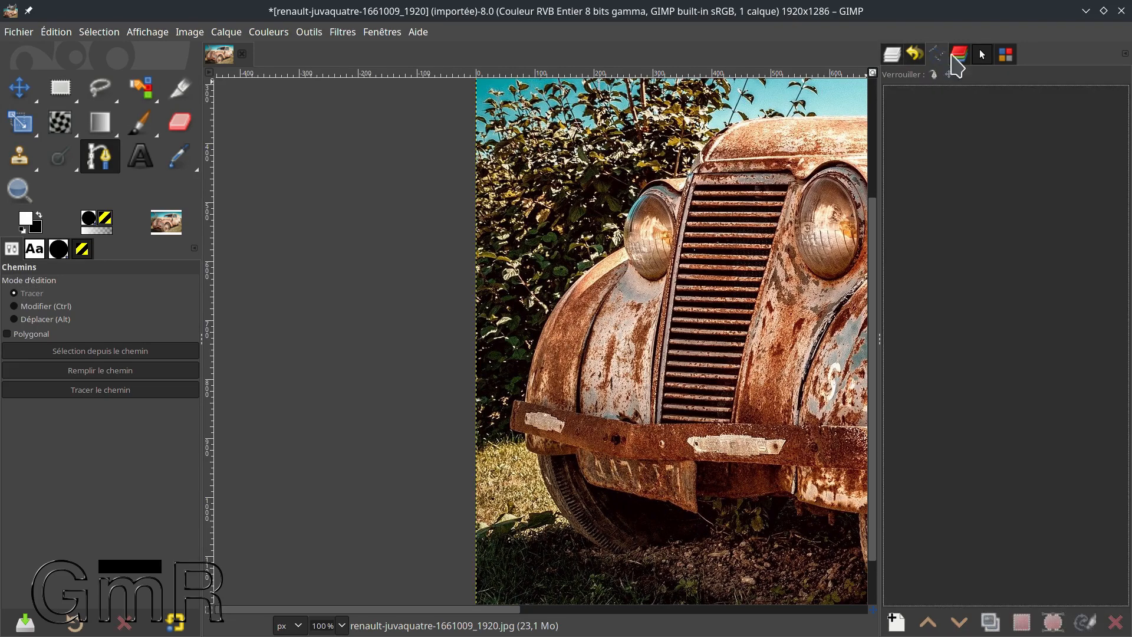
pyautogui.click(1124, 53)
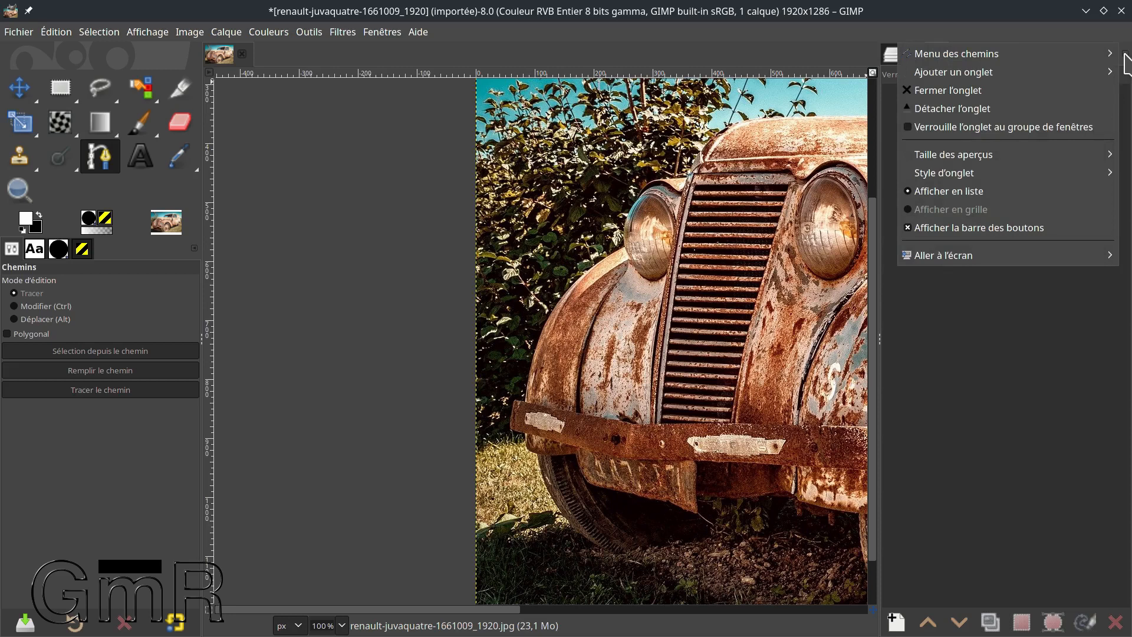
pyautogui.moveTo(1111, 74)
pyautogui.click(912, 548)
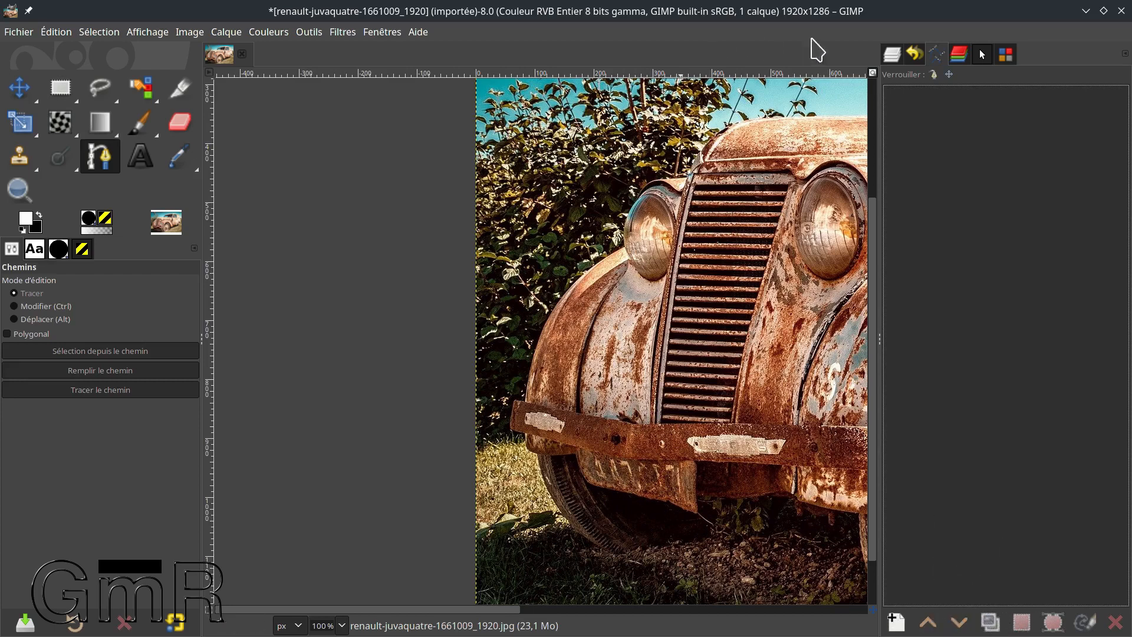
pyautogui.click(892, 54)
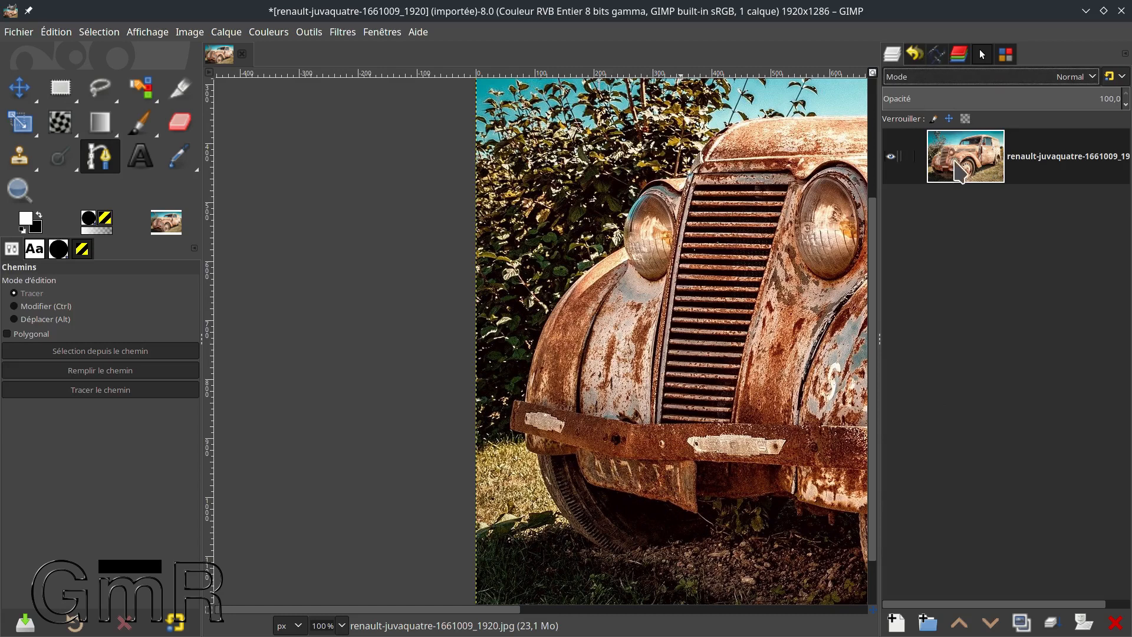
pyautogui.click(937, 56)
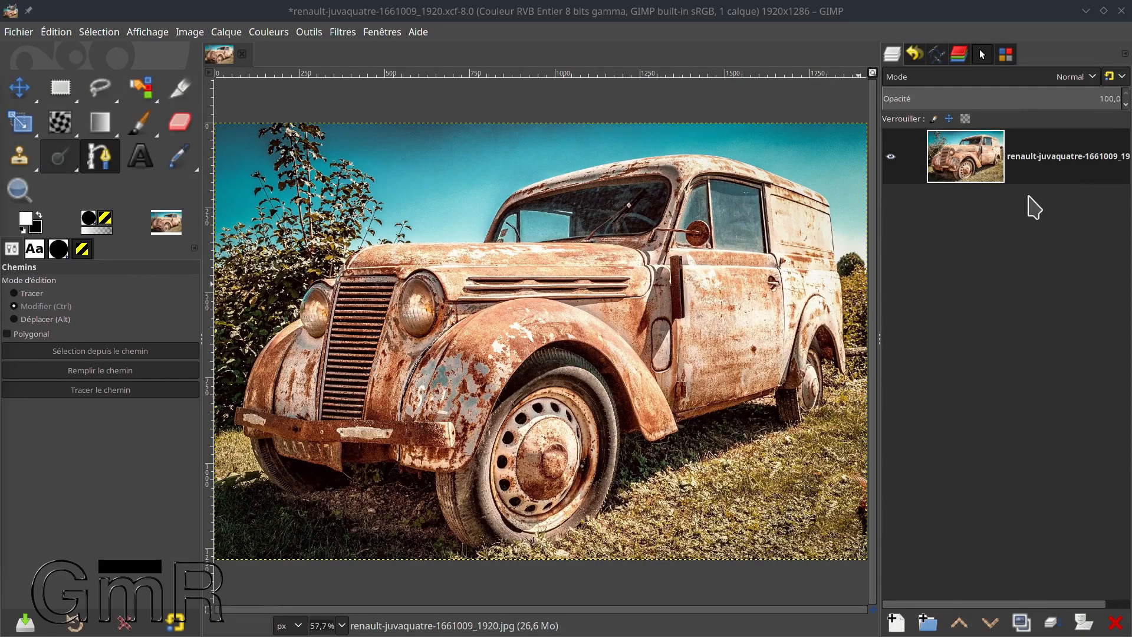
# Set the preview size of the Paths list to Gigantesque and switch the Paths tool to the Tracer edit mode
pyautogui.click(981, 160)
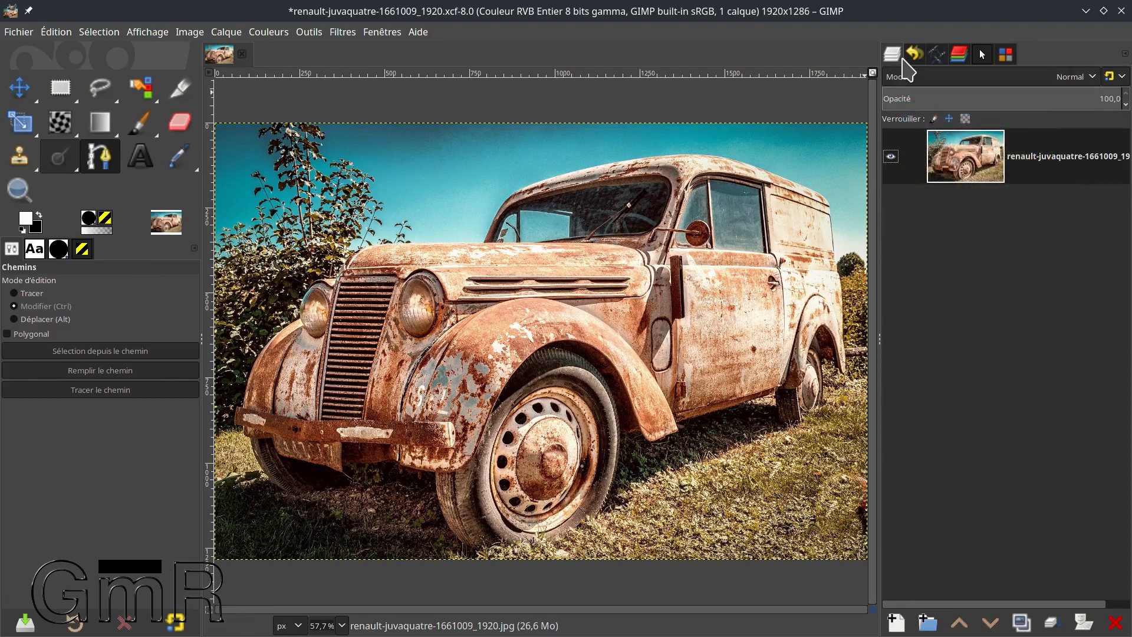
pyautogui.click(937, 56)
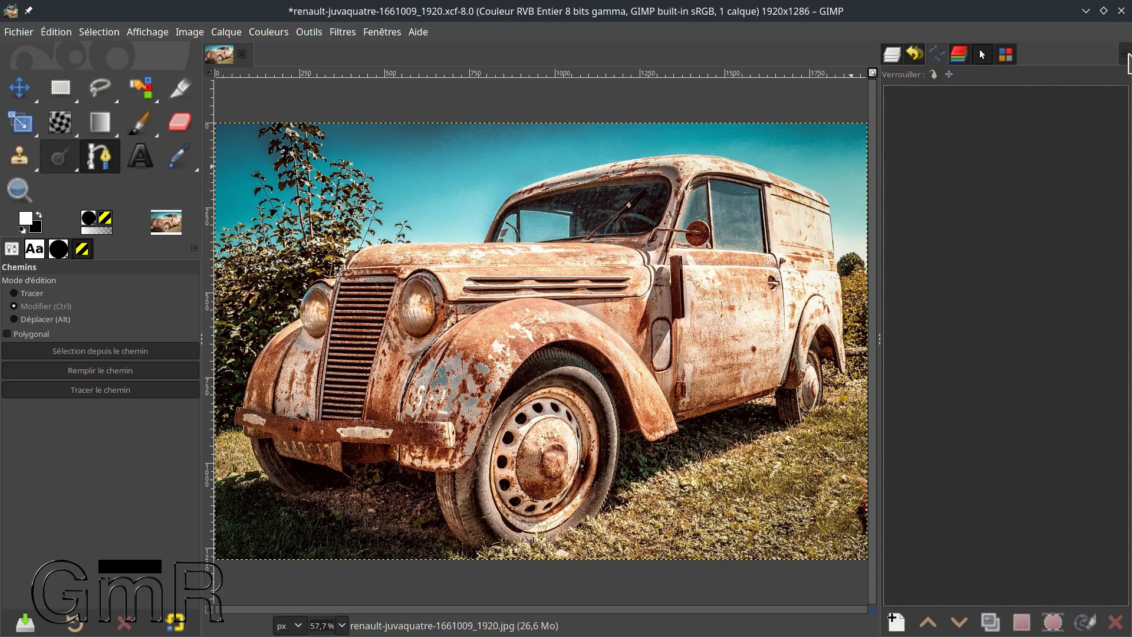
pyautogui.click(1125, 59)
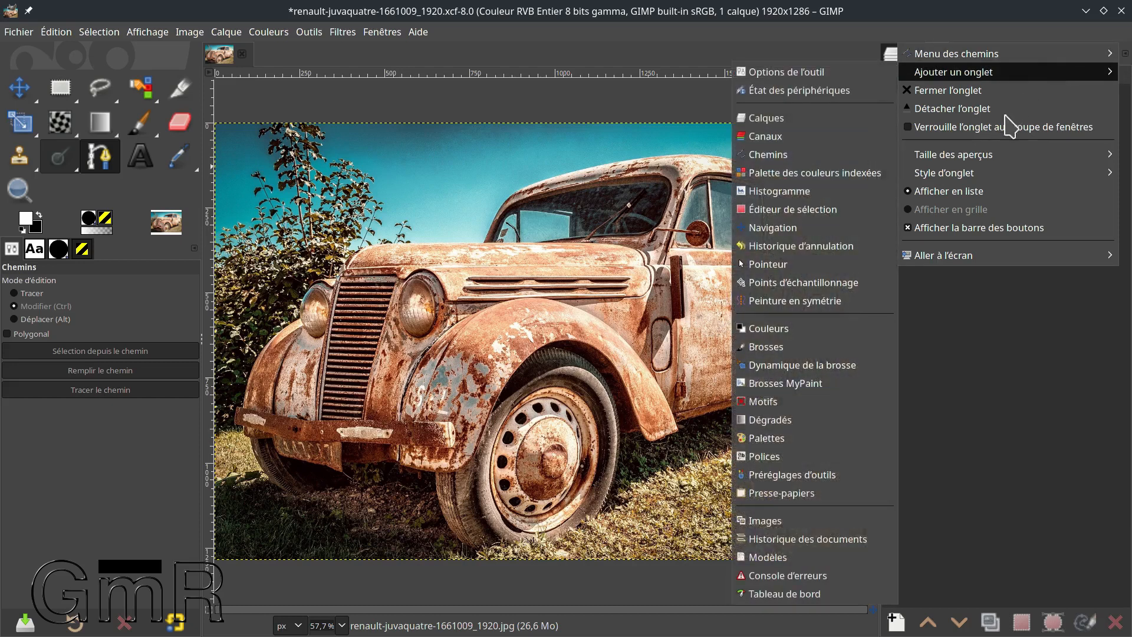
pyautogui.moveTo(980, 156)
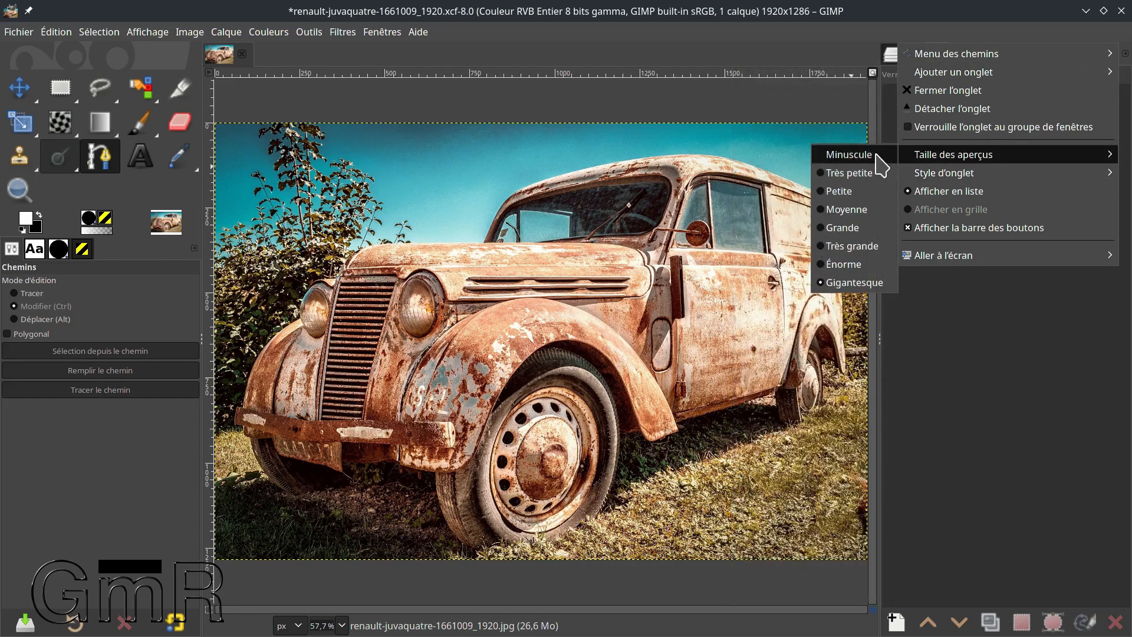
pyautogui.click(854, 284)
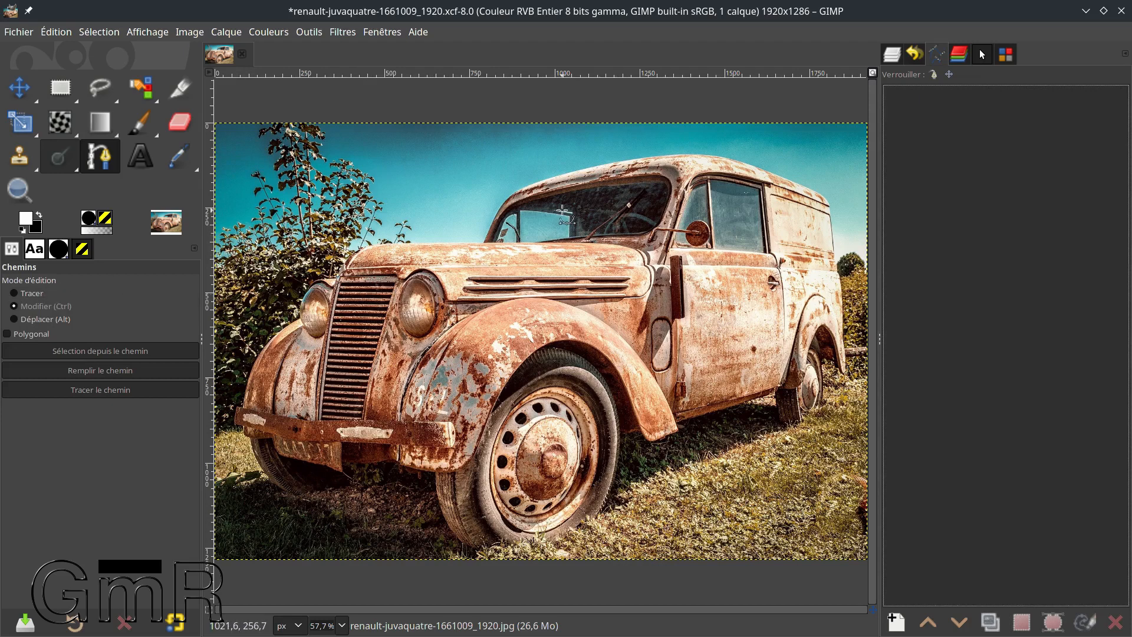
pyautogui.click(14, 293)
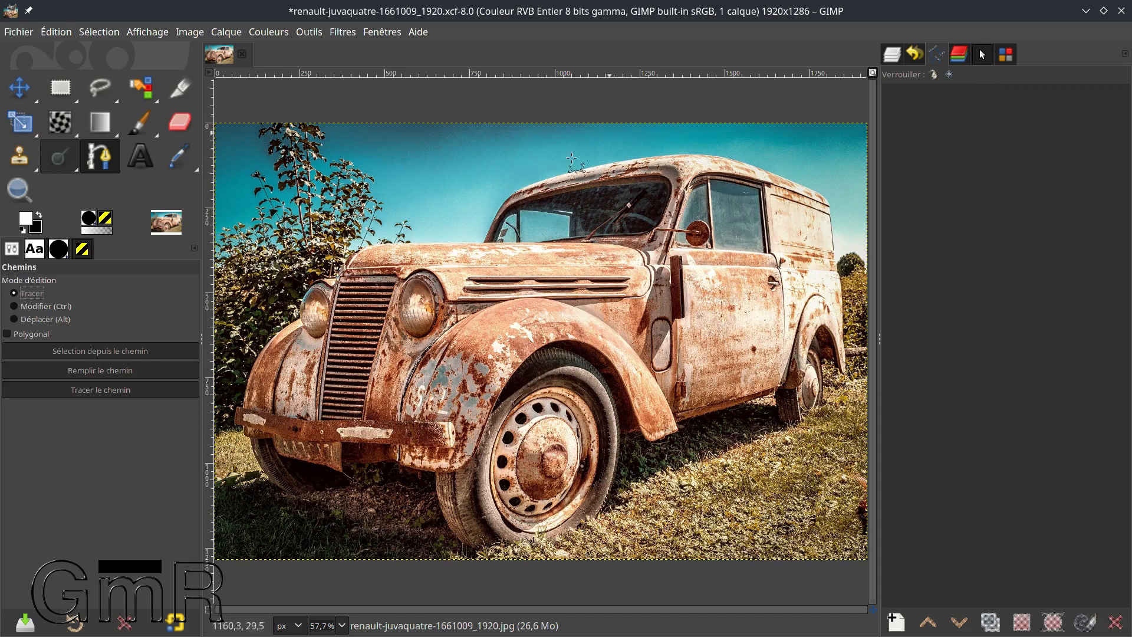
# Add a new layer filled with white (Blanc) above the van photo
pyautogui.click(891, 54)
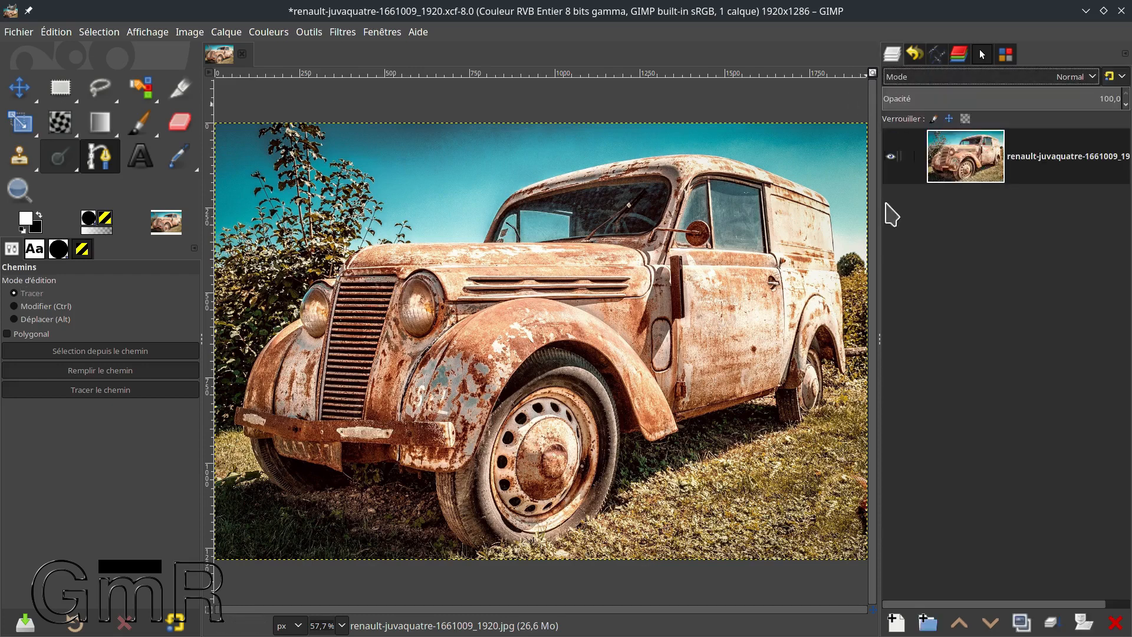
pyautogui.click(893, 620)
pyautogui.click(889, 586)
pyautogui.click(889, 585)
pyautogui.click(889, 585)
pyautogui.click(889, 583)
pyautogui.click(889, 581)
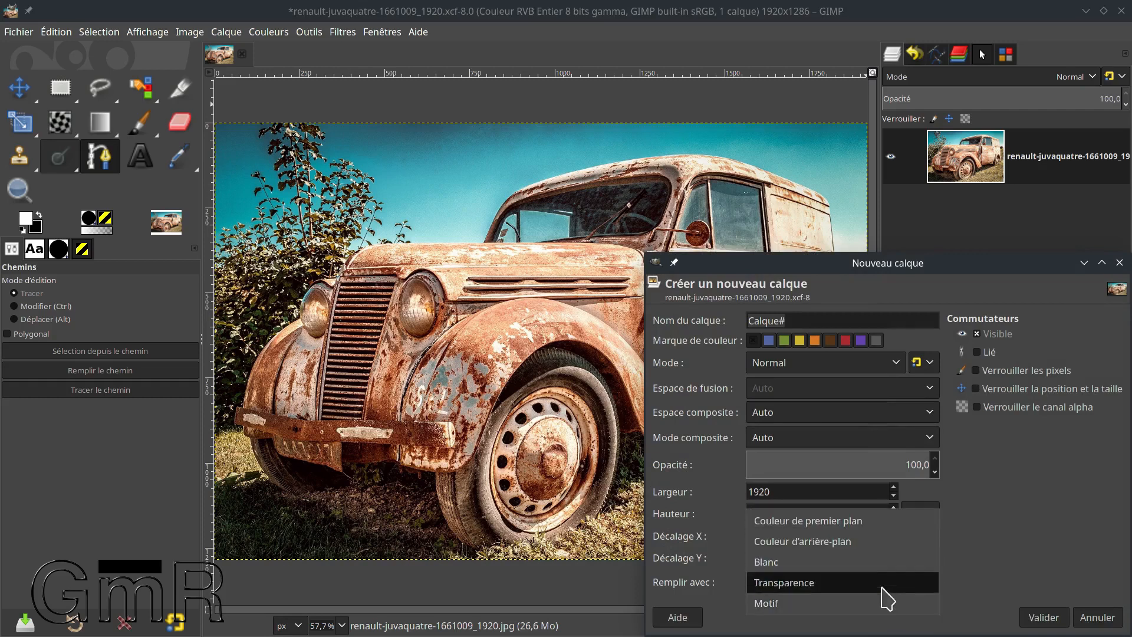
pyautogui.click(858, 561)
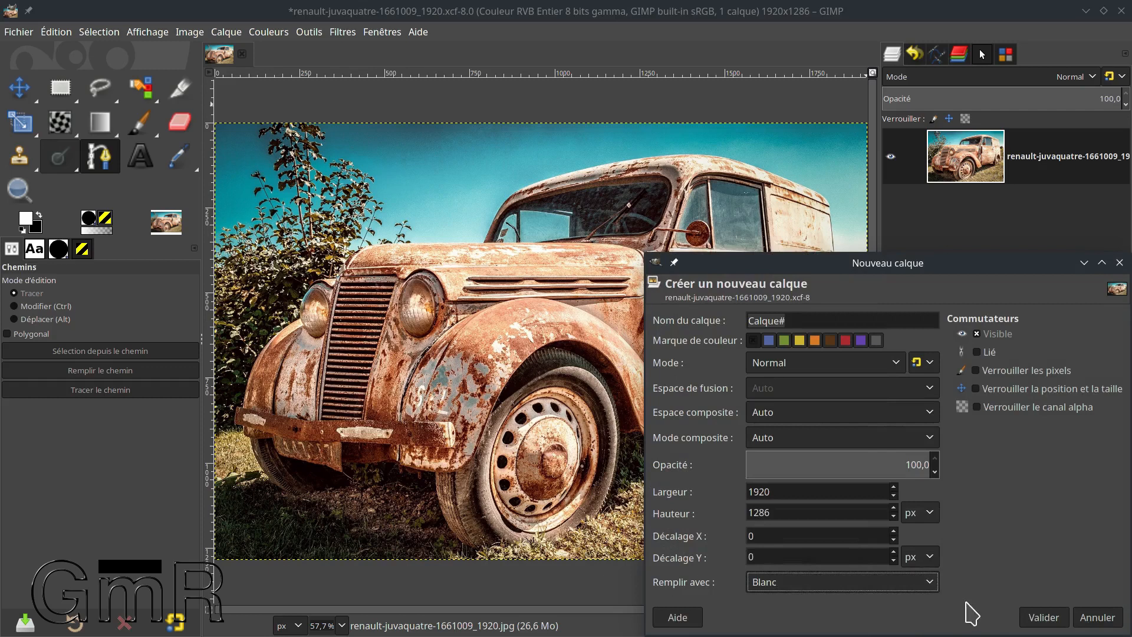
pyautogui.click(1037, 616)
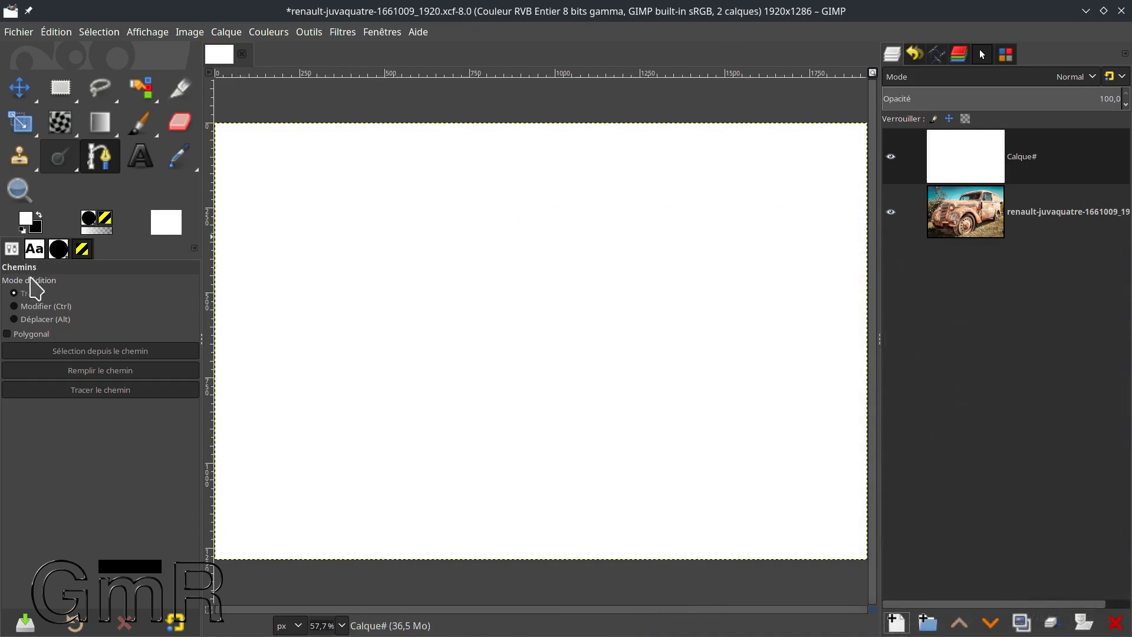
# With a black Paintbrush of size 7, draw two squares joined by a horizontal line to a circle between them
pyautogui.click(146, 131)
pyautogui.moveTo(46, 362); pyautogui.dragTo(7, 362)
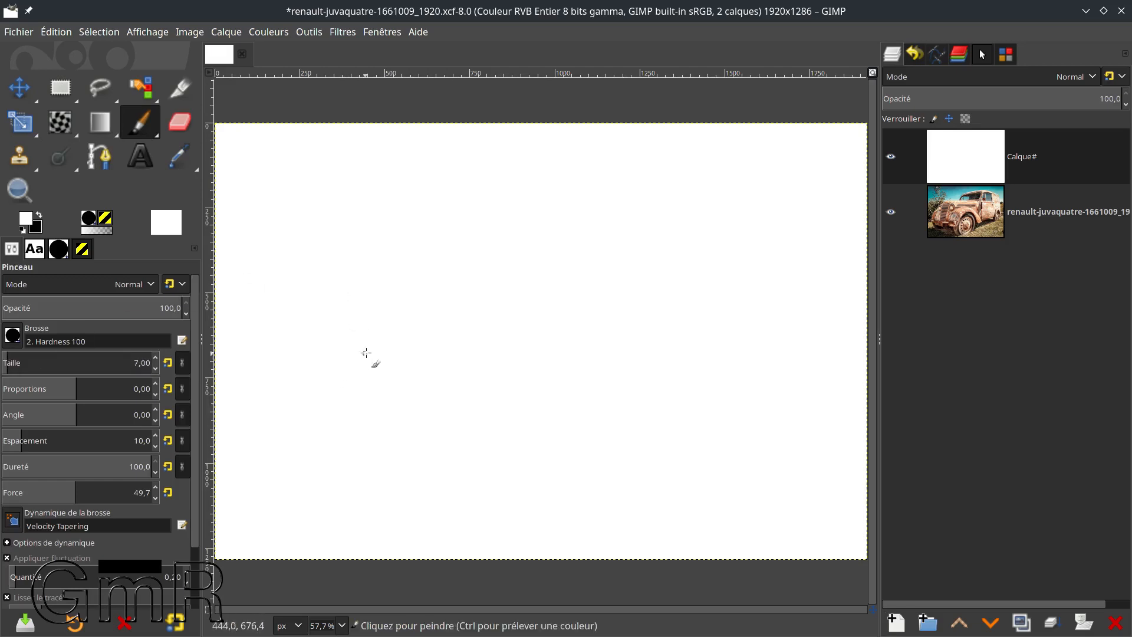
pyautogui.click(38, 215)
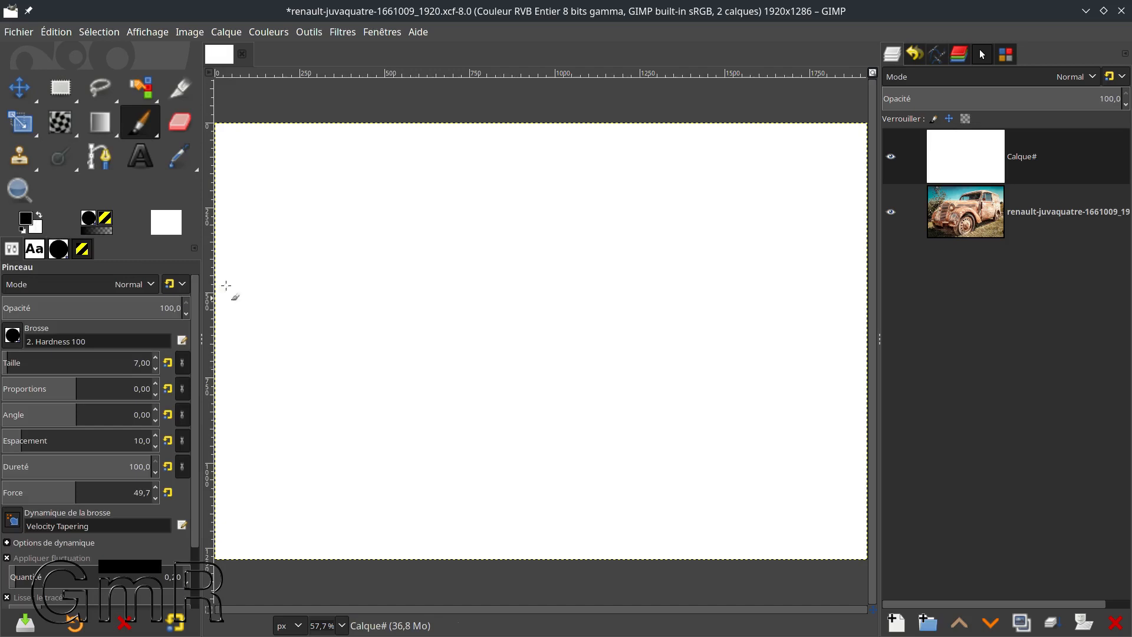
pyautogui.moveTo(329, 351)
pyautogui.mouseDown()
pyautogui.moveTo(347, 381)
pyautogui.moveTo(367, 379)
pyautogui.moveTo(368, 348)
pyautogui.moveTo(371, 378)
pyautogui.mouseUp()
pyautogui.moveTo(523, 354)
pyautogui.mouseDown()
pyautogui.moveTo(495, 361)
pyautogui.moveTo(517, 389)
pyautogui.moveTo(543, 356)
pyautogui.moveTo(518, 354)
pyautogui.mouseUp()
pyautogui.moveTo(644, 341)
pyautogui.mouseDown()
pyautogui.moveTo(642, 392)
pyautogui.moveTo(688, 383)
pyautogui.moveTo(698, 337)
pyautogui.moveTo(692, 383)
pyautogui.mouseUp()
pyautogui.moveTo(370, 366); pyautogui.dragTo(634, 364)
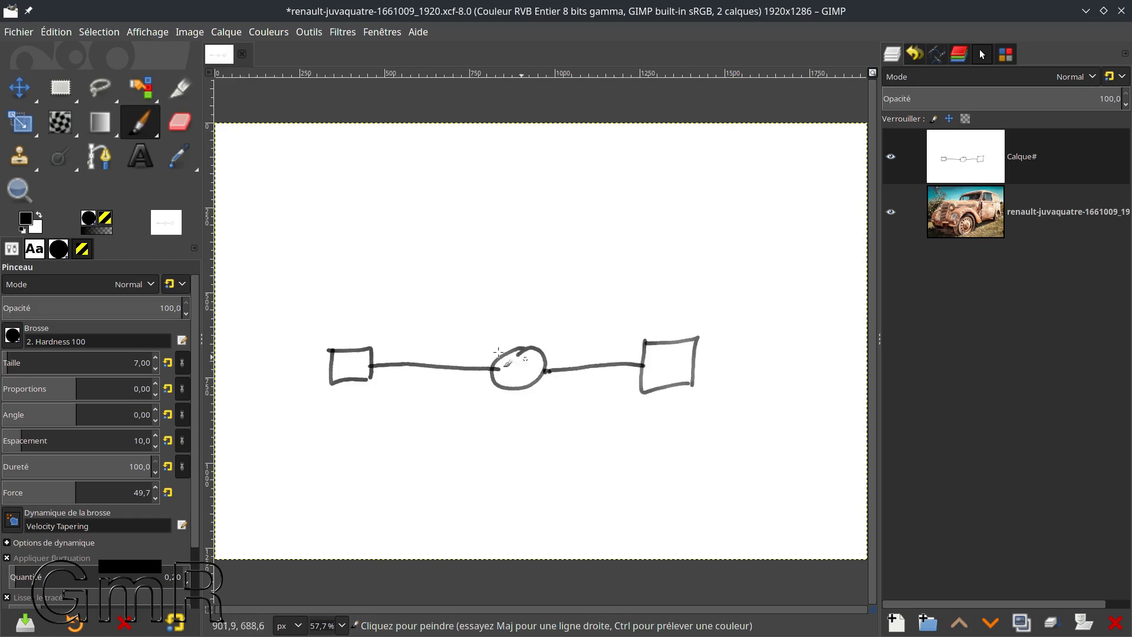
# Paint a dotted diagonal line rising through the central circle from lower left to upper right
pyautogui.moveTo(471, 437); pyautogui.dragTo(477, 427)
pyautogui.moveTo(486, 411); pyautogui.dragTo(508, 374)
pyautogui.moveTo(519, 357); pyautogui.dragTo(533, 339)
pyautogui.click(596, 260)
pyautogui.click(614, 248)
pyautogui.click(638, 233)
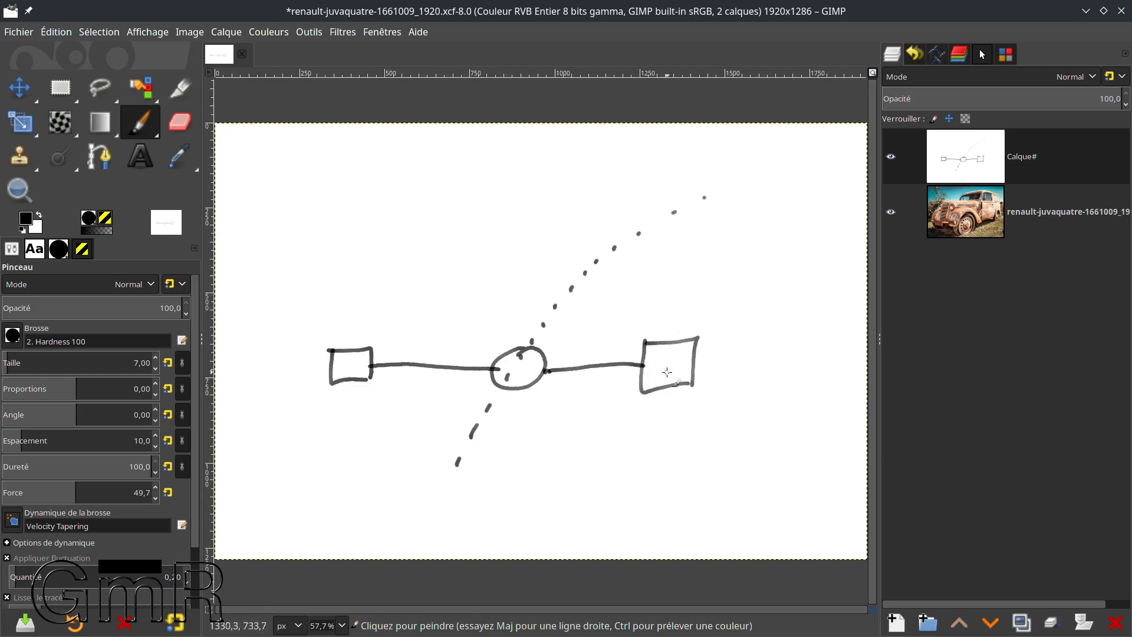
# Label the right square and the upper dotted section 2, and the left square and the lower dotted section 1
pyautogui.moveTo(665, 356); pyautogui.dragTo(672, 373)
pyautogui.moveTo(634, 248)
pyautogui.mouseDown()
pyautogui.moveTo(646, 268)
pyautogui.moveTo(663, 251)
pyautogui.mouseUp()
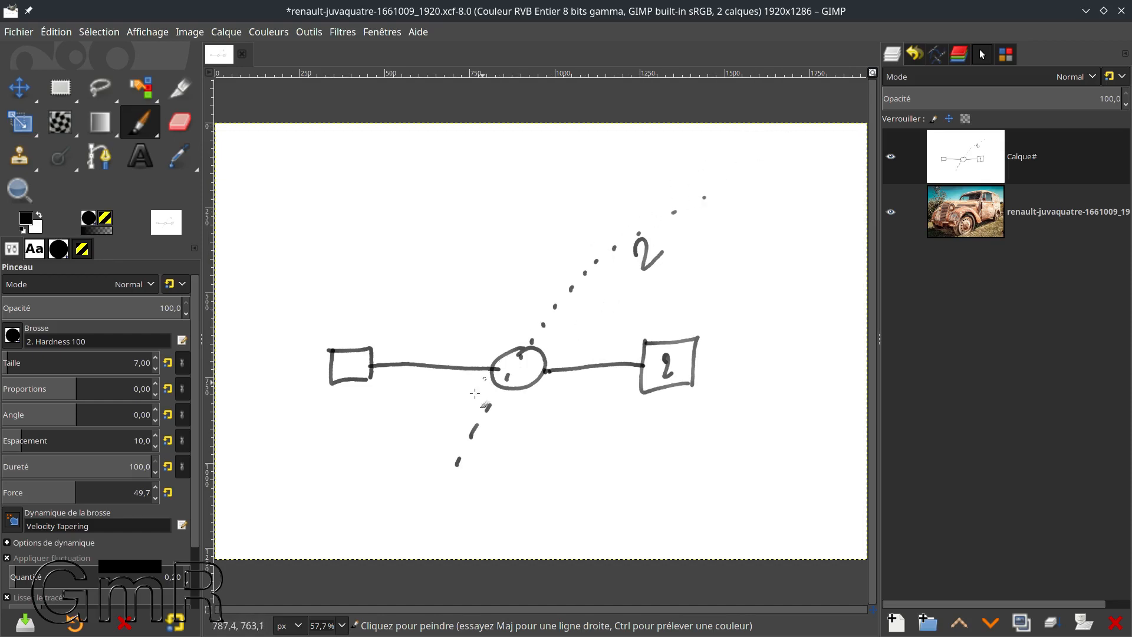
pyautogui.moveTo(340, 361); pyautogui.dragTo(351, 371)
pyautogui.moveTo(448, 433)
pyautogui.mouseDown()
pyautogui.moveTo(458, 409)
pyautogui.moveTo(471, 437)
pyautogui.mouseUp()
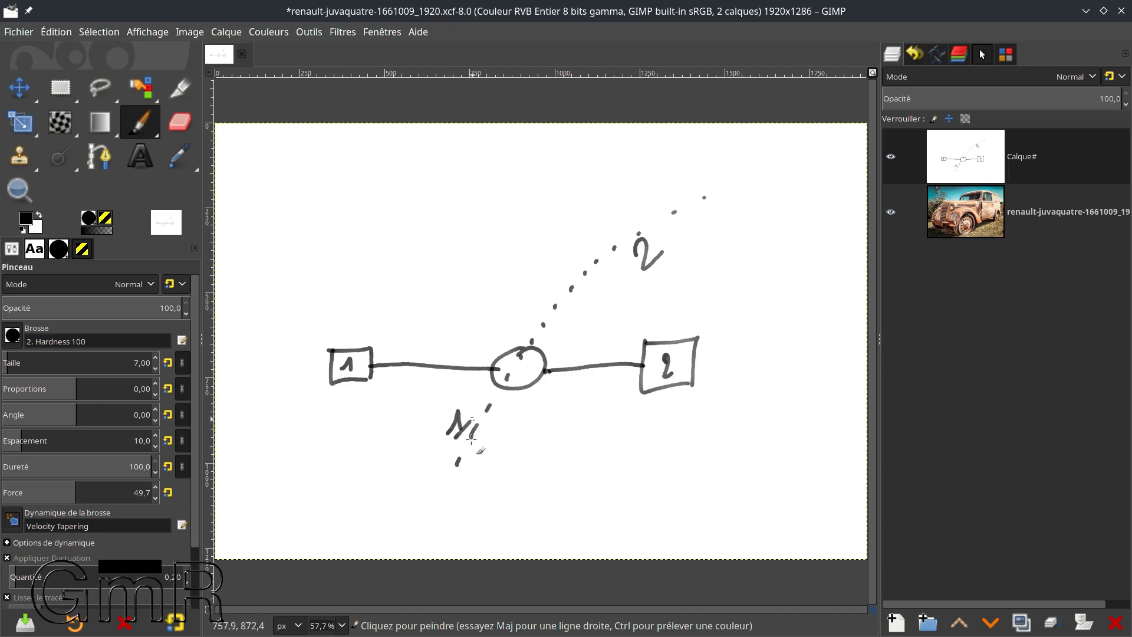
# Paint three curved lines with small circles at both ends below the node diagram, and hide the Calque# layer
pyautogui.moveTo(496, 486); pyautogui.dragTo(504, 487)
pyautogui.moveTo(686, 490); pyautogui.dragTo(689, 489)
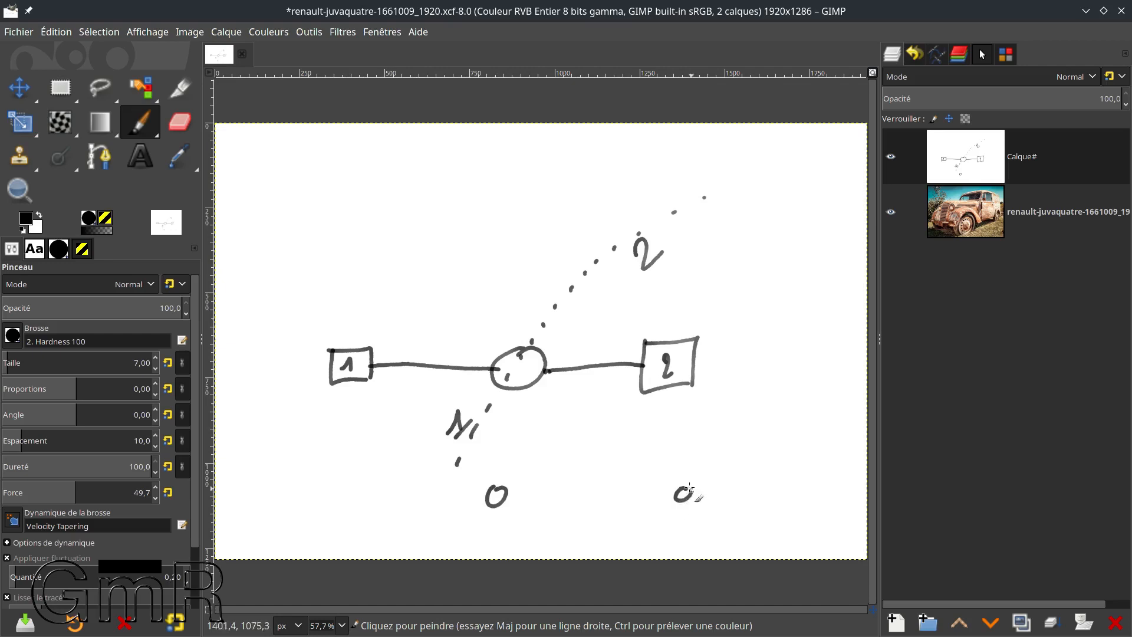
pyautogui.moveTo(496, 491)
pyautogui.mouseDown()
pyautogui.moveTo(531, 454)
pyautogui.moveTo(582, 439)
pyautogui.moveTo(655, 452)
pyautogui.moveTo(681, 492)
pyautogui.mouseUp()
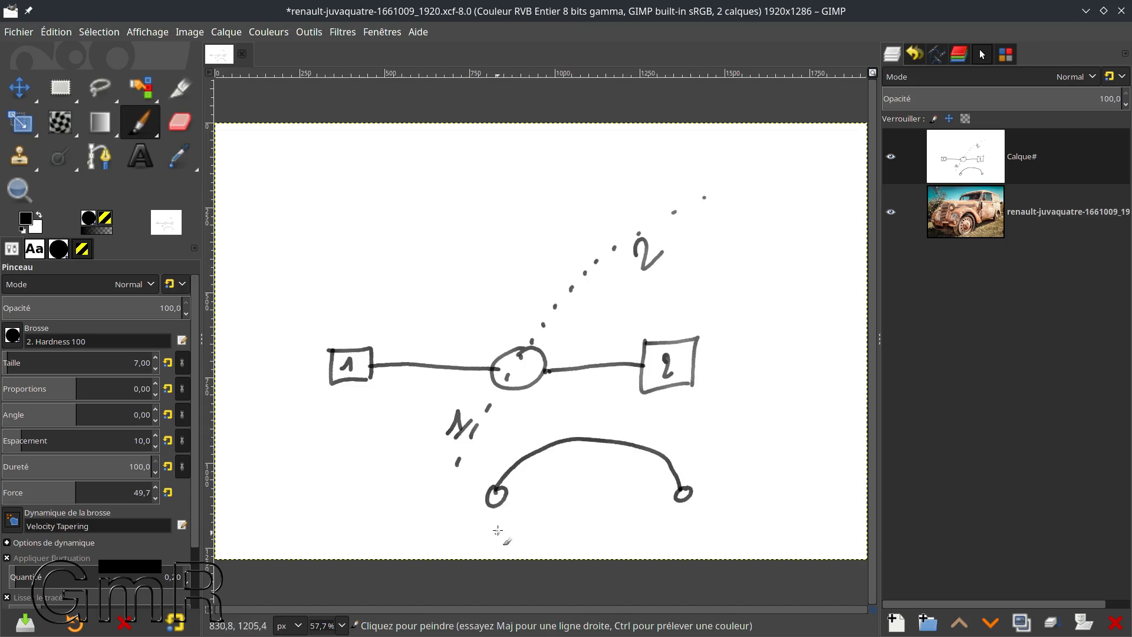
pyautogui.moveTo(490, 531)
pyautogui.mouseDown()
pyautogui.moveTo(526, 502)
pyautogui.moveTo(600, 496)
pyautogui.moveTo(642, 506)
pyautogui.moveTo(660, 521)
pyautogui.moveTo(641, 506)
pyautogui.mouseUp()
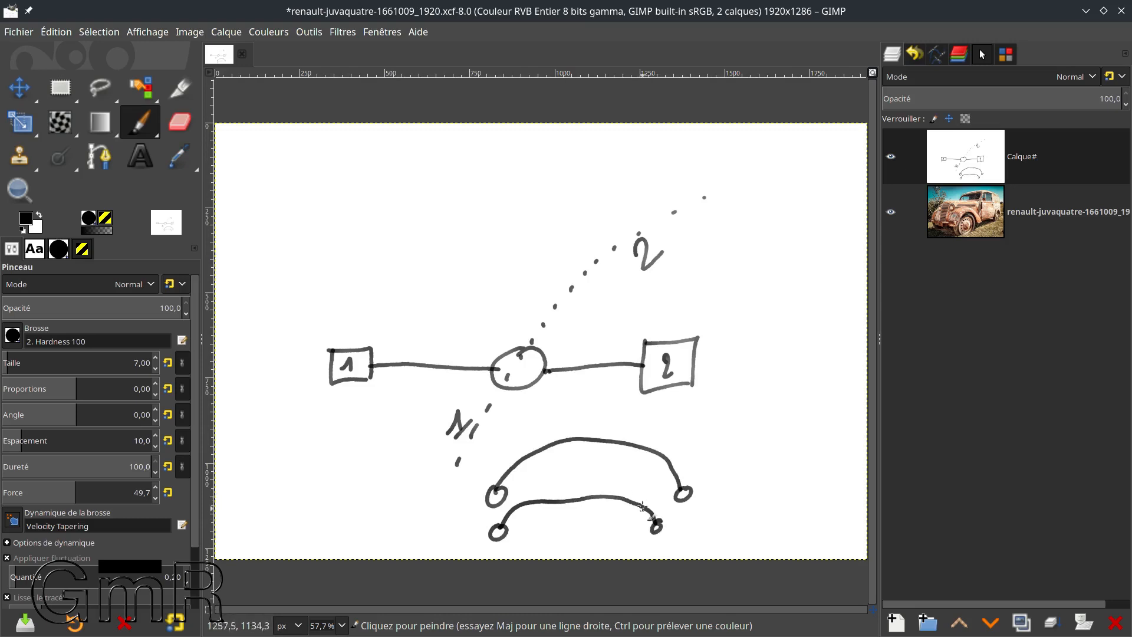
pyautogui.moveTo(509, 412)
pyautogui.mouseDown()
pyautogui.moveTo(521, 422)
pyautogui.moveTo(535, 405)
pyautogui.moveTo(592, 394)
pyautogui.moveTo(650, 424)
pyautogui.moveTo(695, 406)
pyautogui.mouseUp()
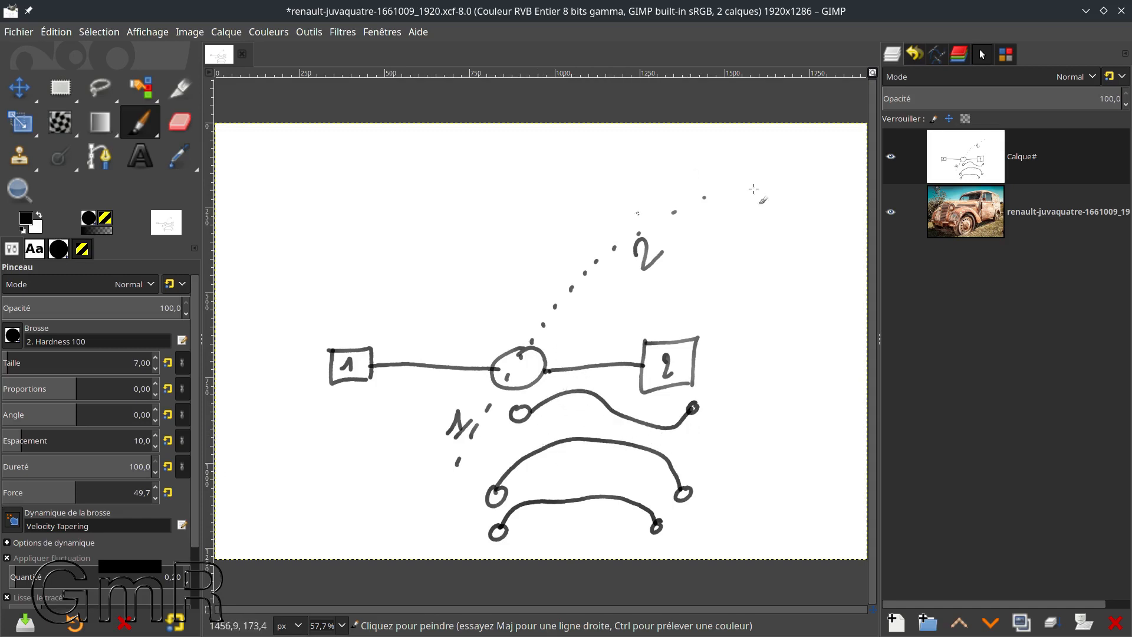
pyautogui.click(891, 156)
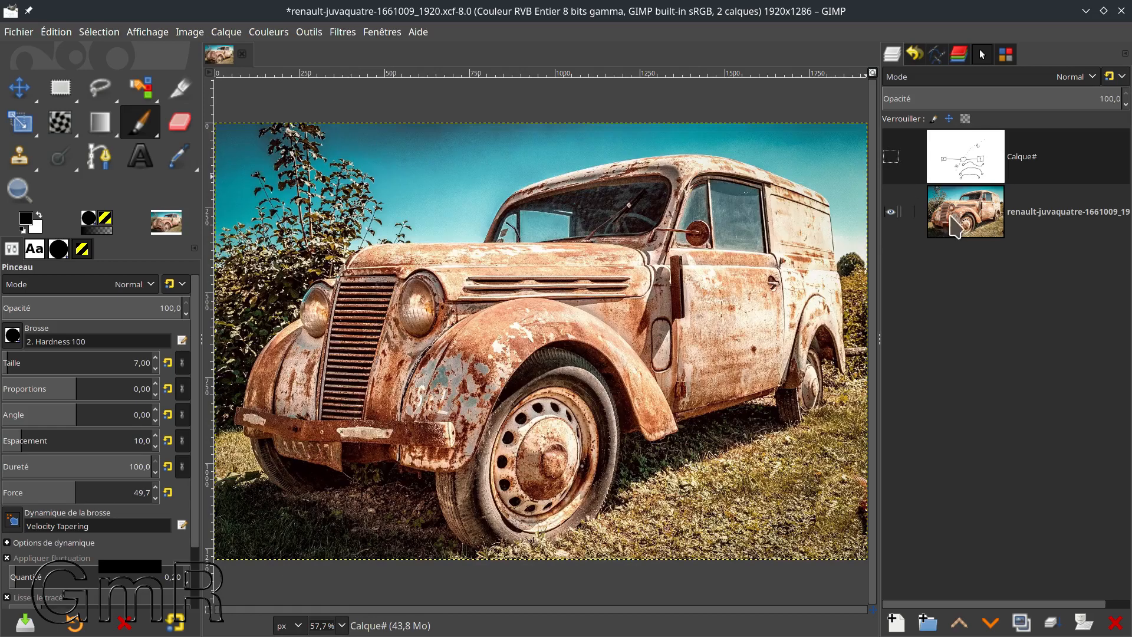
# On the photo layer, start a path with a first node where the windshield pillar meets the hood
pyautogui.click(952, 218)
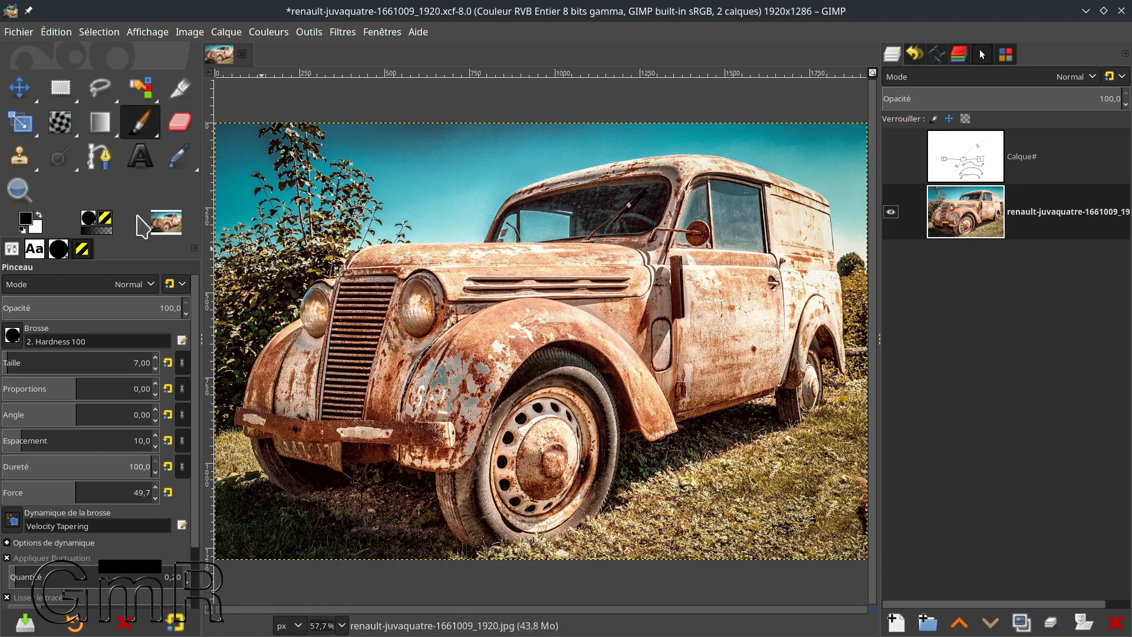
pyautogui.click(104, 162)
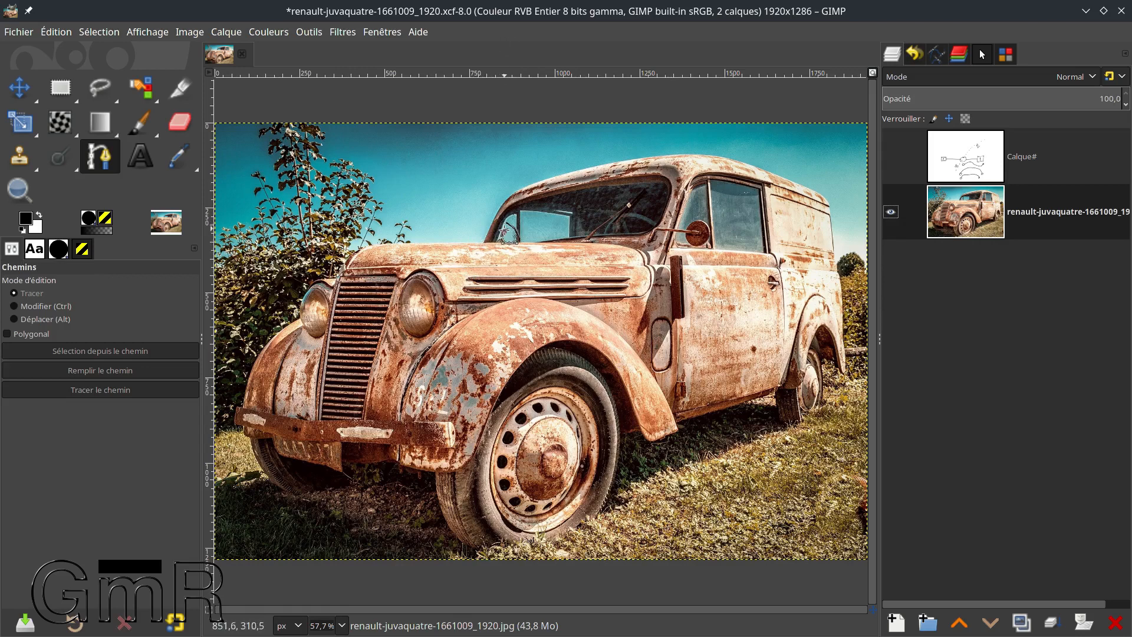
pyautogui.scroll(4, 505, 239)
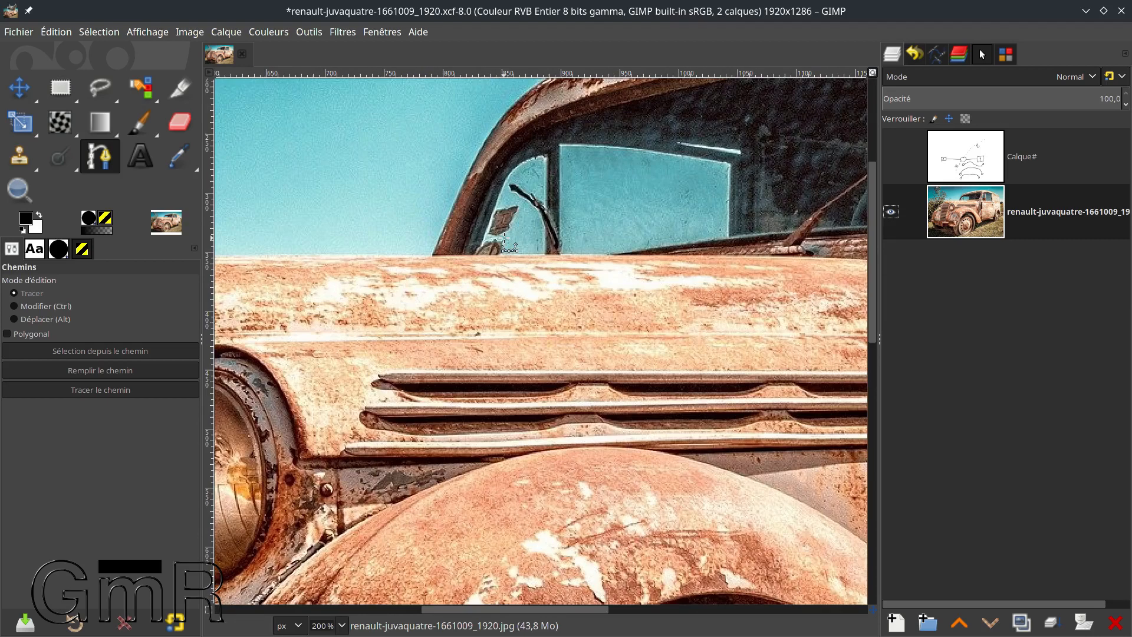
pyautogui.click(432, 254)
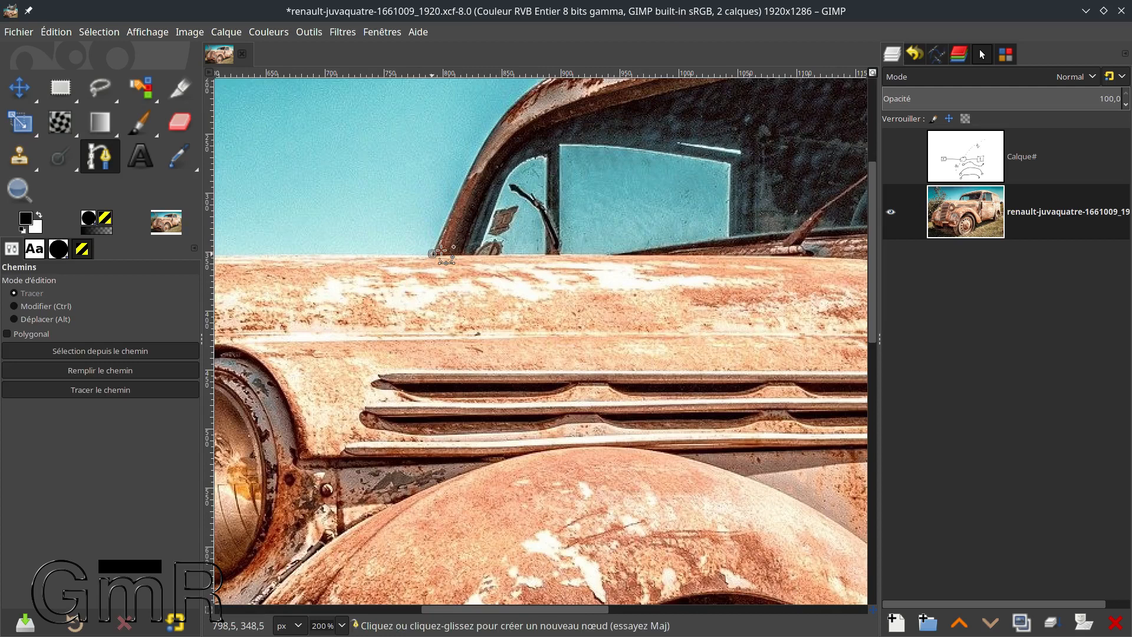
# Add path nodes on the van's roofline, one above the windshield and one above the side door
pyautogui.scroll(5, 440, 253)
pyautogui.hscroll(3, 441, 254)
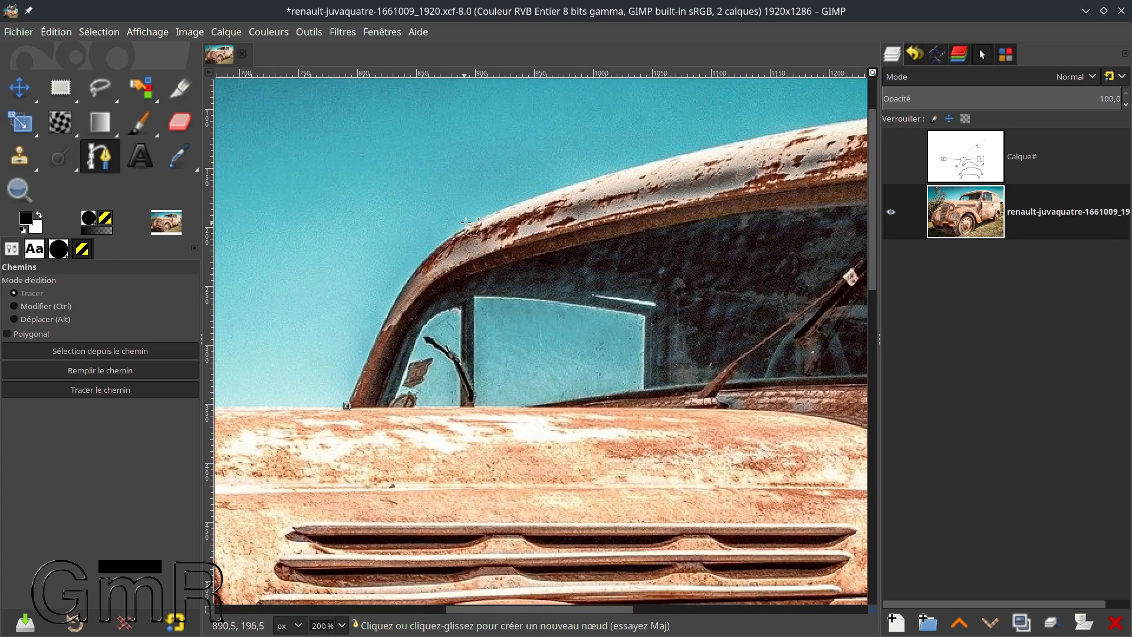
pyautogui.click(538, 195)
pyautogui.scroll(2, 473, 232)
pyautogui.hscroll(3, 473, 232)
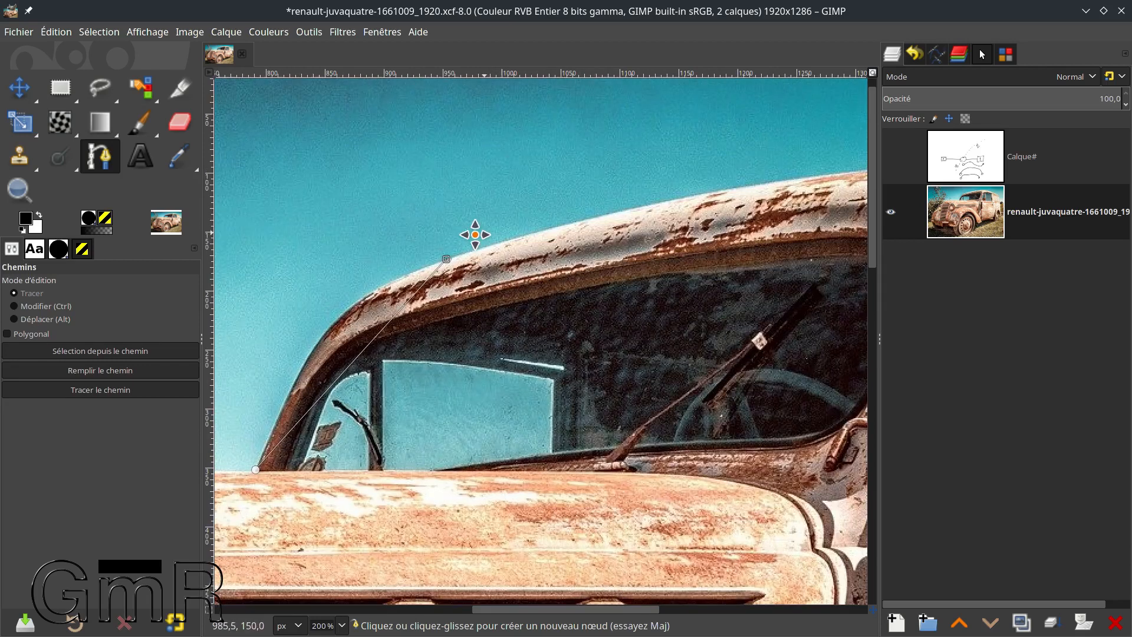
pyautogui.hscroll(3, 361, 316)
pyautogui.scroll(2, 361, 316)
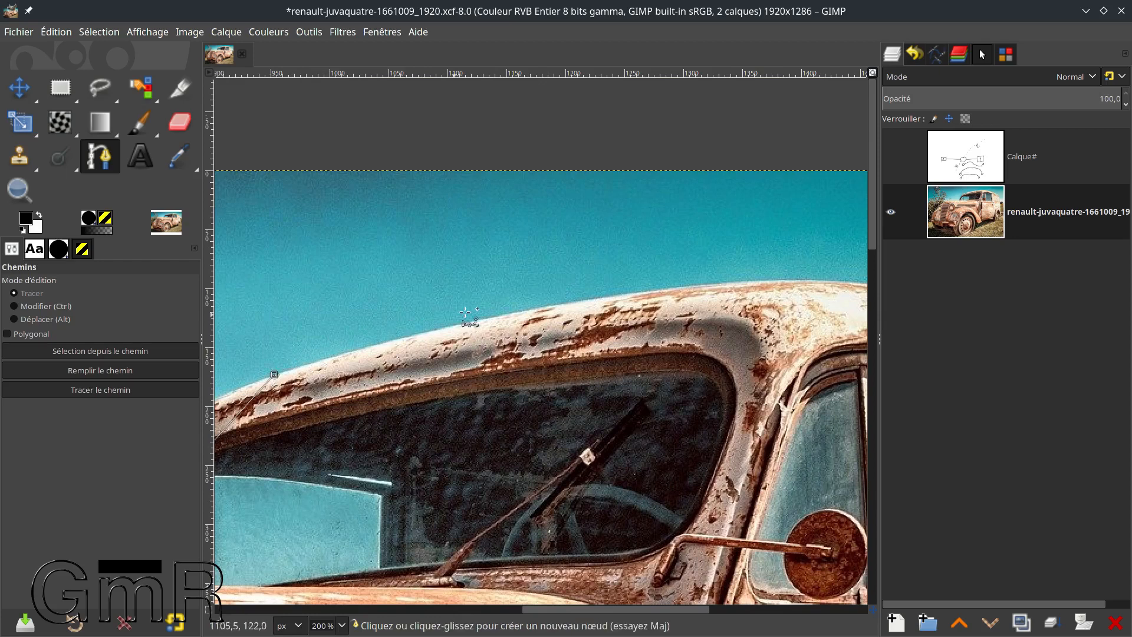
pyautogui.moveTo(711, 274); pyautogui.dragTo(418, 280)
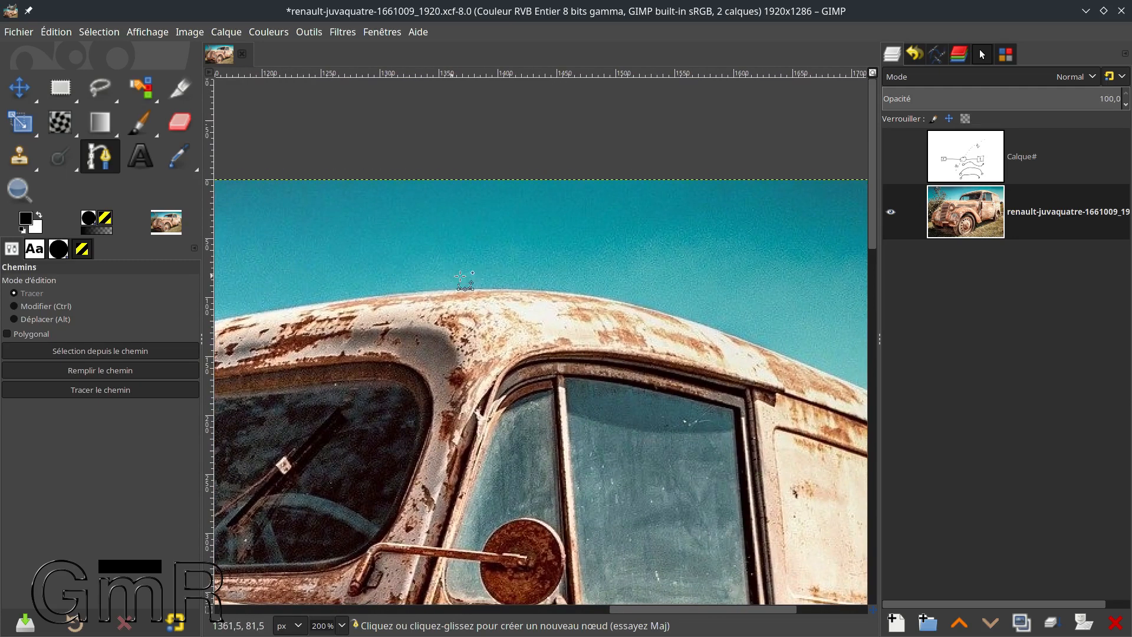
pyautogui.click(625, 302)
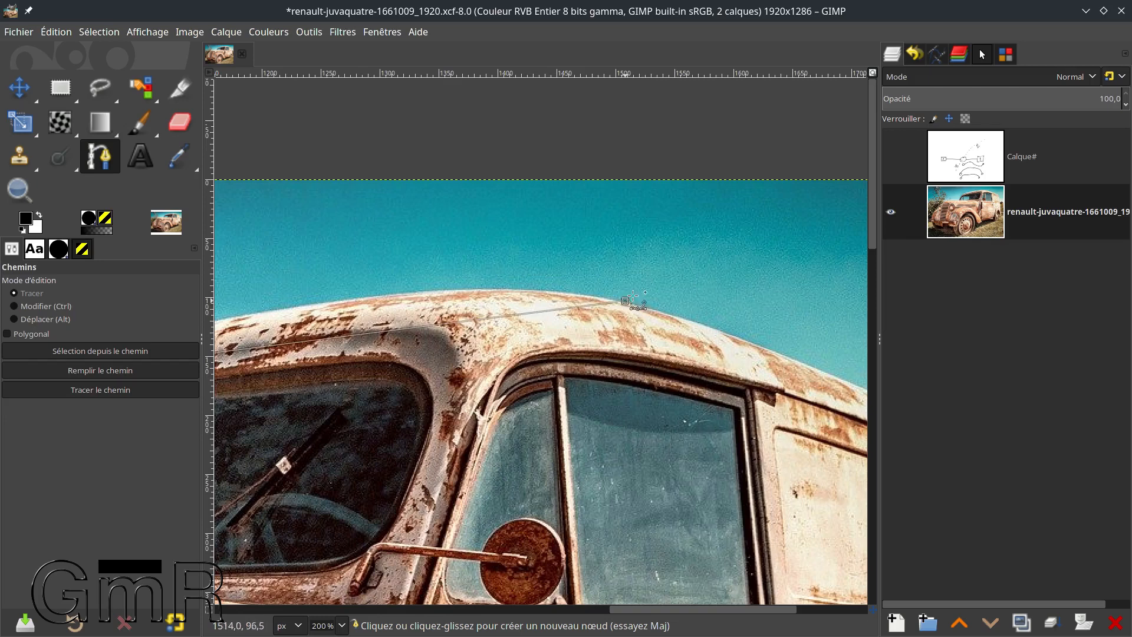
# Extend the path with nodes just before the roof's rear corner and on the corner itself
pyautogui.hscroll(5, 628, 265)
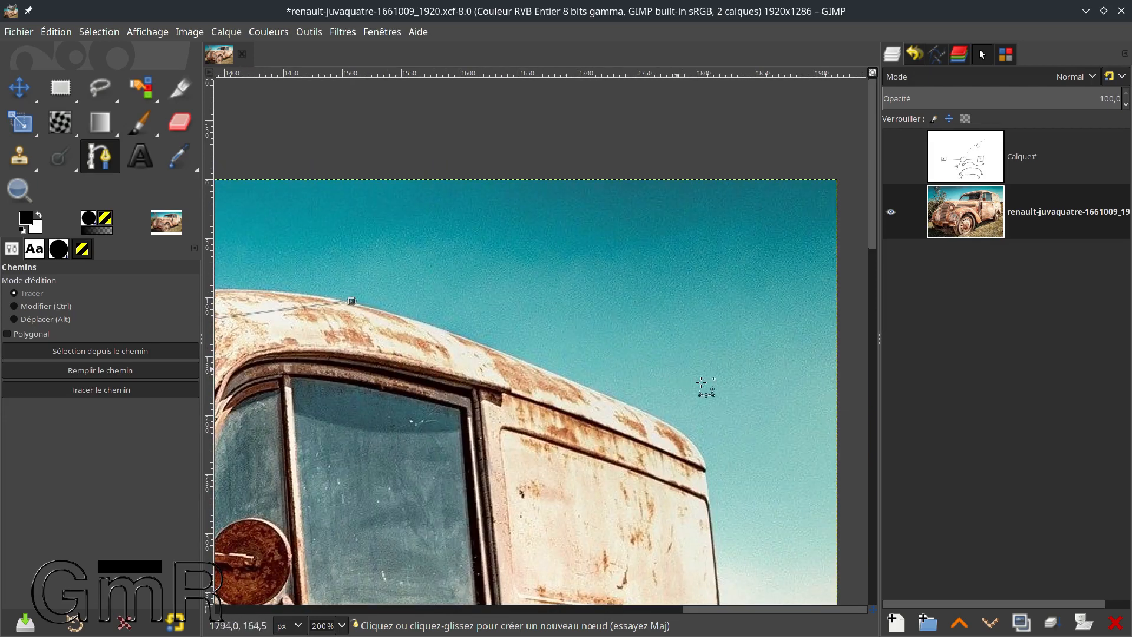
pyautogui.click(660, 417)
pyautogui.scroll(-3, 602, 298)
pyautogui.hscroll(3, 601, 298)
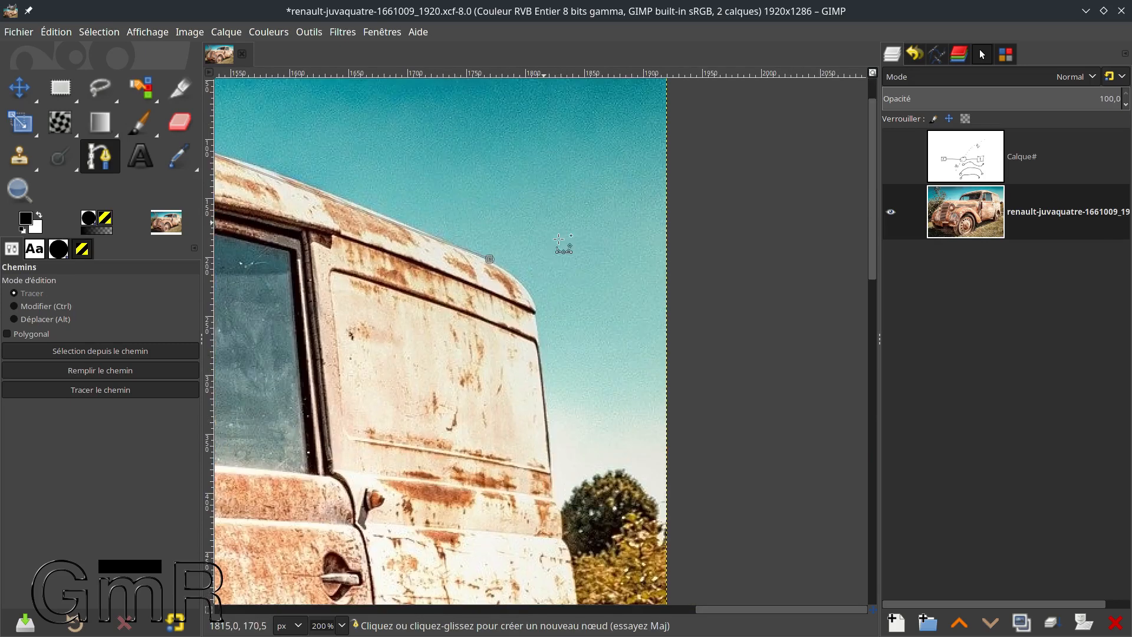
pyautogui.click(537, 312)
pyautogui.scroll(-1, 572, 356)
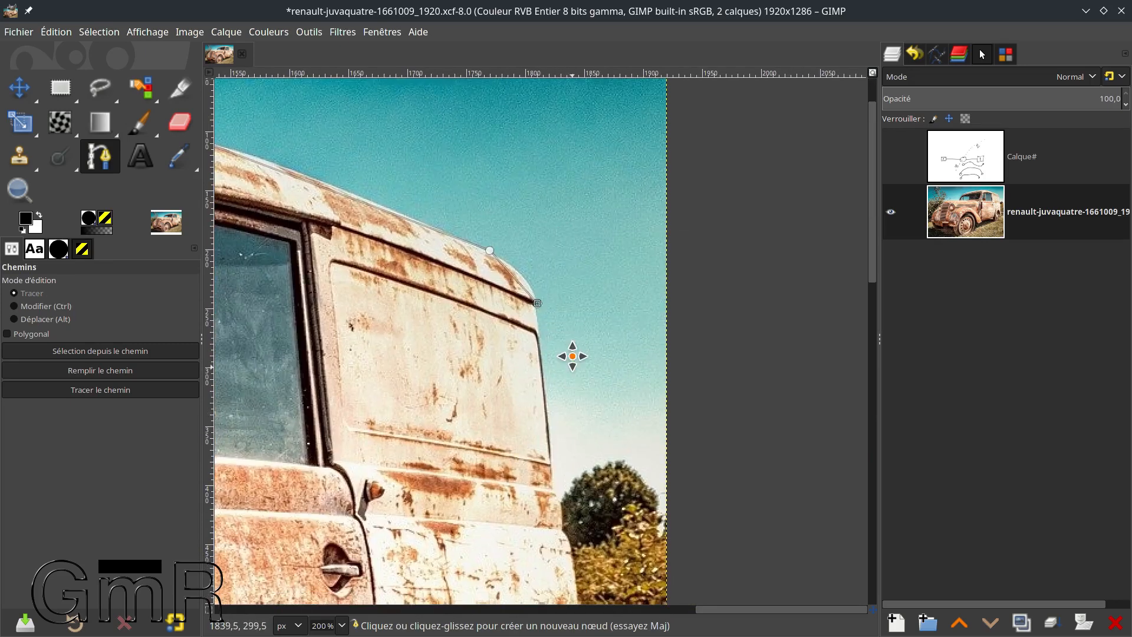
# Continue the path with nodes down the van's rear edge to the lower tip of the rear fender
pyautogui.scroll(-5, 573, 356)
pyautogui.hscroll(1, 572, 356)
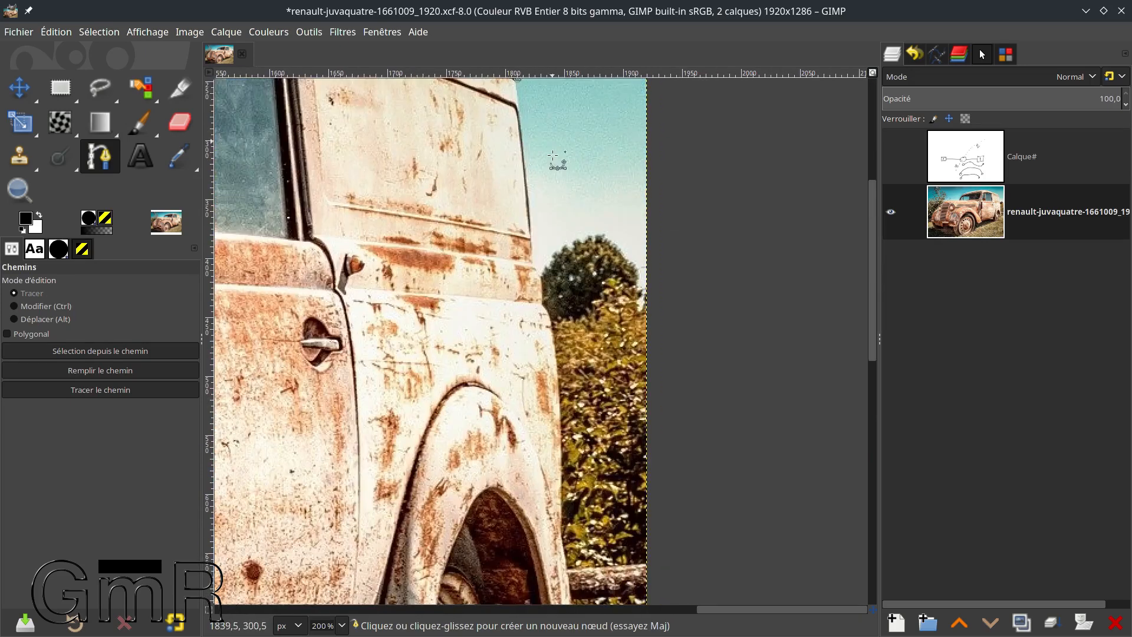
pyautogui.click(534, 261)
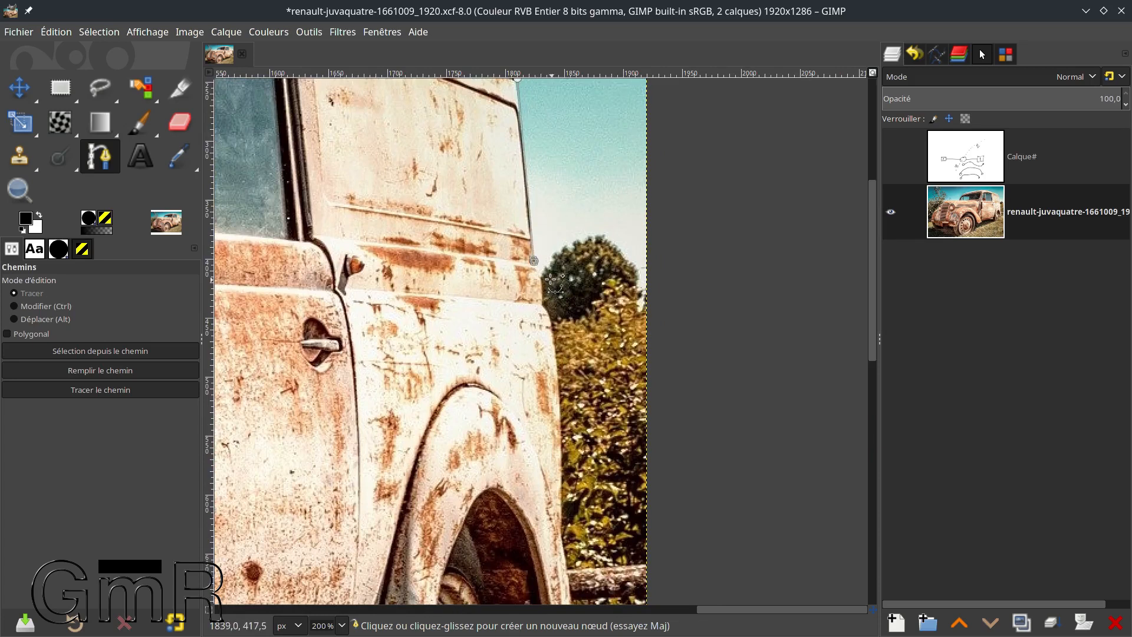
pyautogui.click(542, 303)
pyautogui.click(563, 537)
pyautogui.scroll(-5, 482, 152)
pyautogui.hscroll(1, 483, 152)
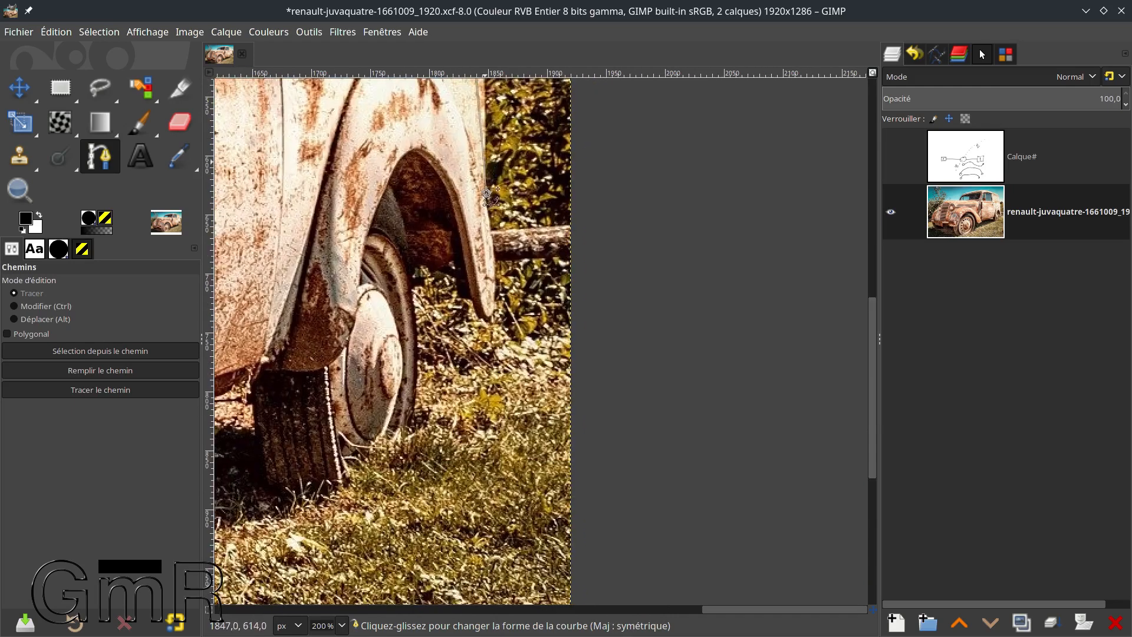
pyautogui.click(497, 301)
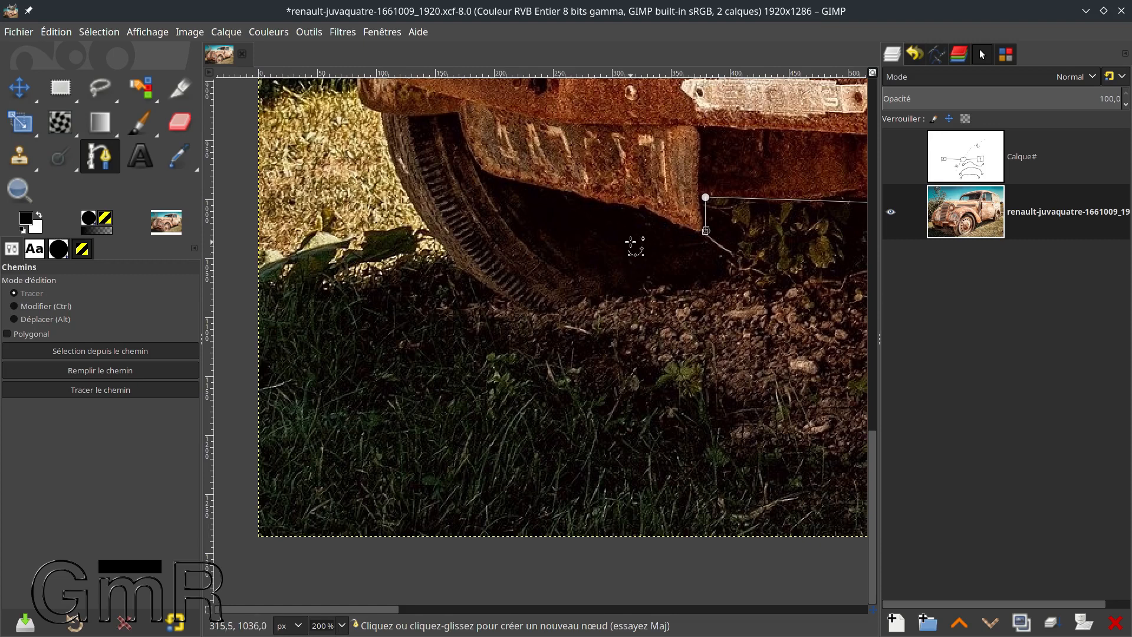
# Delete the last two path nodes beside the hanging plate under the front bumper
pyautogui.hscroll(1, 523, 195)
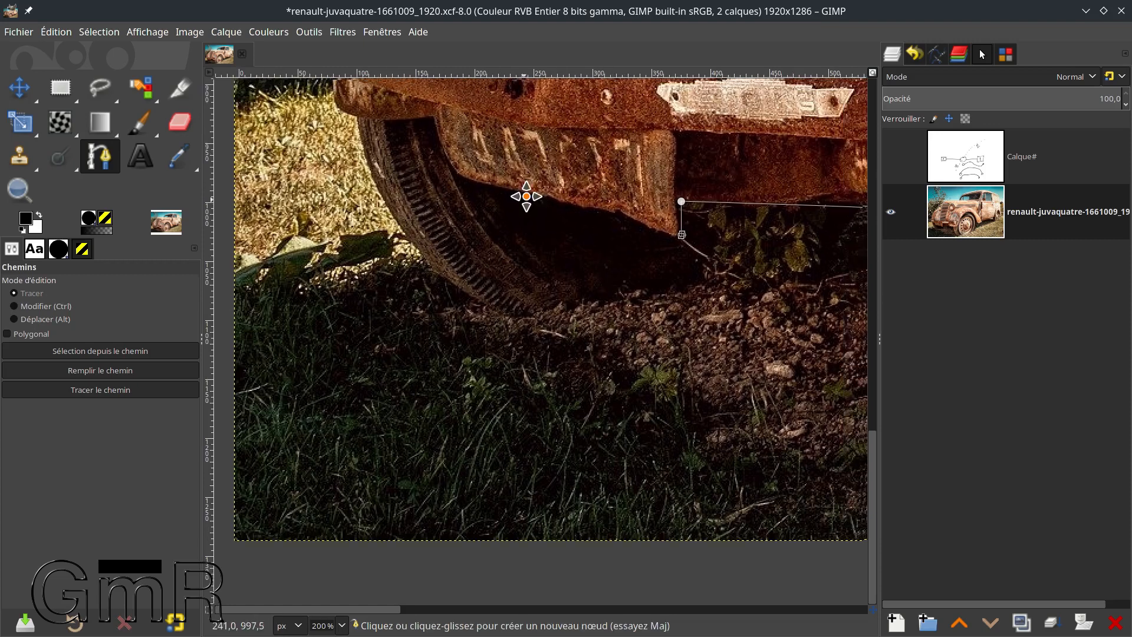
pyautogui.moveTo(569, 208); pyautogui.dragTo(377, 187)
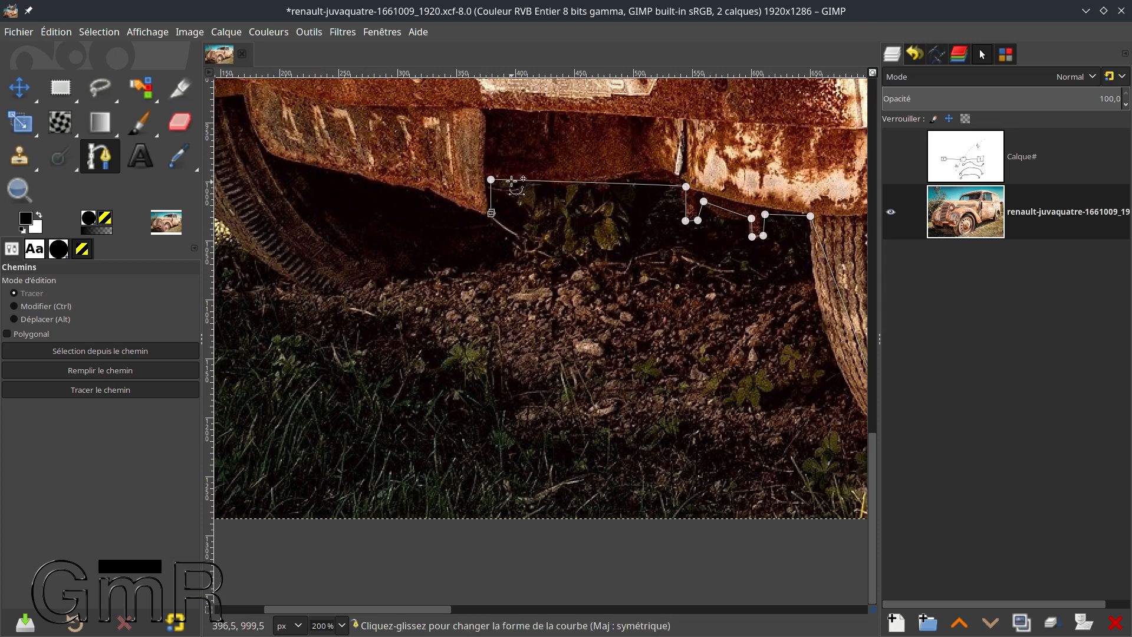
pyautogui.press('ctrl')
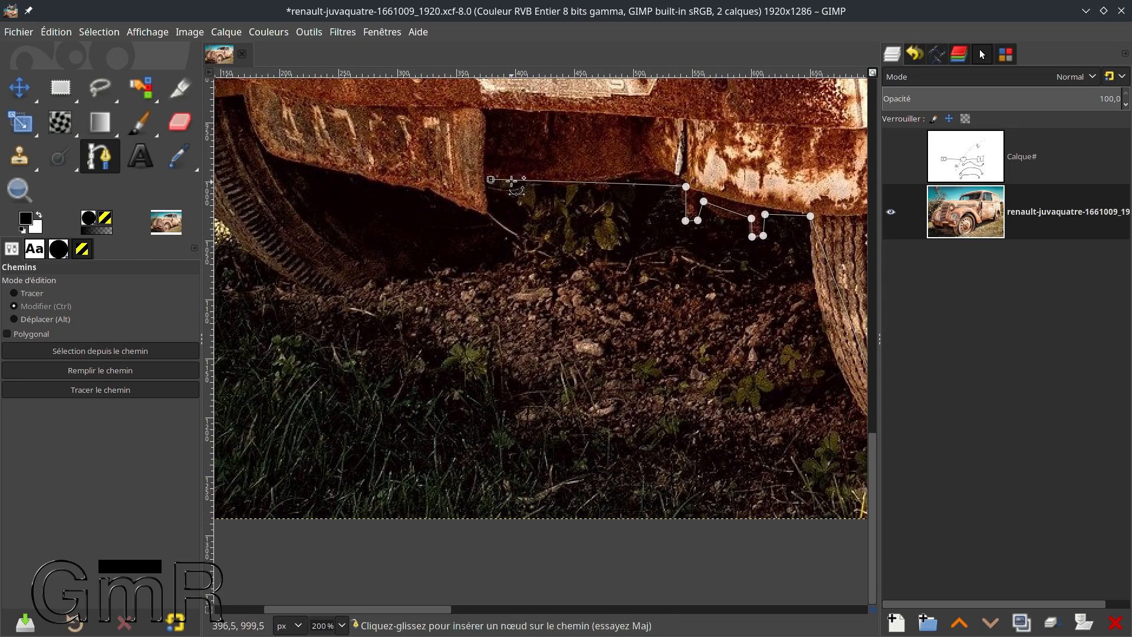
pyautogui.keyDown('ctrl'); pyautogui.keyDown('shift'); pyautogui.click(511, 179); pyautogui.keyUp('shift'); pyautogui.keyUp('ctrl')
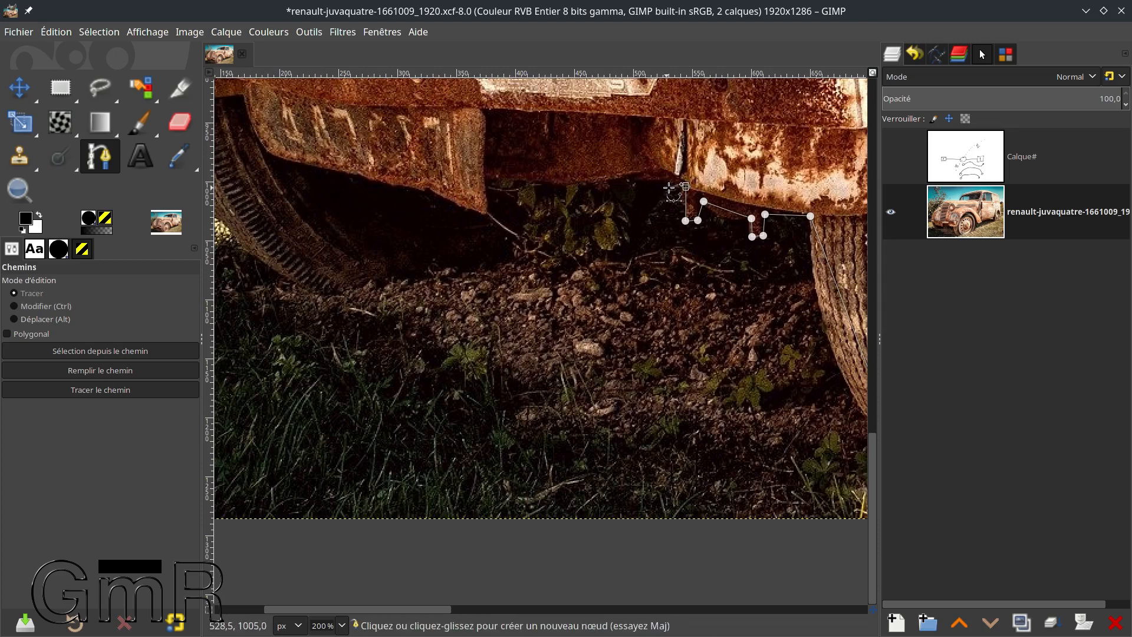
# Add path nodes from beneath the bumper along the ground to the far front tire, and up its outer edge
pyautogui.moveTo(670, 187); pyautogui.dragTo(636, 243)
pyautogui.click(339, 300)
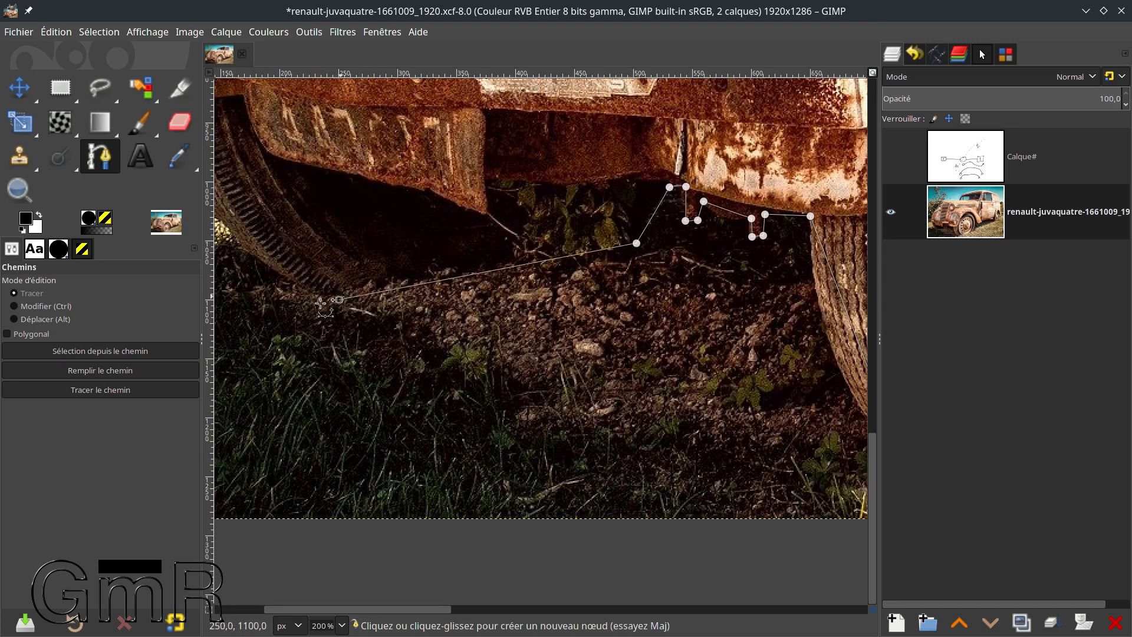
pyautogui.hscroll(-5, 503, 277)
pyautogui.scroll(1, 471, 275)
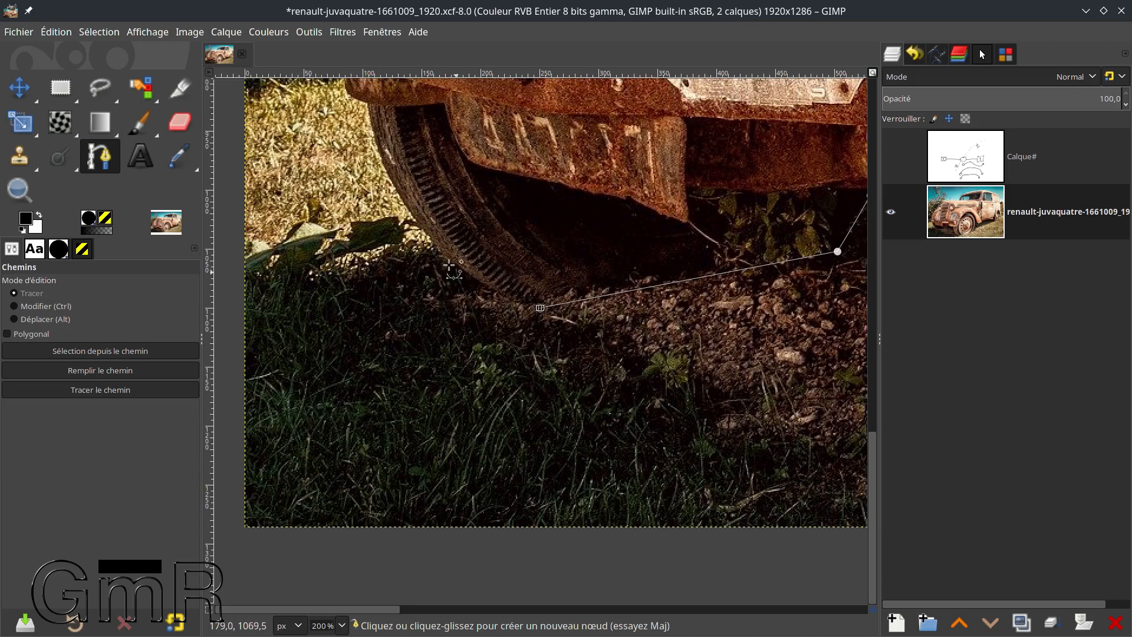
pyautogui.click(445, 264)
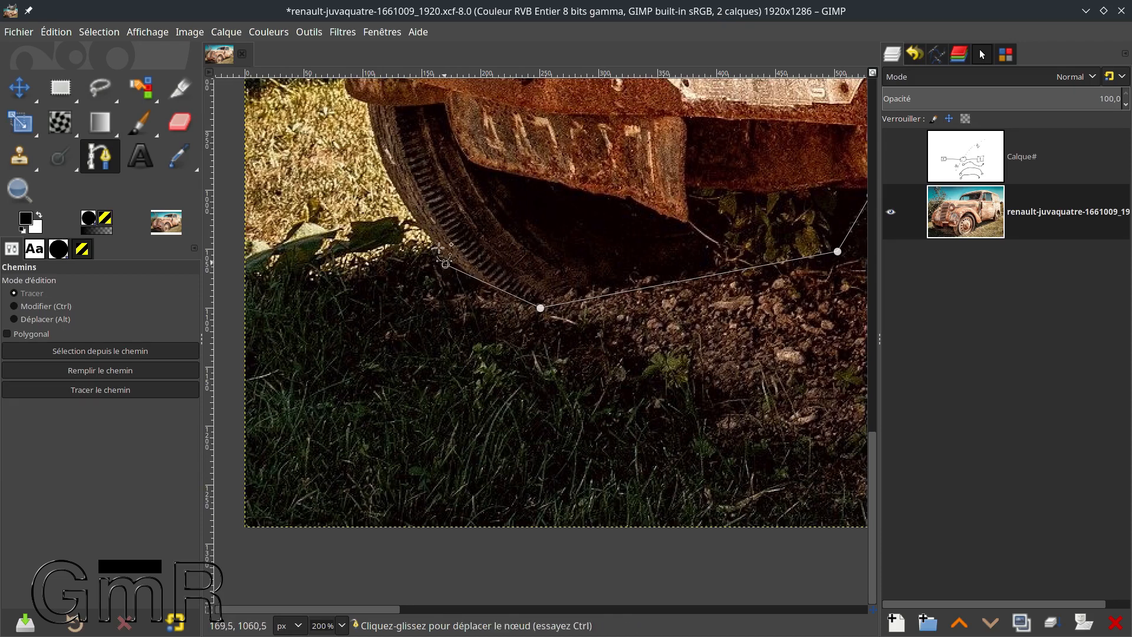
pyautogui.click(367, 105)
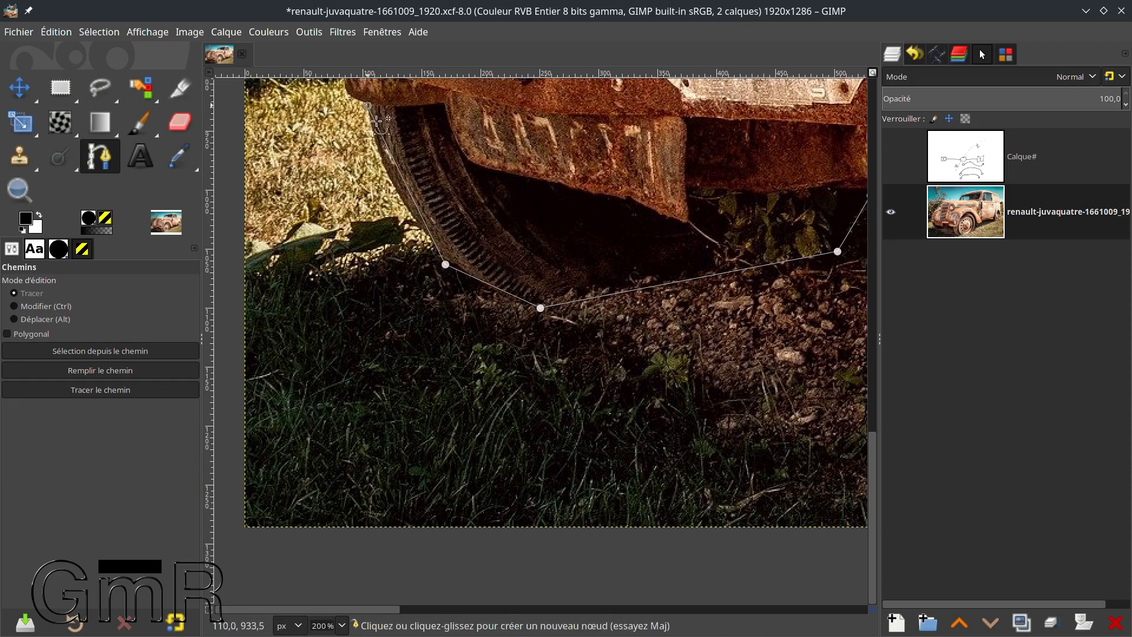
# Add four path nodes around the outer end of the front bumper
pyautogui.scroll(2, 464, 283)
pyautogui.hscroll(-2, 464, 283)
pyautogui.scroll(1, 464, 283)
pyautogui.hscroll(-1, 464, 283)
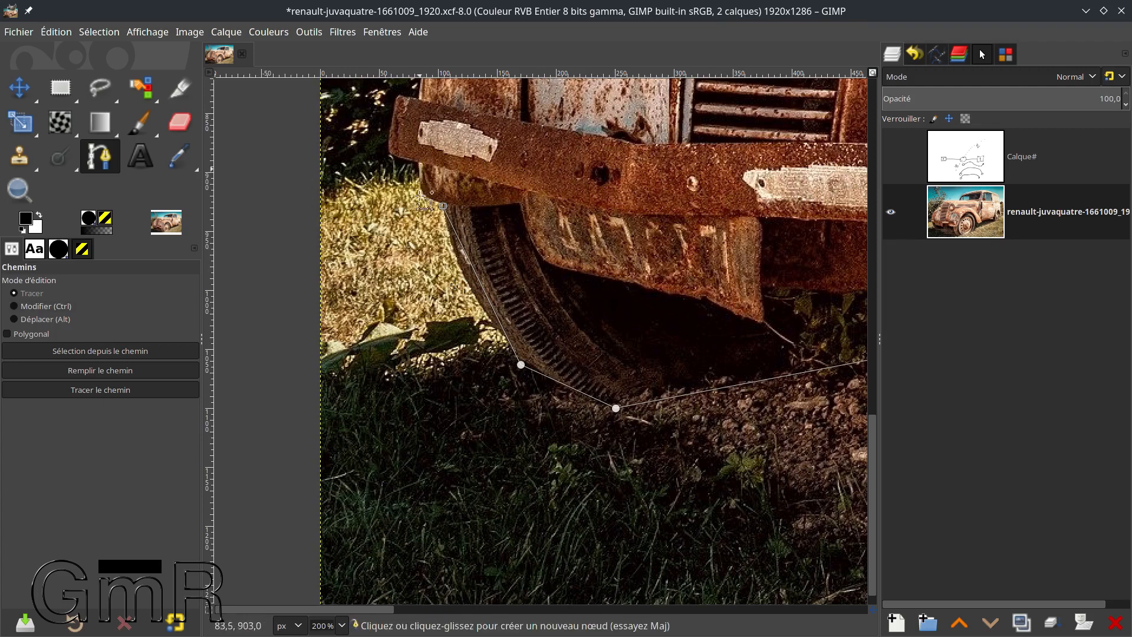
pyautogui.click(421, 165)
pyautogui.click(389, 154)
pyautogui.click(399, 97)
pyautogui.click(421, 97)
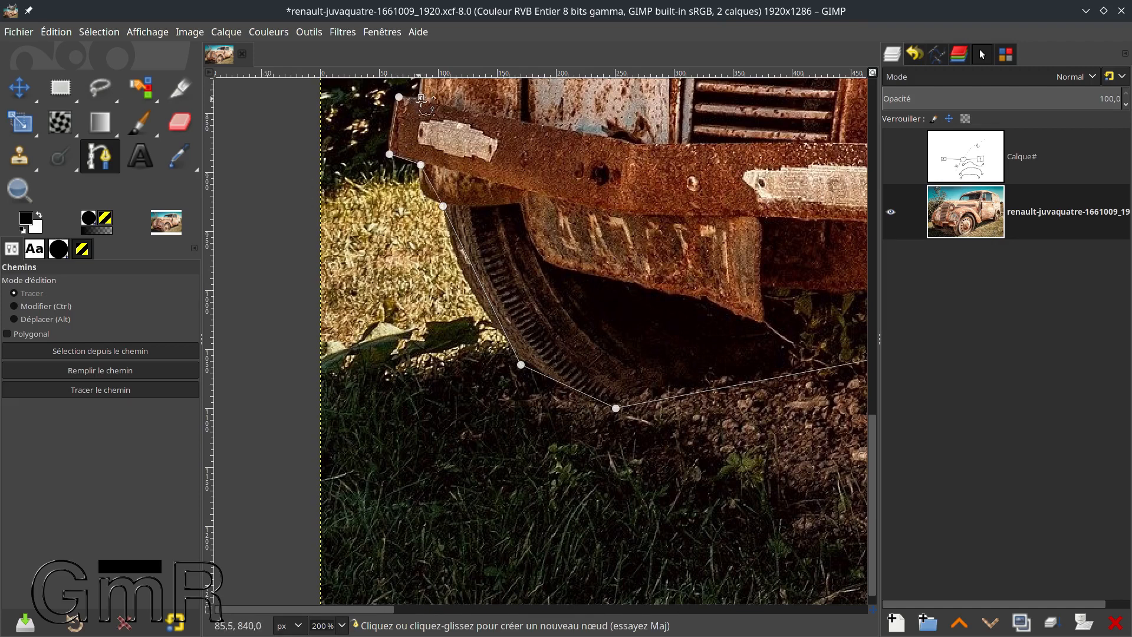
# Place path nodes along the hood's upper edge, one near the front and one just before the windshield pillar
pyautogui.moveTo(424, 153); pyautogui.dragTo(384, 450)
pyautogui.scroll(5, 384, 450)
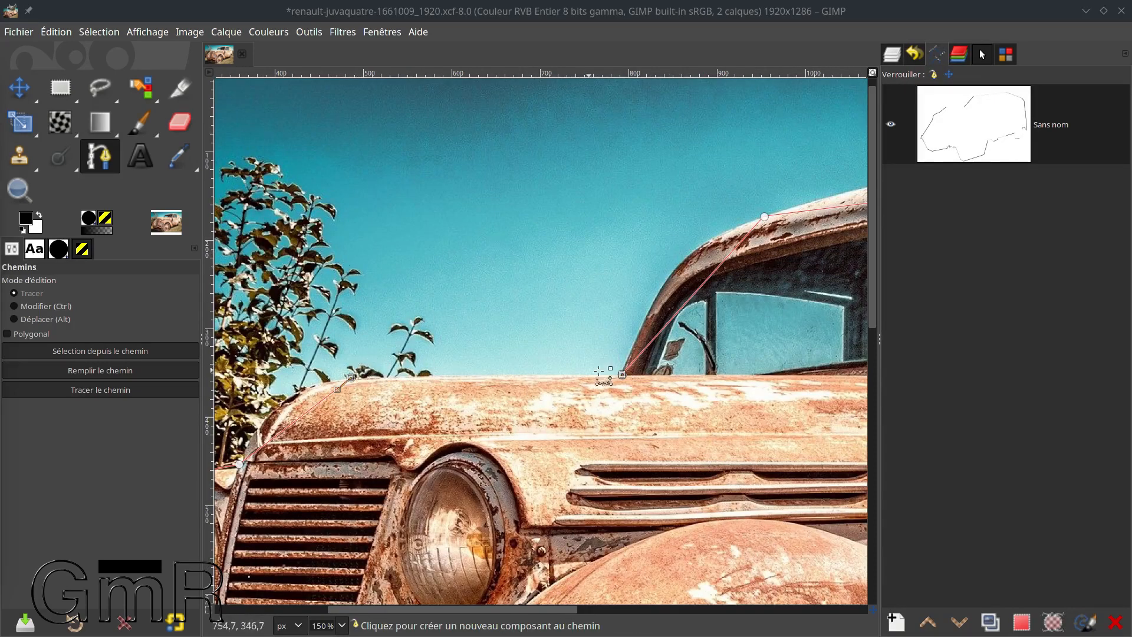
pyautogui.click(622, 374)
pyautogui.click(444, 376)
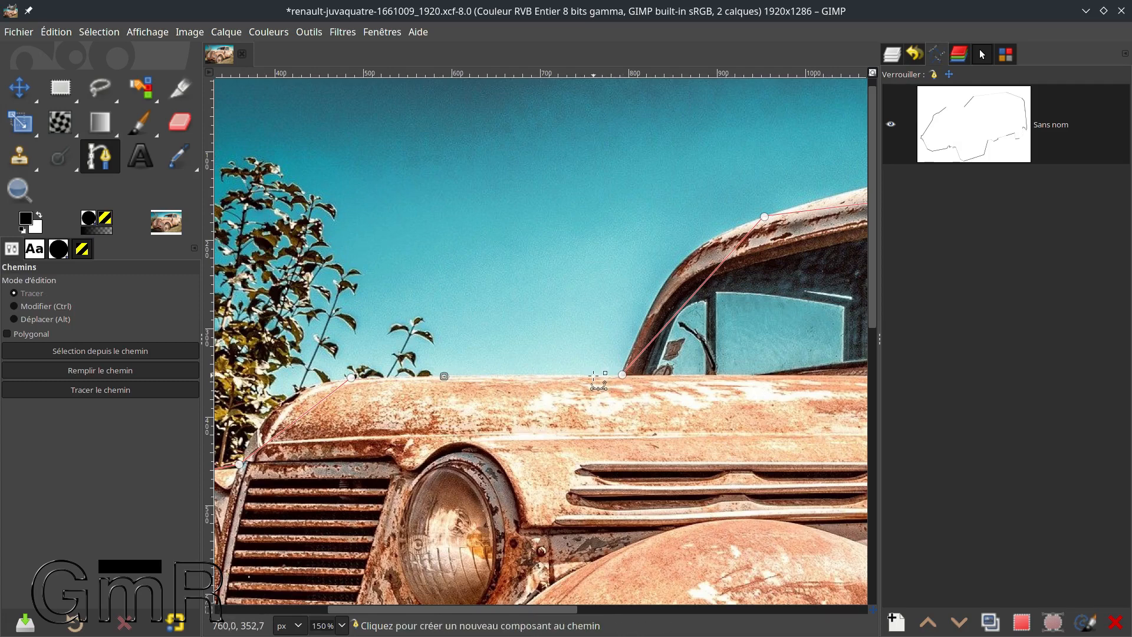
pyautogui.click(594, 376)
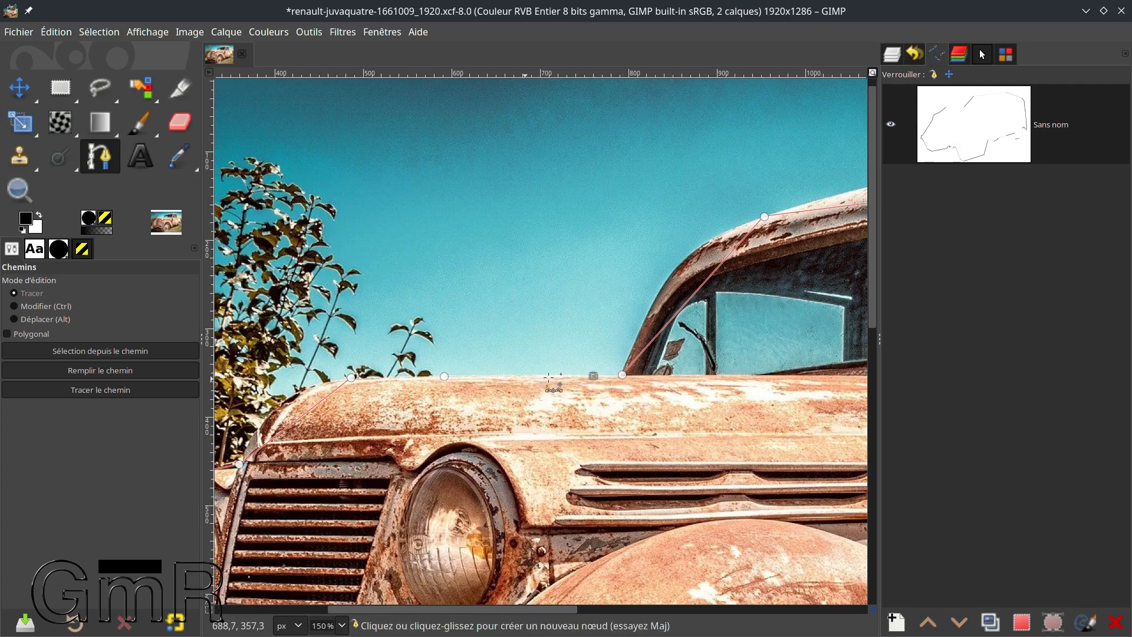
pyautogui.hotkey('ctrl', 'z')
pyautogui.click(598, 376)
# Connect the path's starting node at the windshield pillar to the neighbouring node on the hood's edge
pyautogui.click(629, 375)
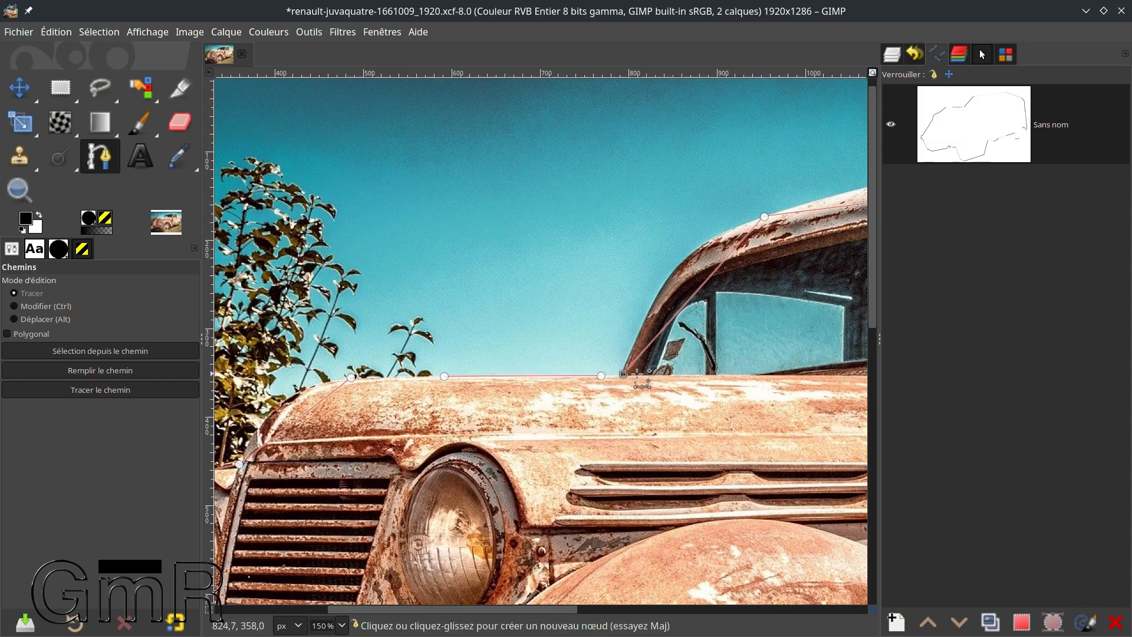
pyautogui.press('ctrl')
pyautogui.keyDown('ctrl'); pyautogui.click(602, 376); pyautogui.keyUp('ctrl')
pyautogui.keyDown('ctrl'); pyautogui.scroll(3, 651, 413); pyautogui.keyUp('ctrl')
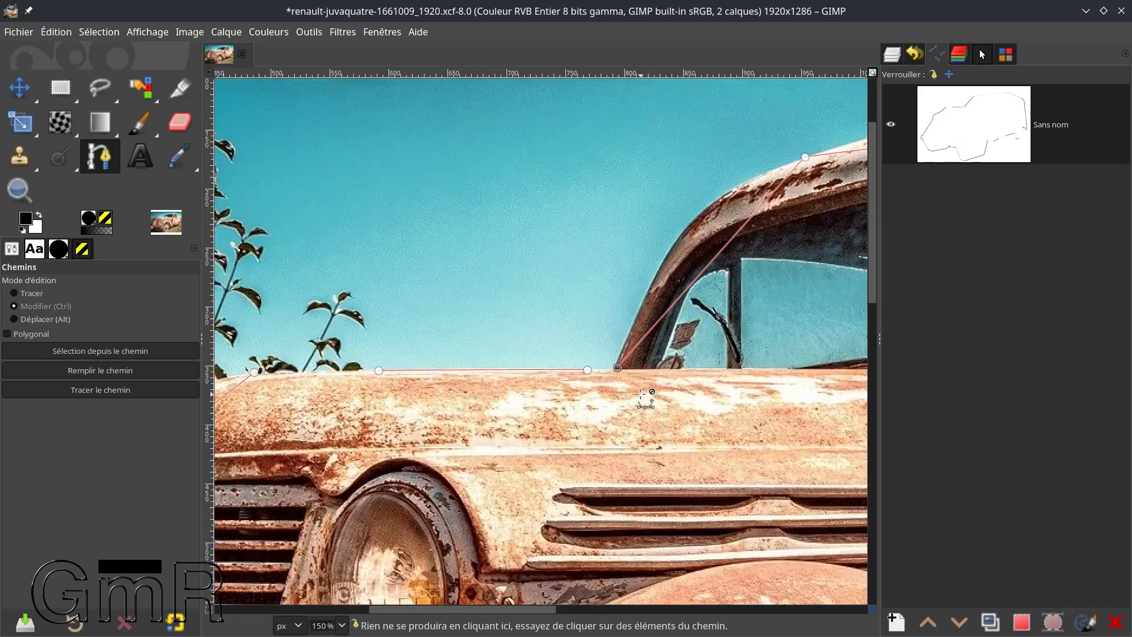
pyautogui.press('ctrl')
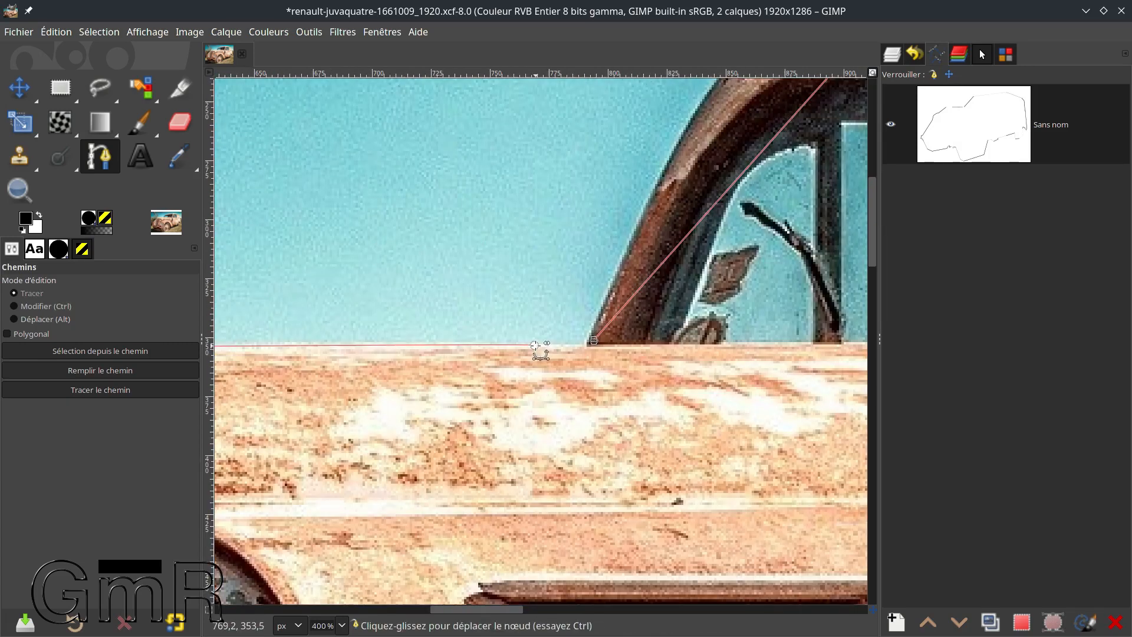
pyautogui.keyDown('ctrl'); pyautogui.click(535, 345); pyautogui.keyUp('ctrl')
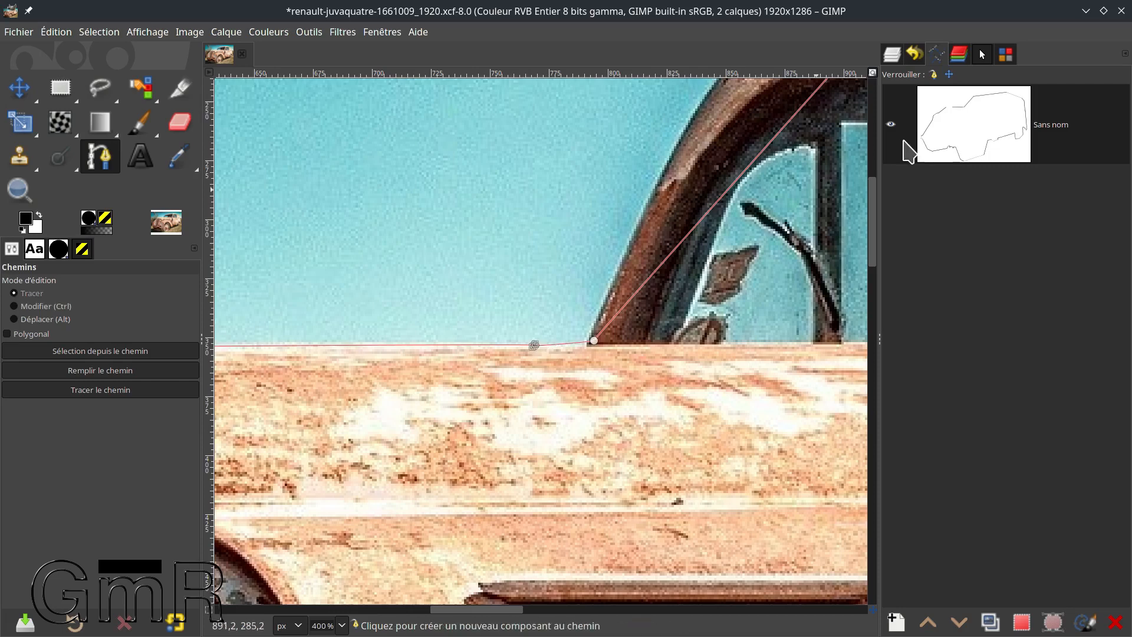
# Close the gap along the hood's upper edge by connecting the path's open node to the node at the hood's front
pyautogui.moveTo(666, 253); pyautogui.dragTo(598, 340)
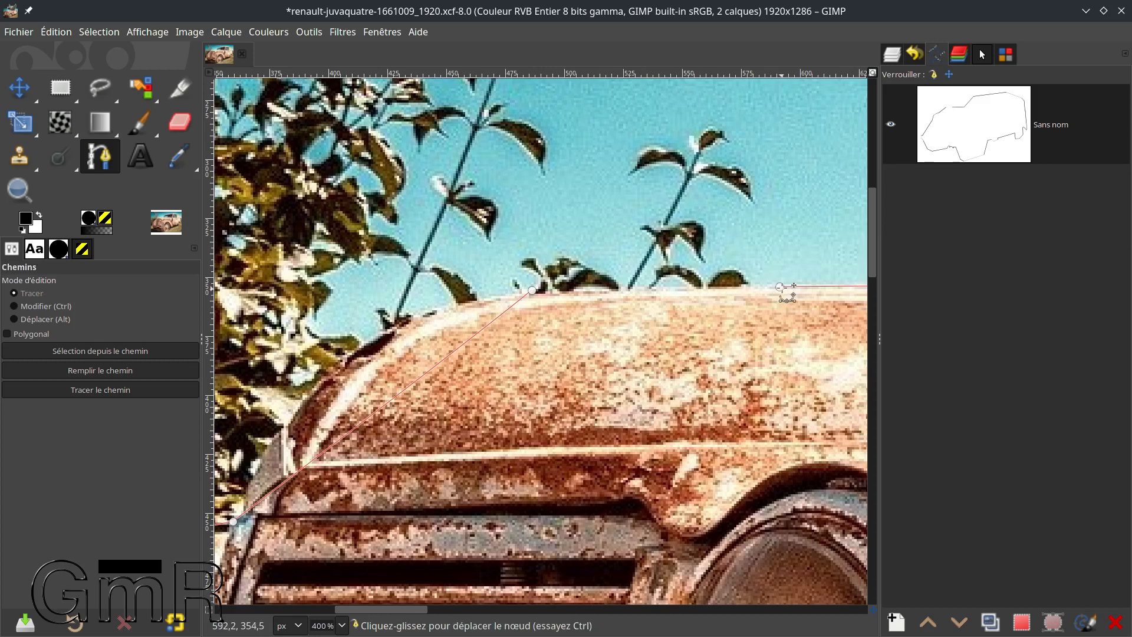
pyautogui.press('ctrl')
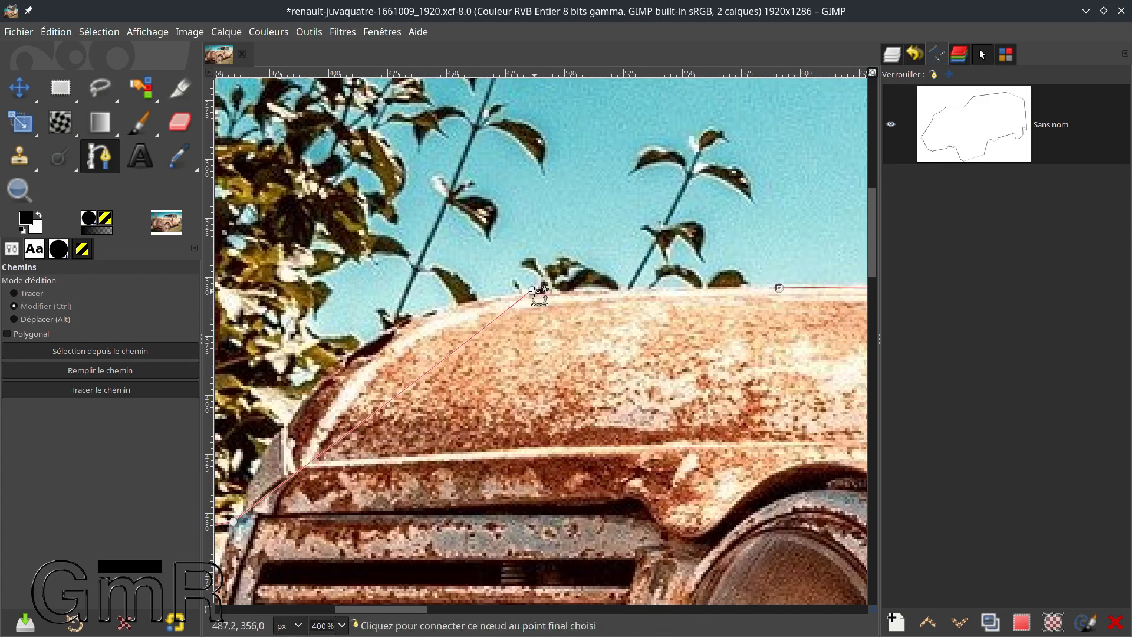
pyautogui.keyDown('ctrl'); pyautogui.click(531, 290); pyautogui.keyUp('ctrl')
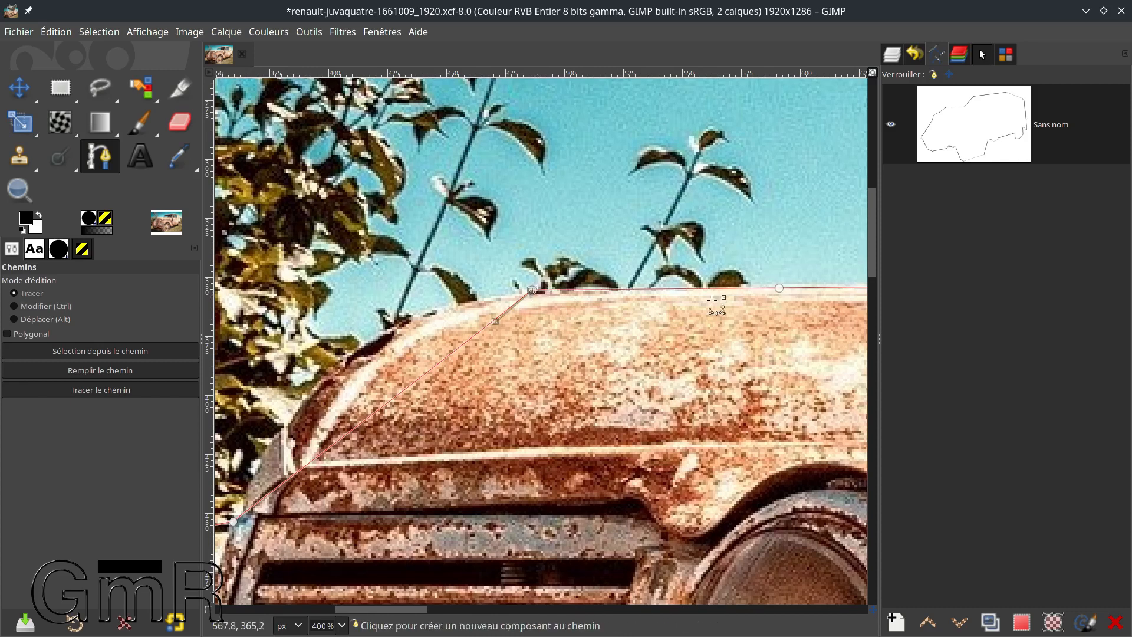
# Switch path editing to Modifier mode and extend the front hood node's handle so the segment curves around the hood's rounded front
pyautogui.hscroll(5, 607, 308)
pyautogui.scroll(-1, 607, 309)
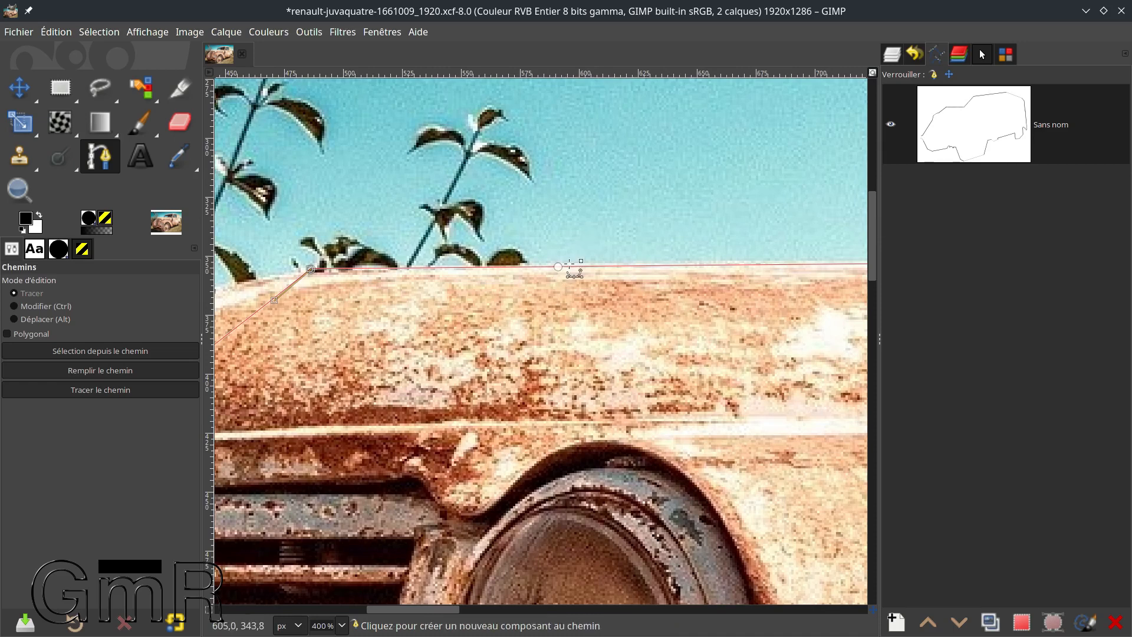
pyautogui.hscroll(-1, 598, 254)
pyautogui.scroll(-1, 599, 254)
pyautogui.hscroll(-10, 598, 254)
pyautogui.scroll(-1, 598, 253)
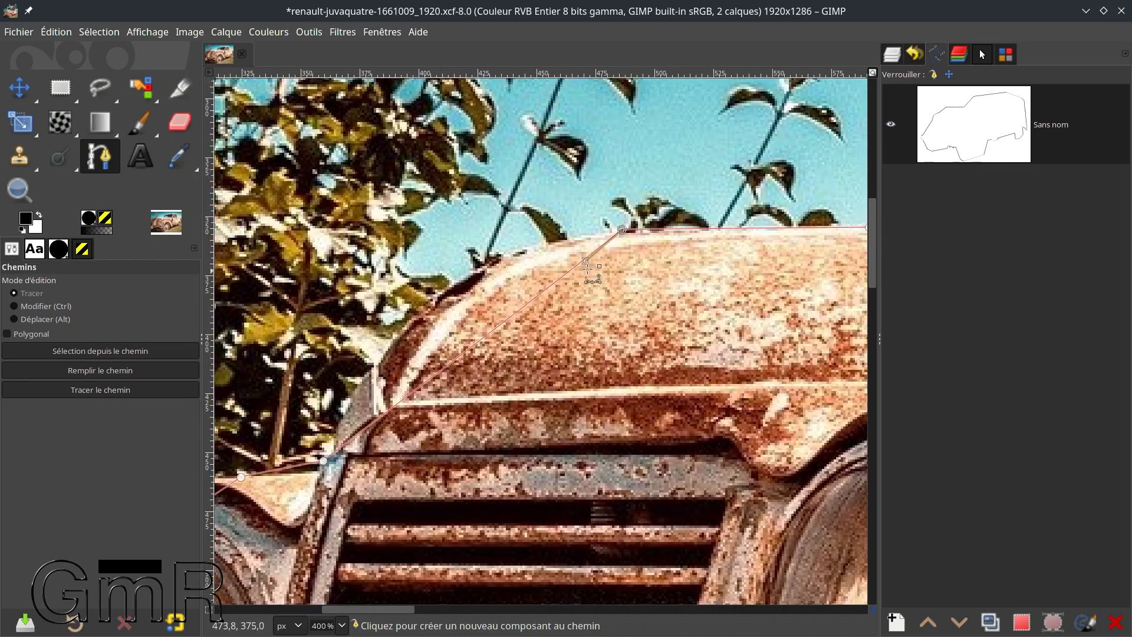
pyautogui.click(19, 308)
pyautogui.moveTo(586, 261); pyautogui.dragTo(417, 228)
pyautogui.hscroll(8, 554, 227)
pyautogui.scroll(2, 554, 227)
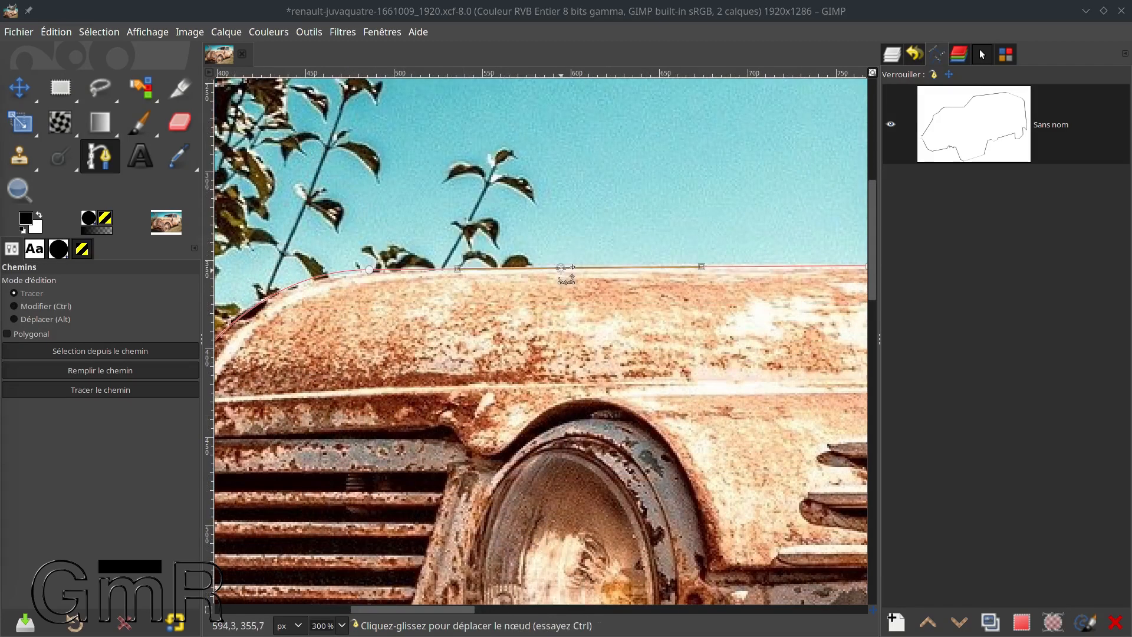
# Try adjusting the handles of the middle node on the hood's edge and inserting another node closer to the windshield
pyautogui.moveTo(561, 268); pyautogui.dragTo(590, 293)
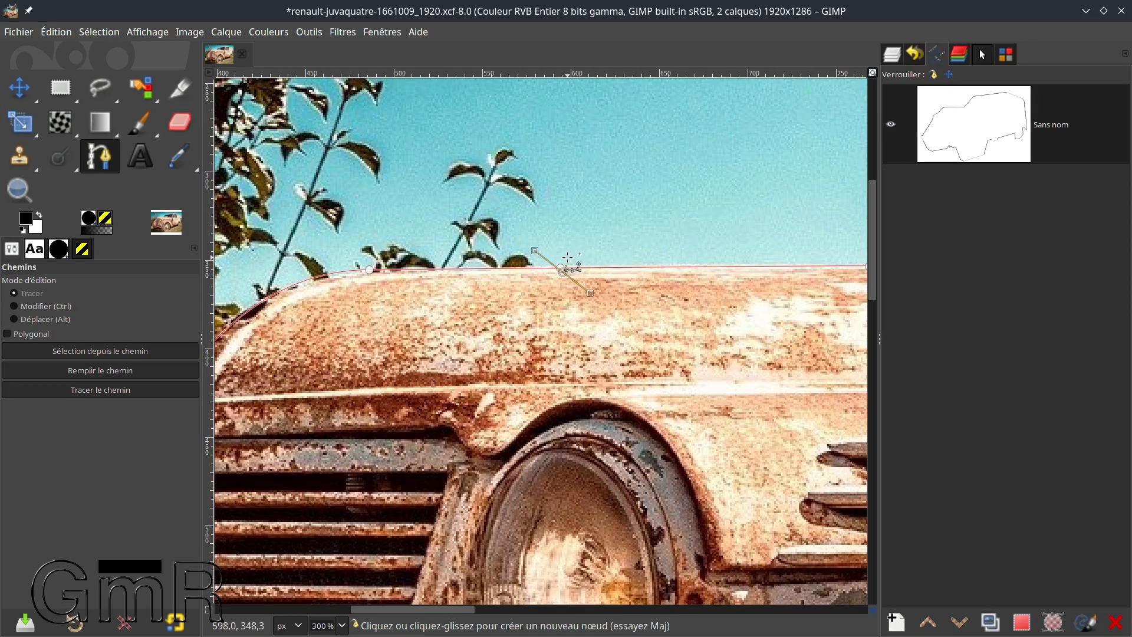
pyautogui.hotkey('ctrl', 'z')
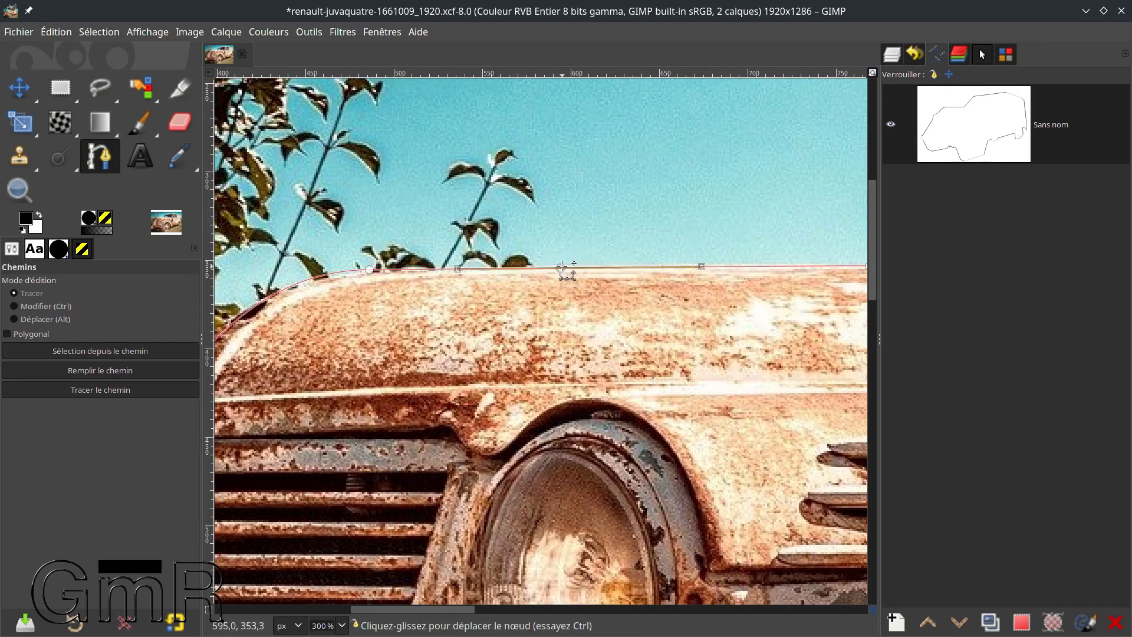
pyautogui.click(23, 308)
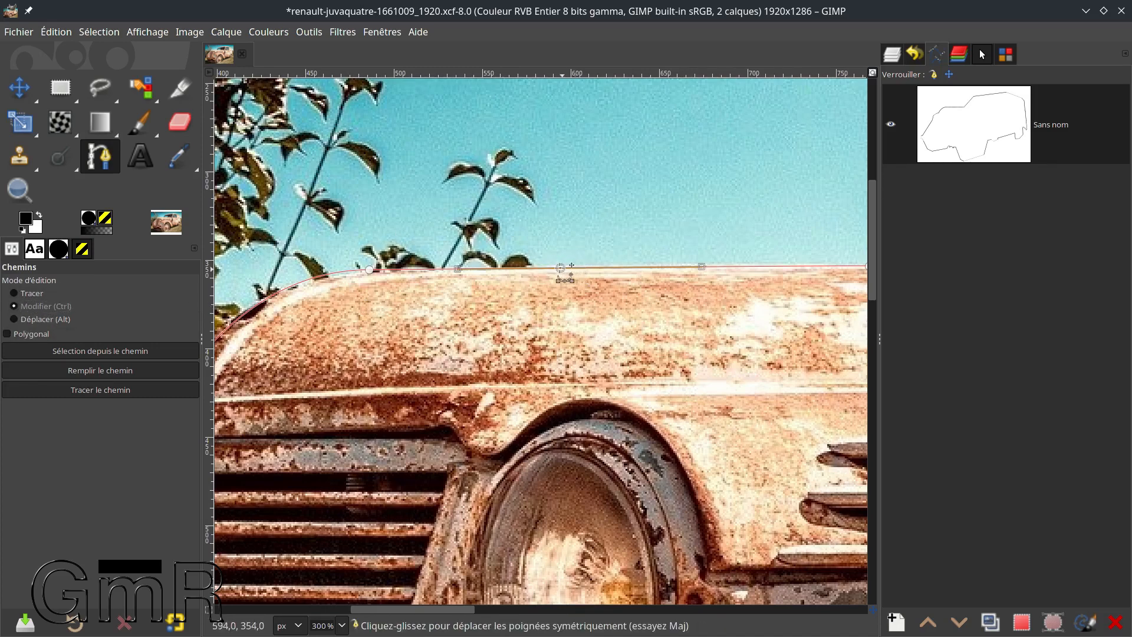
pyautogui.moveTo(705, 267)
pyautogui.mouseDown()
pyautogui.moveTo(709, 245)
pyautogui.moveTo(706, 264)
pyautogui.mouseUp()
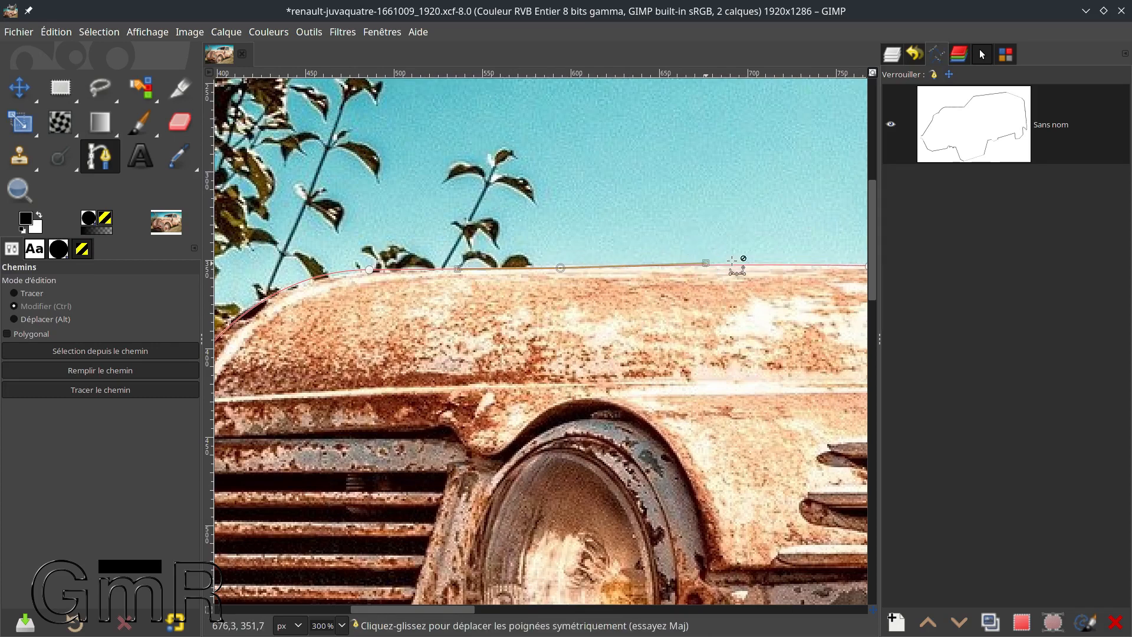
pyautogui.click(820, 263)
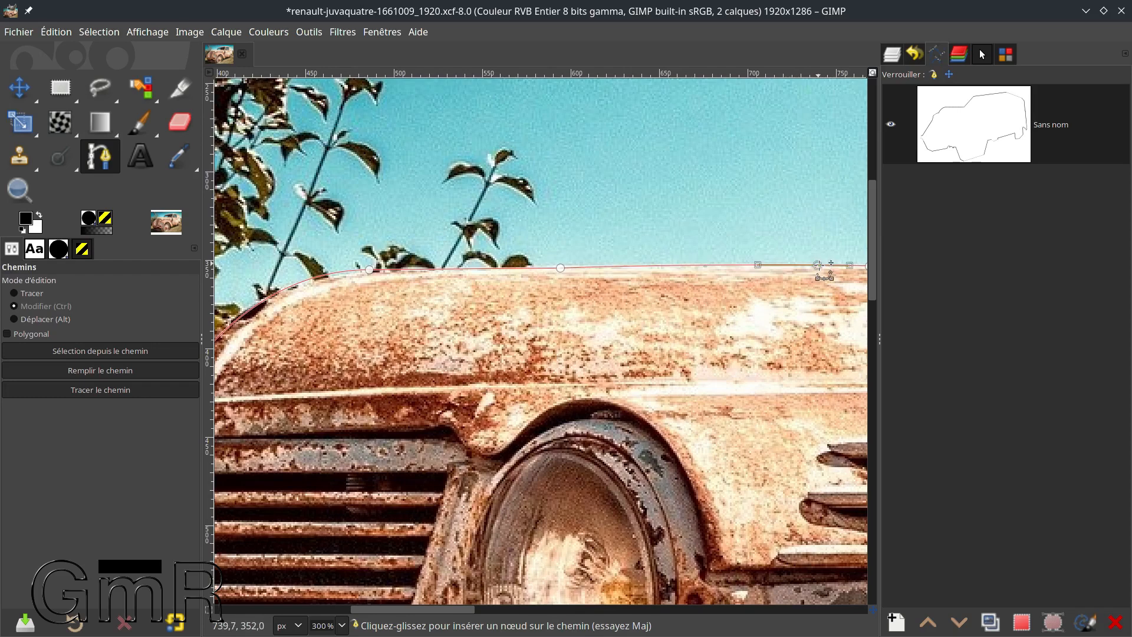
# Delete the inserted node near the windshield and the middle node on the hood's upper edge
pyautogui.moveTo(801, 255); pyautogui.dragTo(626, 281)
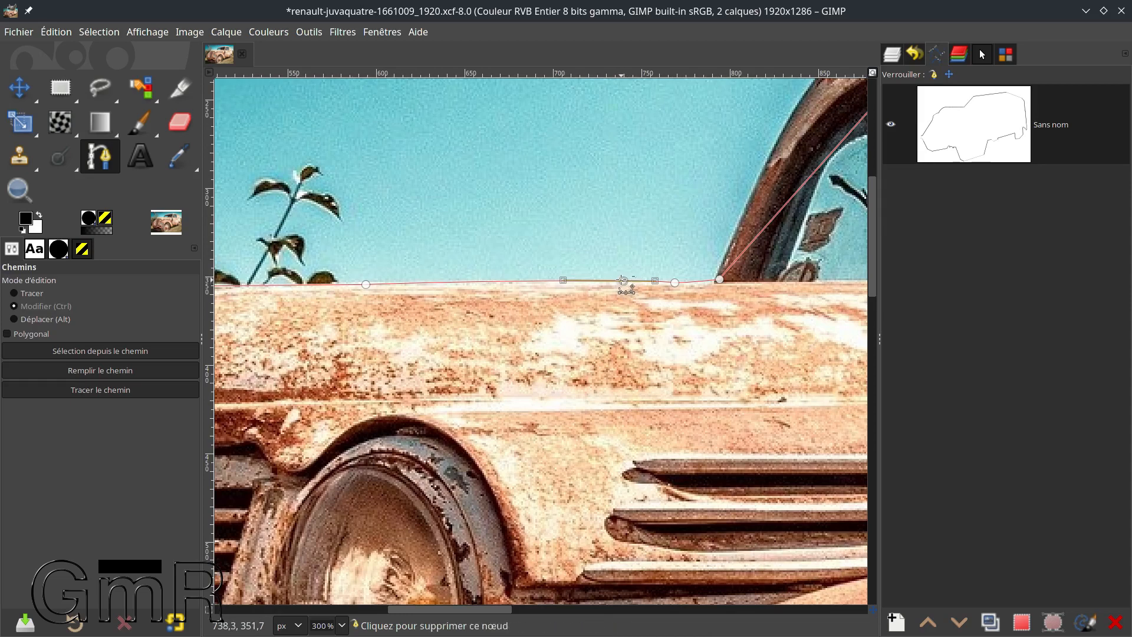
pyautogui.keyDown('ctrl'); pyautogui.keyDown('shift'); pyautogui.click(623, 281); pyautogui.keyUp('shift'); pyautogui.keyUp('ctrl')
pyautogui.hscroll(-5, 619, 283)
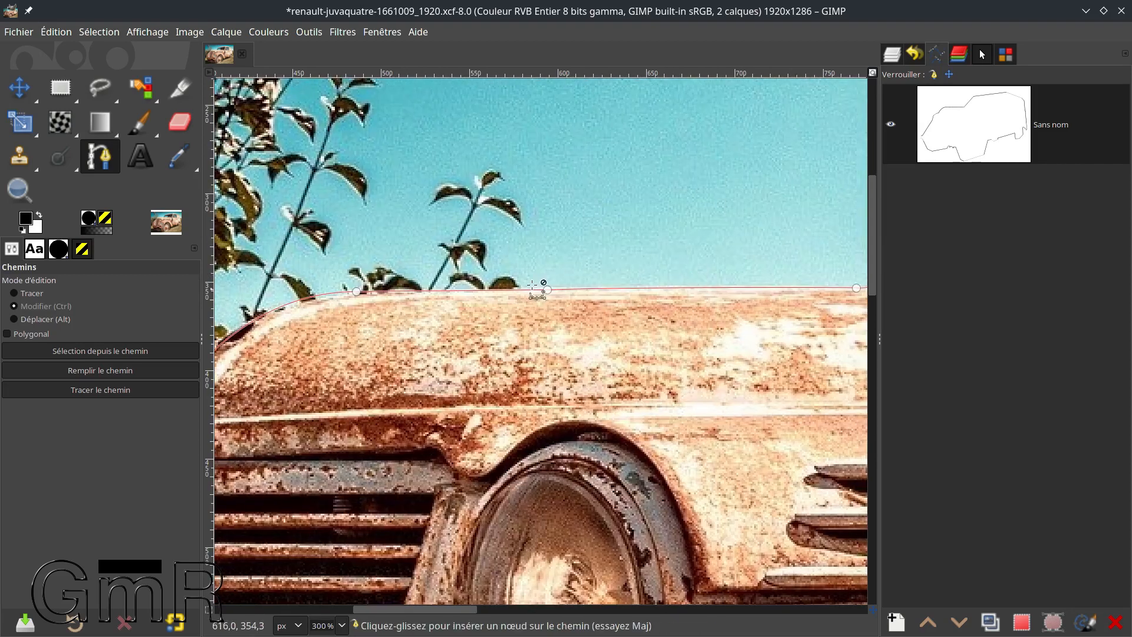
pyautogui.keyDown('ctrl'); pyautogui.keyDown('shift'); pyautogui.click(547, 289); pyautogui.keyUp('shift'); pyautogui.keyUp('ctrl')
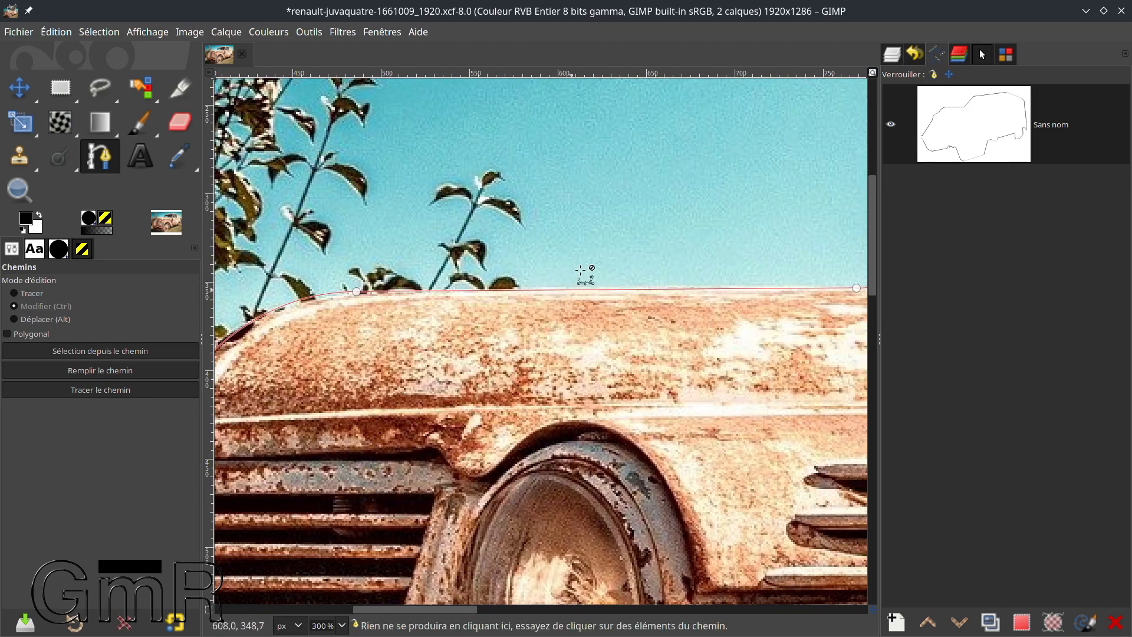
# Try shaping the hood's edge with a newly inserted middle node and a raised handle, and delete that node
pyautogui.click(576, 289)
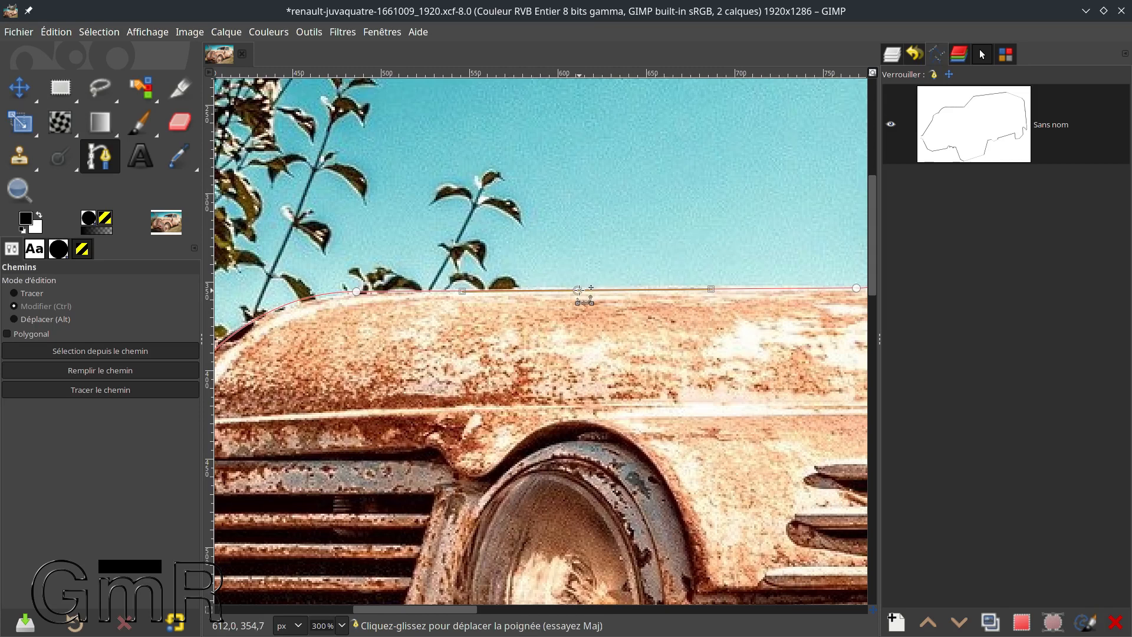
pyautogui.moveTo(710, 289)
pyautogui.mouseDown()
pyautogui.moveTo(718, 276)
pyautogui.moveTo(729, 292)
pyautogui.moveTo(720, 260)
pyautogui.moveTo(707, 285)
pyautogui.mouseUp()
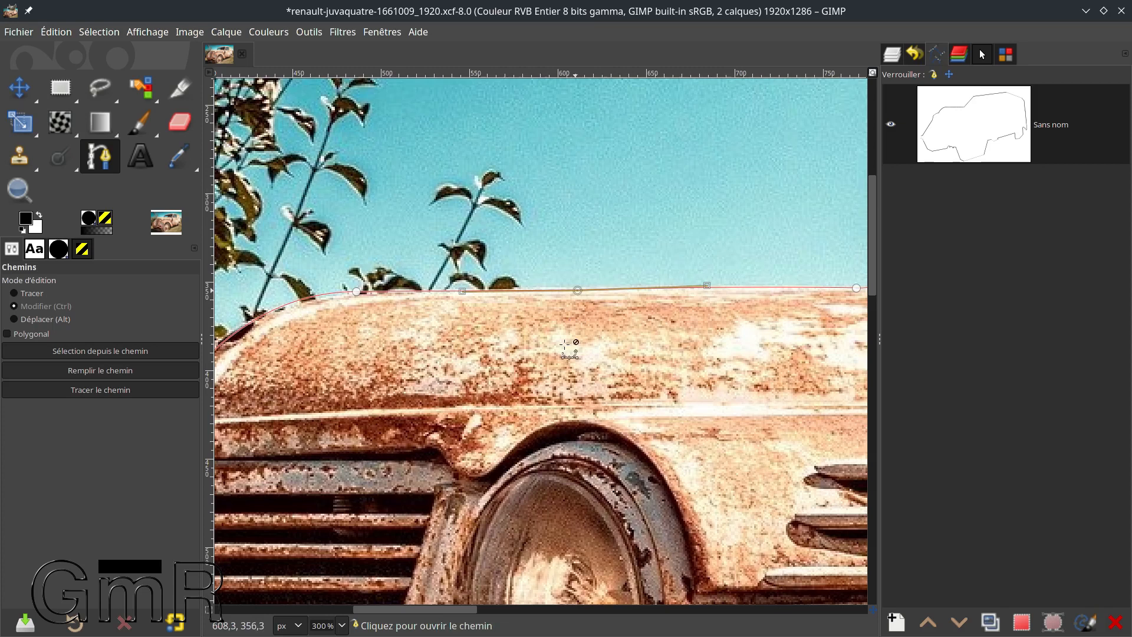
pyautogui.keyDown('ctrl'); pyautogui.keyDown('shift'); pyautogui.click(579, 290); pyautogui.keyUp('shift'); pyautogui.keyUp('ctrl')
# Reconnect the node at the hood's front to the node just before the windshield pillar
pyautogui.scroll(3, 467, 358)
pyautogui.hscroll(3, 468, 359)
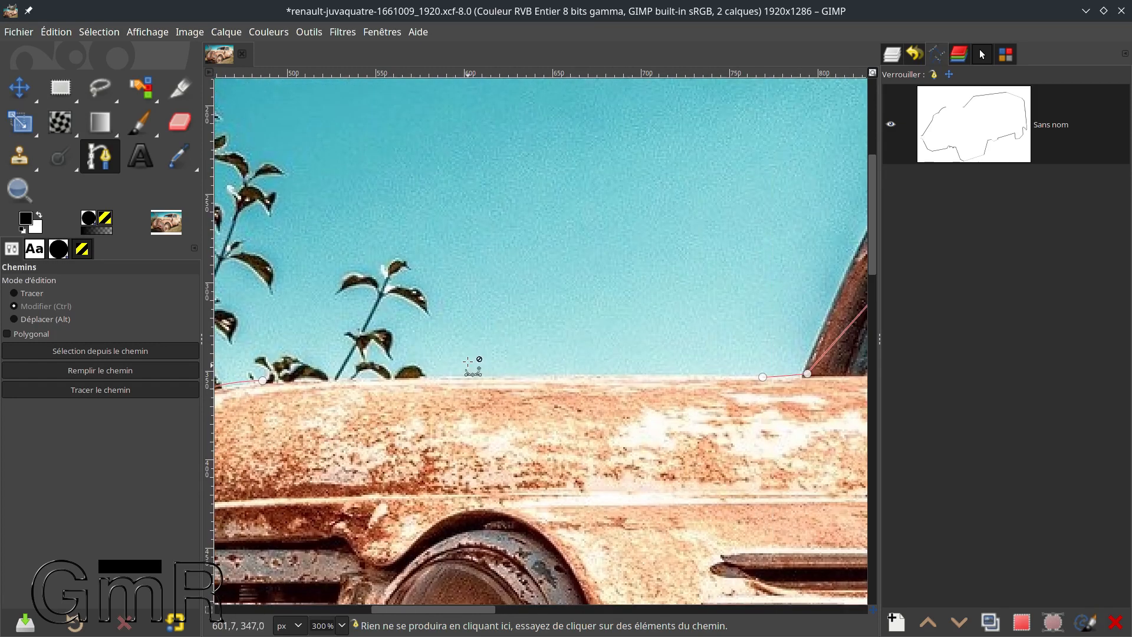
pyautogui.scroll(-2, 654, 277)
pyautogui.hscroll(-2, 655, 277)
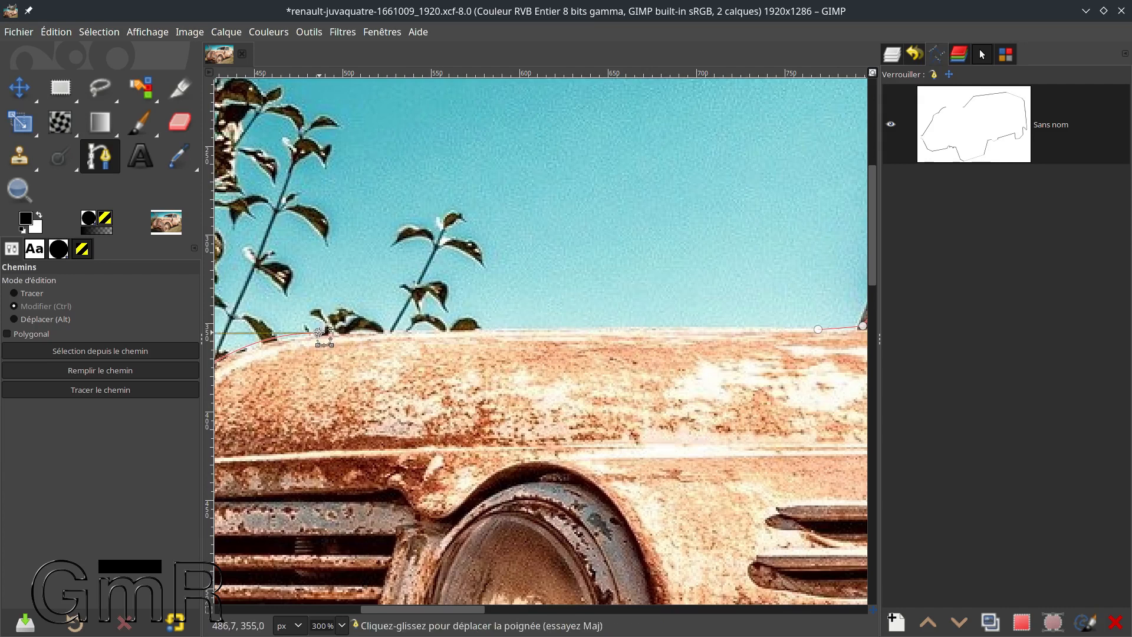
pyautogui.hscroll(2, 692, 310)
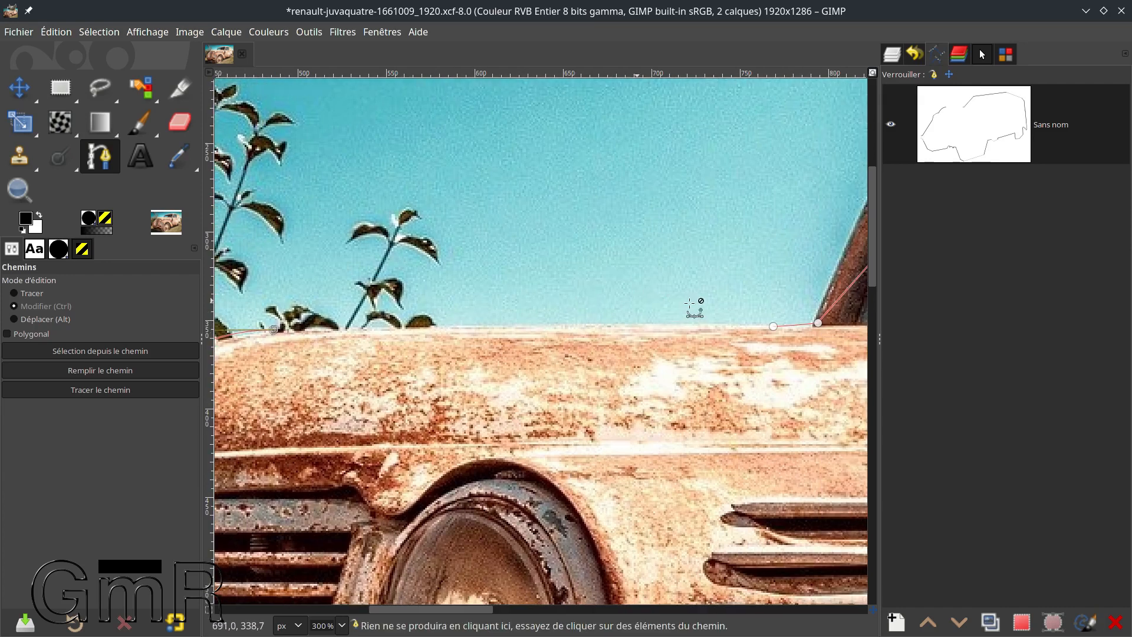
pyautogui.click(773, 326)
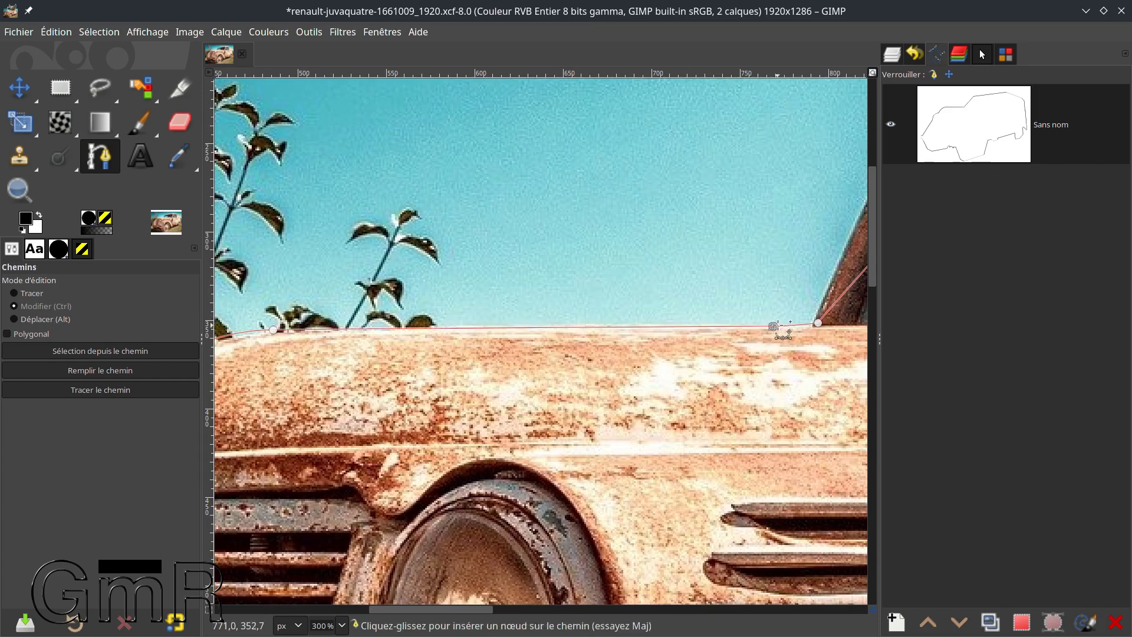
# Pull a long handle from the node at the windshield pillar's base so the segment curves along the pillar up to the roof
pyautogui.moveTo(660, 271); pyautogui.dragTo(336, 345)
pyautogui.moveTo(580, 244); pyautogui.dragTo(529, 343)
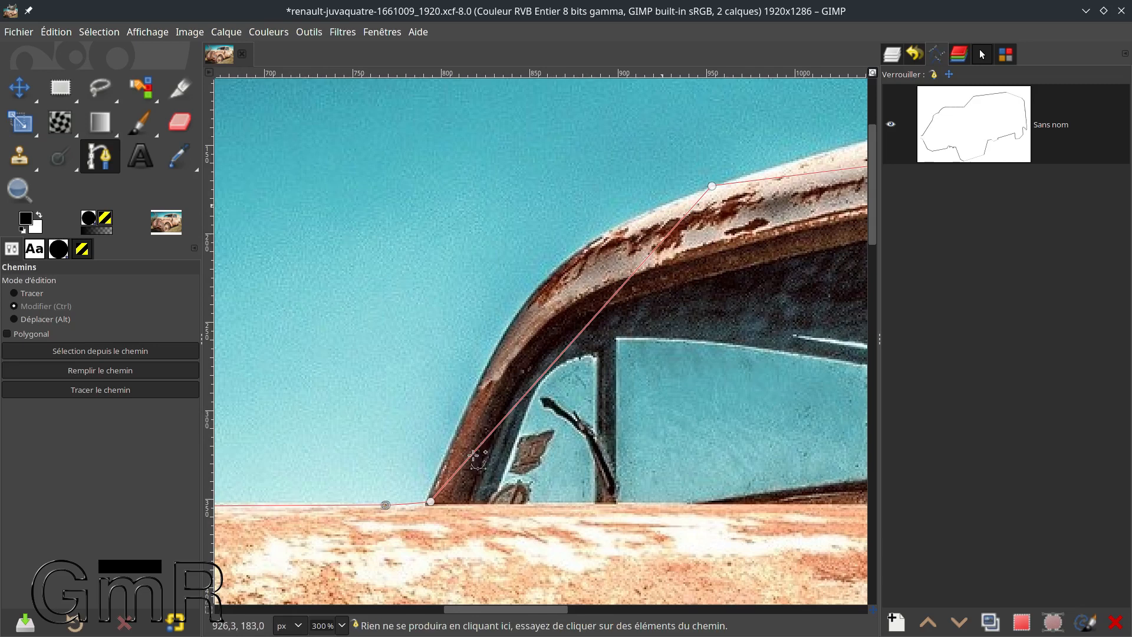
pyautogui.moveTo(431, 502); pyautogui.dragTo(511, 258)
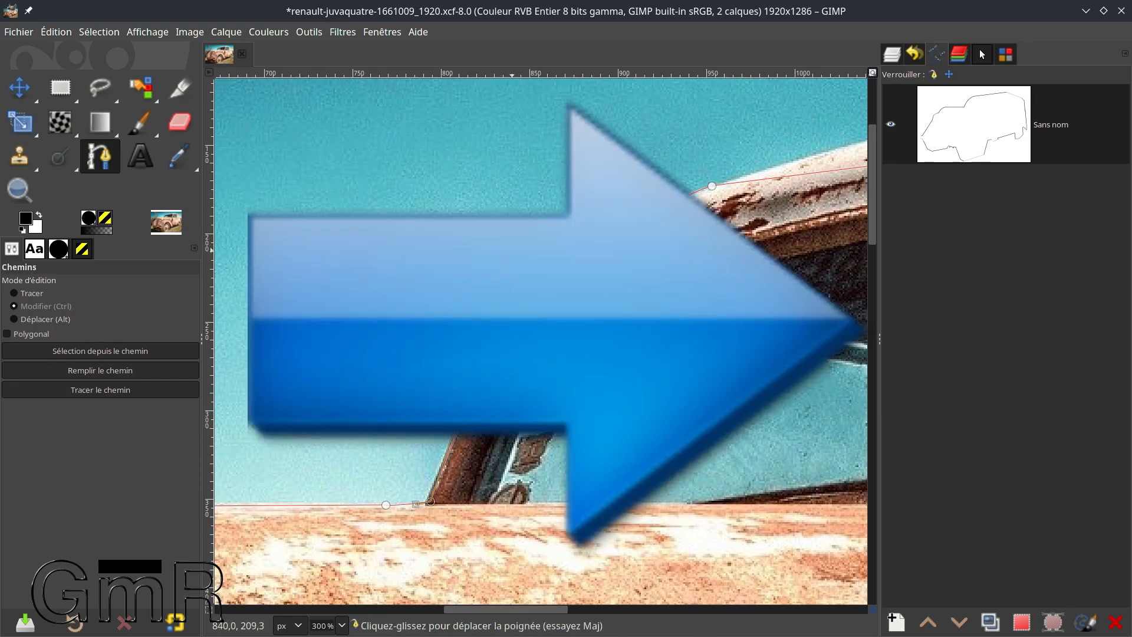
# Adjust the handles of the node at the roof's front corner so the path follows the roof's upper edge
pyautogui.click(712, 185)
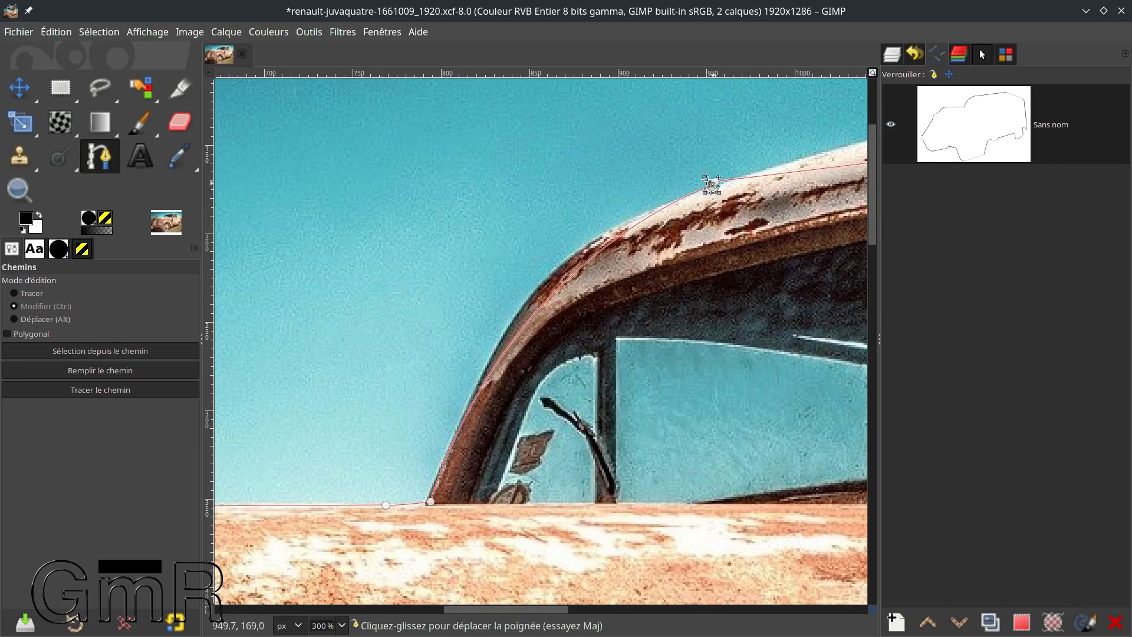
pyautogui.moveTo(672, 174); pyautogui.dragTo(711, 148)
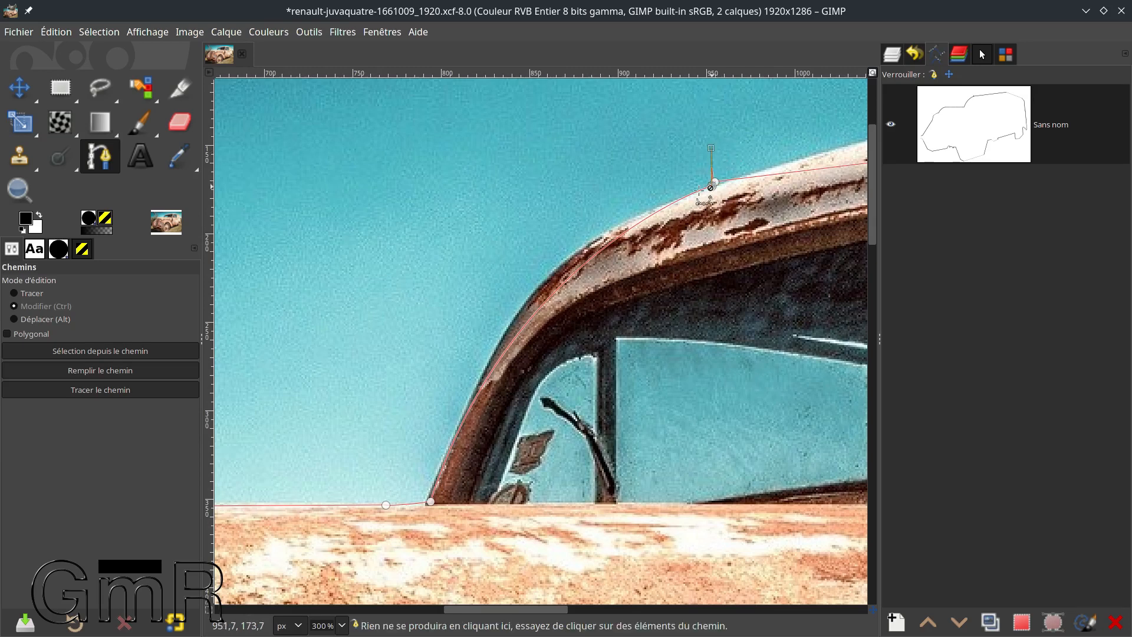
pyautogui.moveTo(714, 187); pyautogui.dragTo(619, 223)
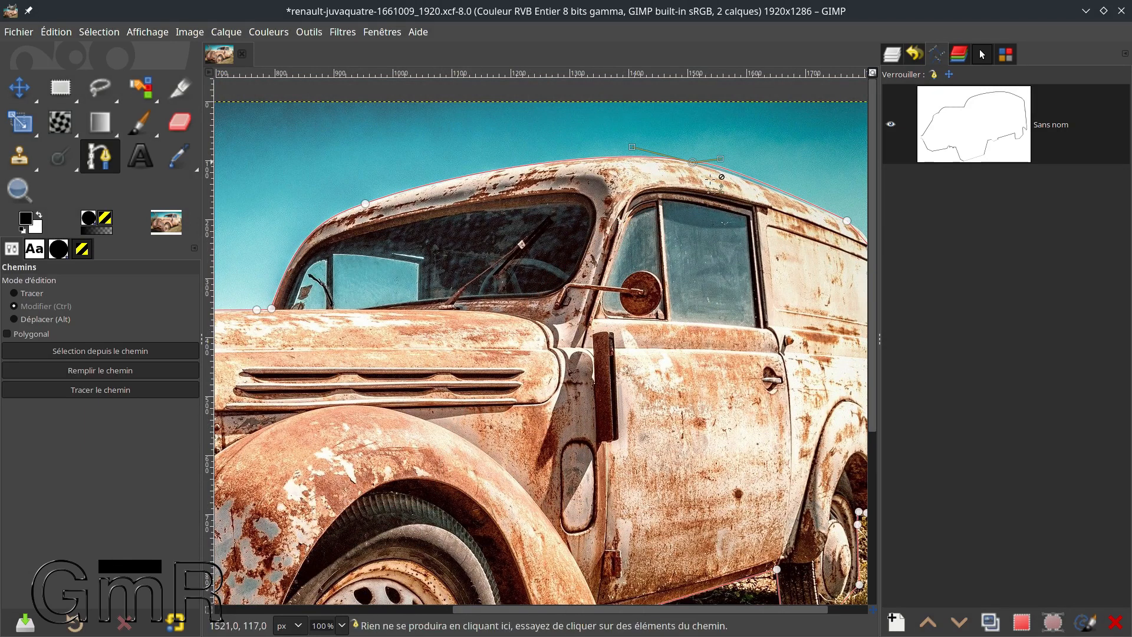
# Hide the van's path and show it again
pyautogui.moveTo(733, 139); pyautogui.dragTo(395, 189)
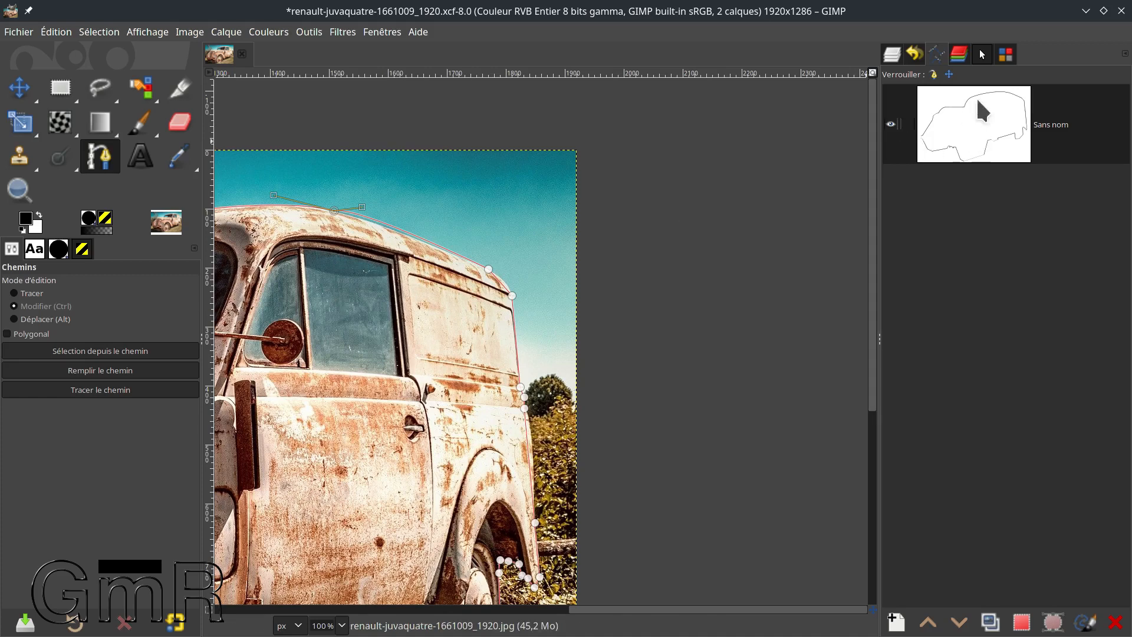
pyautogui.click(891, 124)
pyautogui.click(892, 125)
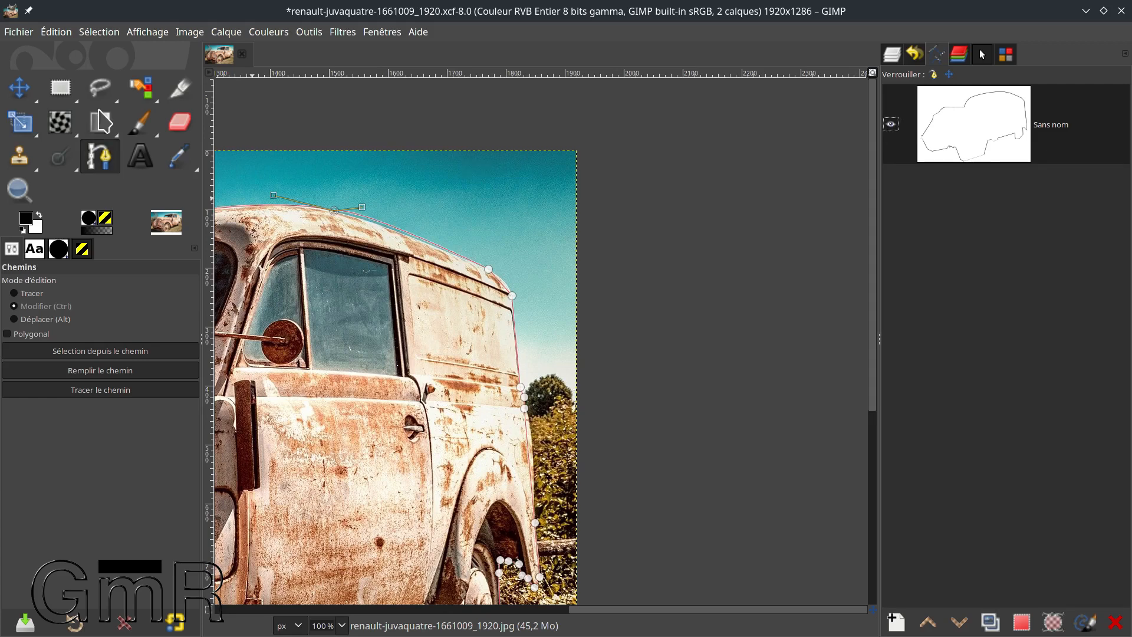
# Paint a short black scribble in the sky above the van's rear with the Paintbrush
pyautogui.click(23, 87)
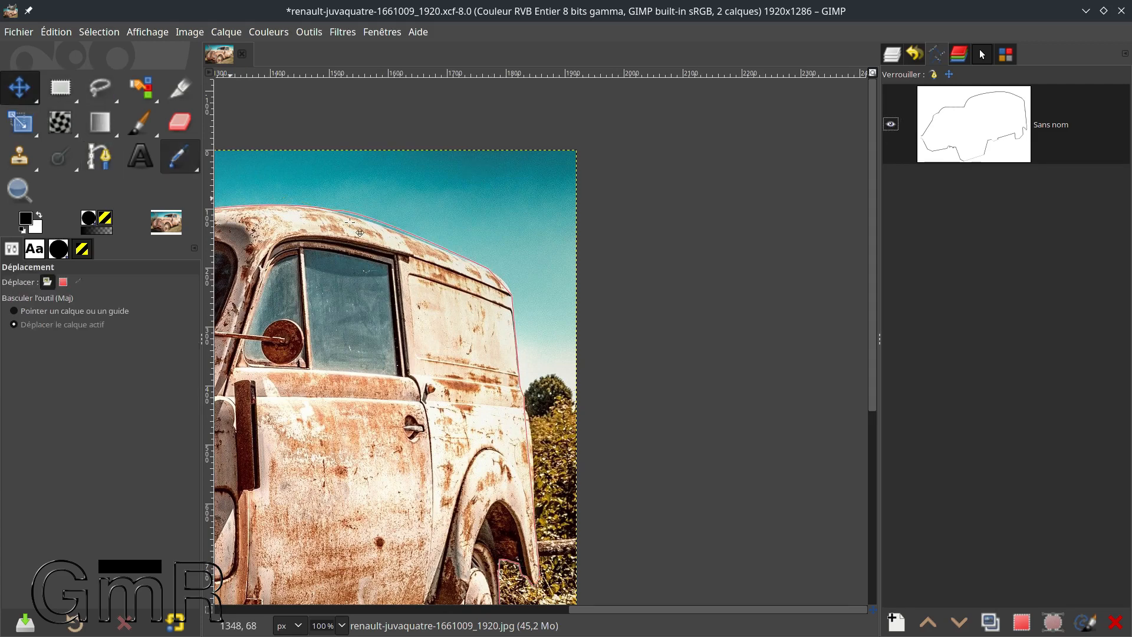
pyautogui.press('p')
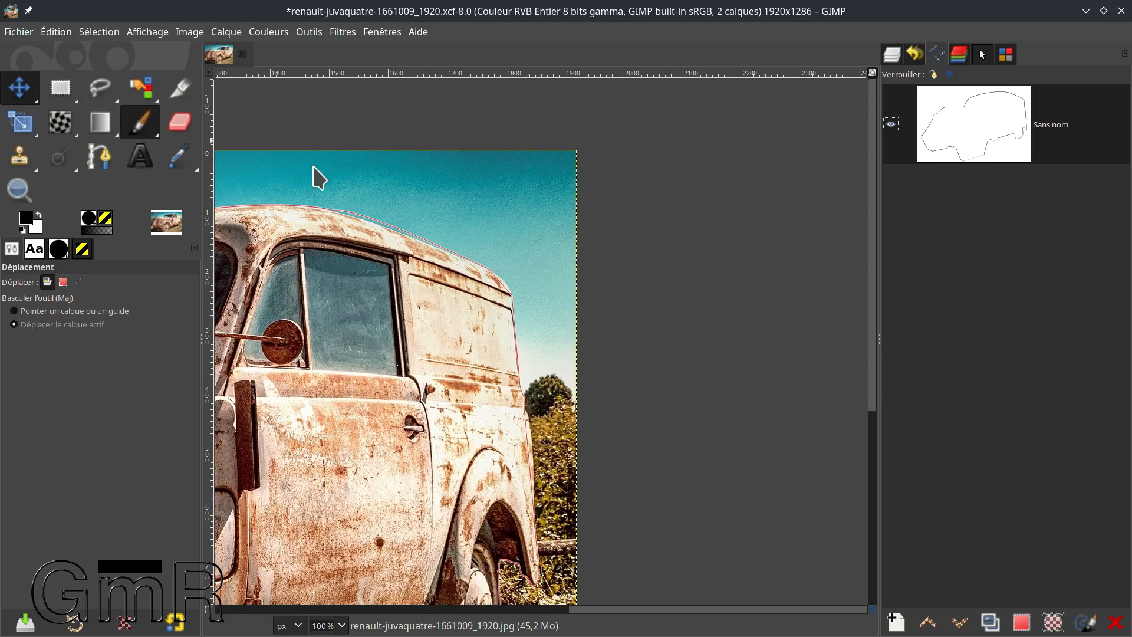
pyautogui.moveTo(501, 179); pyautogui.dragTo(551, 206)
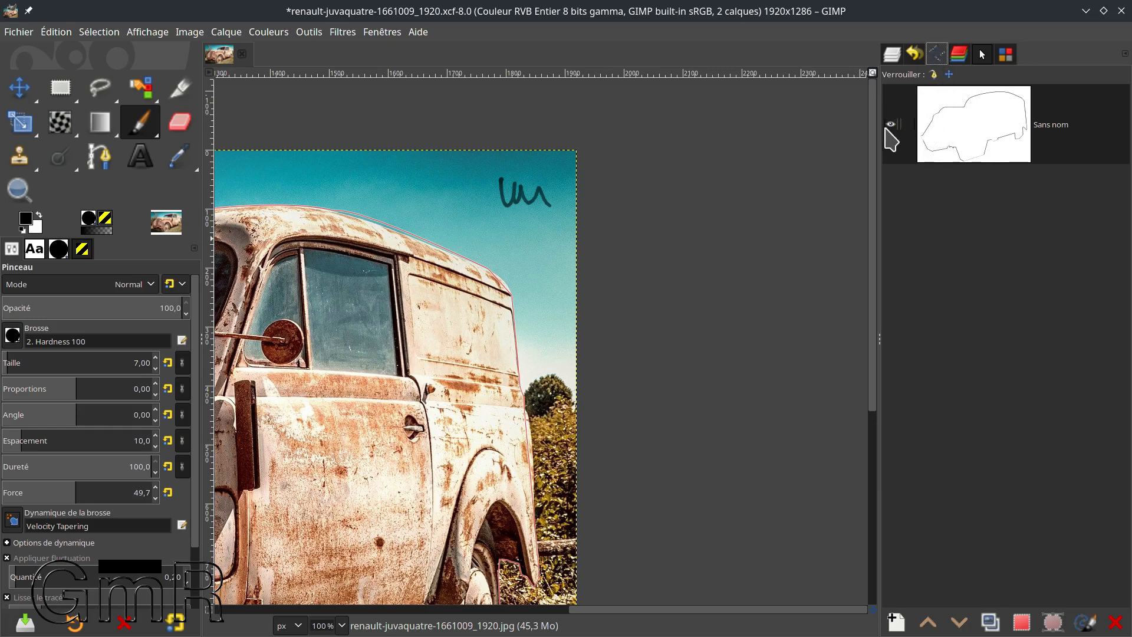
# Set the Move tool to move the active path, and unlock the path's position
pyautogui.moveTo(535, 288); pyautogui.dragTo(741, 235)
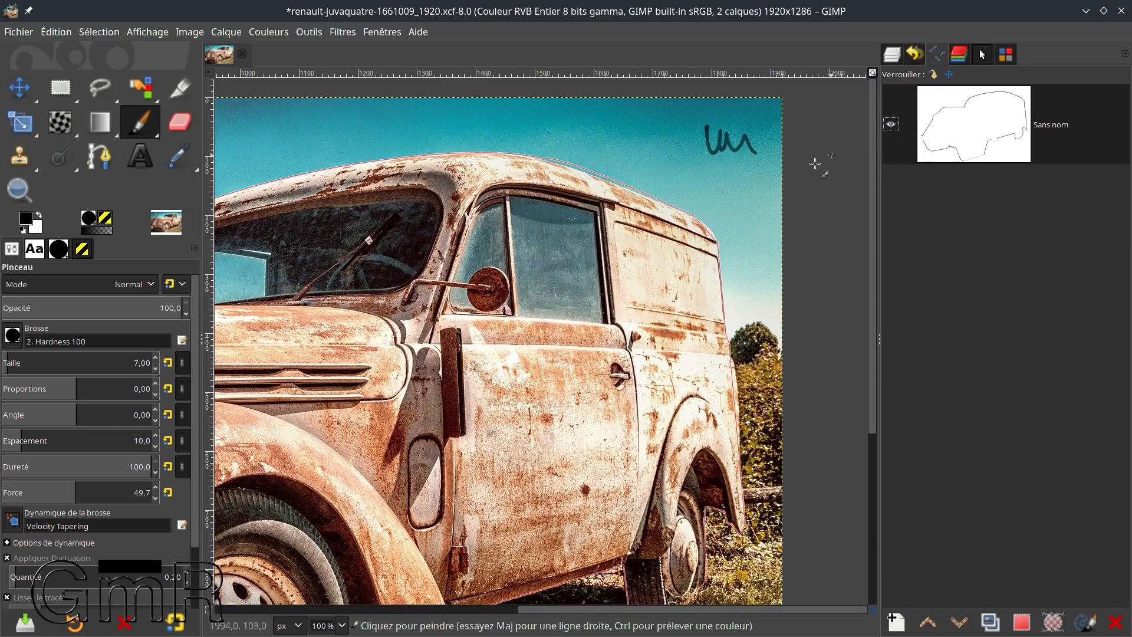
pyautogui.scroll(4, 529, 184)
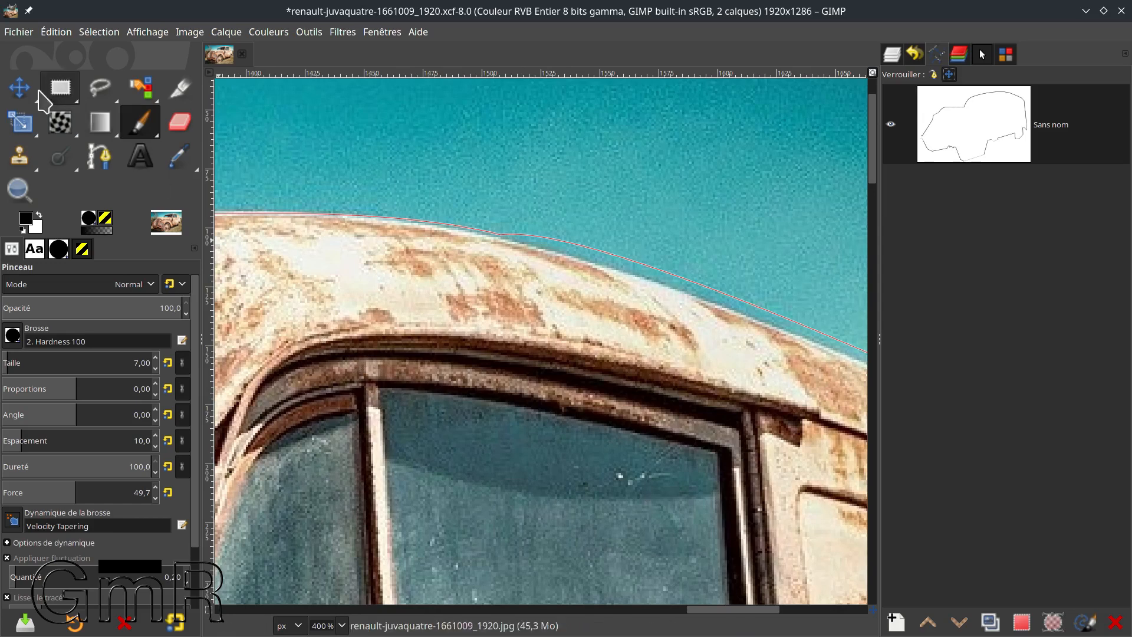
pyautogui.click(19, 89)
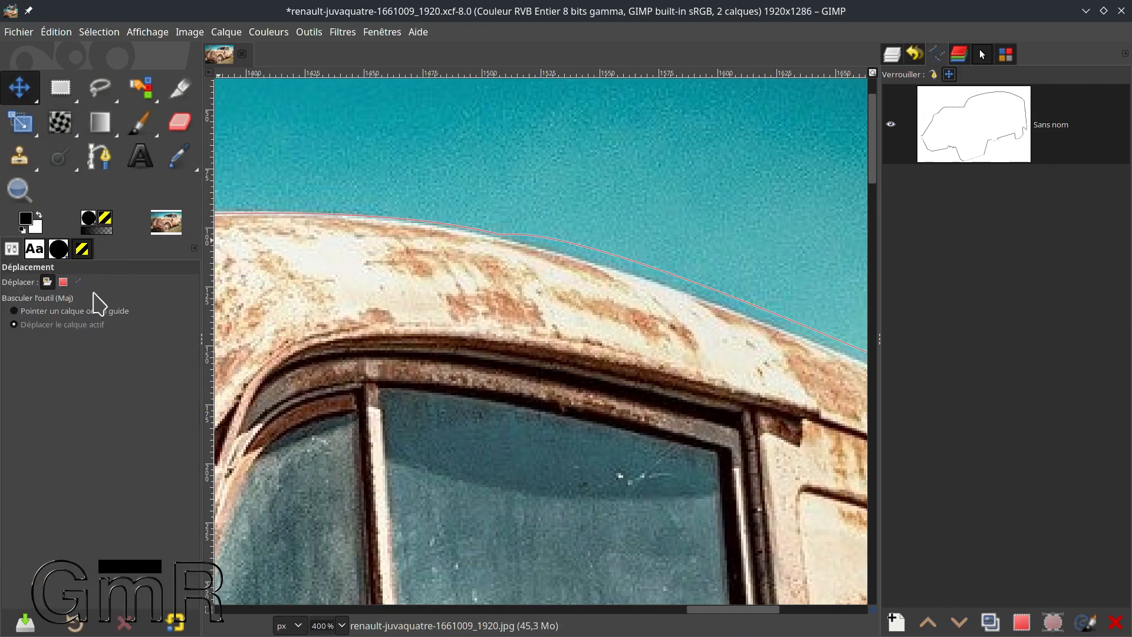
pyautogui.click(78, 283)
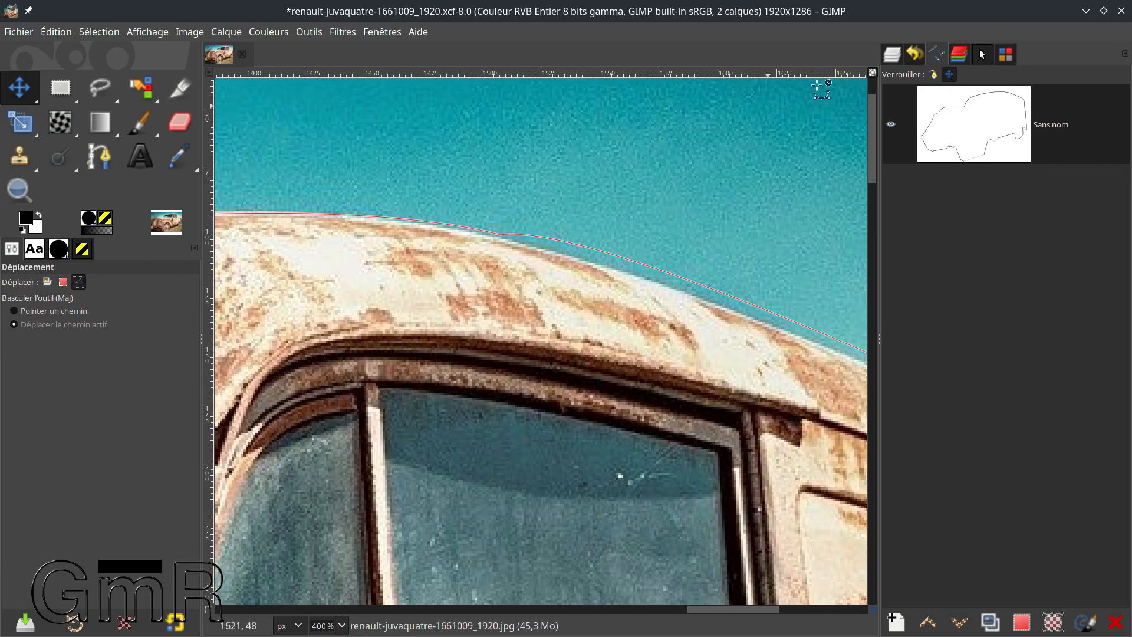
pyautogui.click(948, 74)
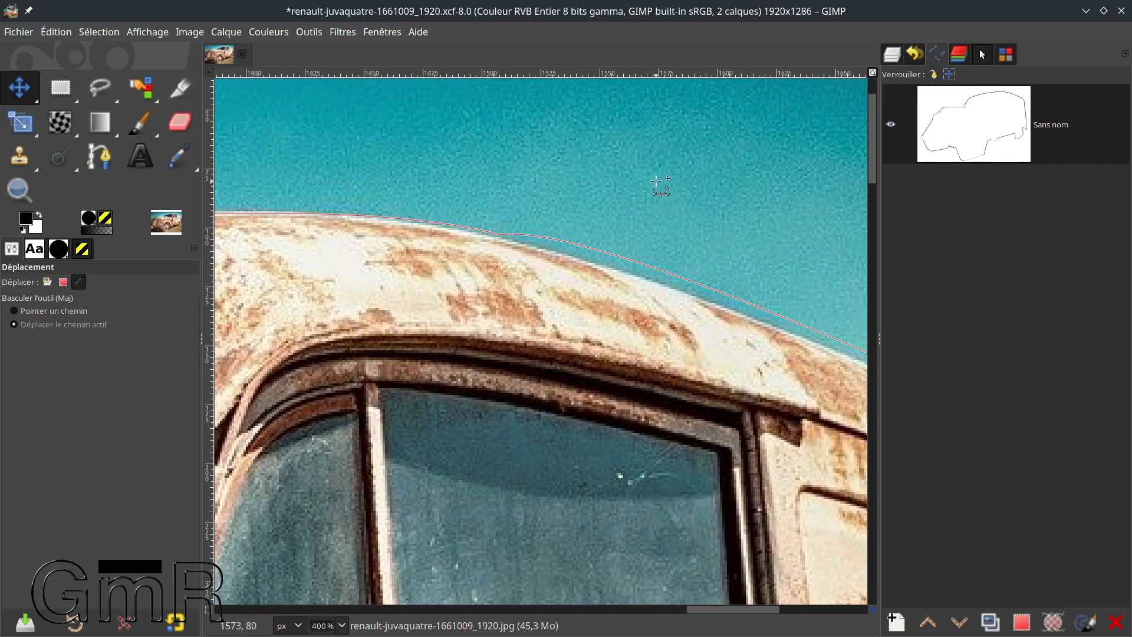
# Move the van's path slightly above the roofline, and lock the path's strokes and position
pyautogui.click(592, 248)
pyautogui.moveTo(591, 247)
pyautogui.mouseDown()
pyautogui.moveTo(596, 216)
pyautogui.moveTo(594, 234)
pyautogui.mouseUp()
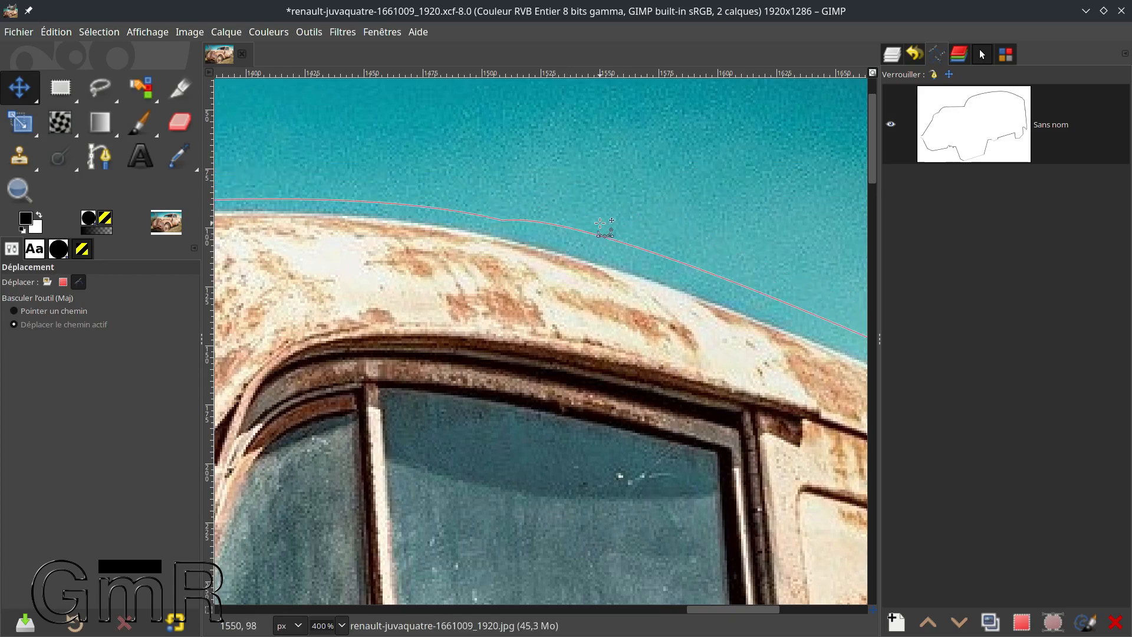
pyautogui.click(933, 79)
pyautogui.click(656, 253)
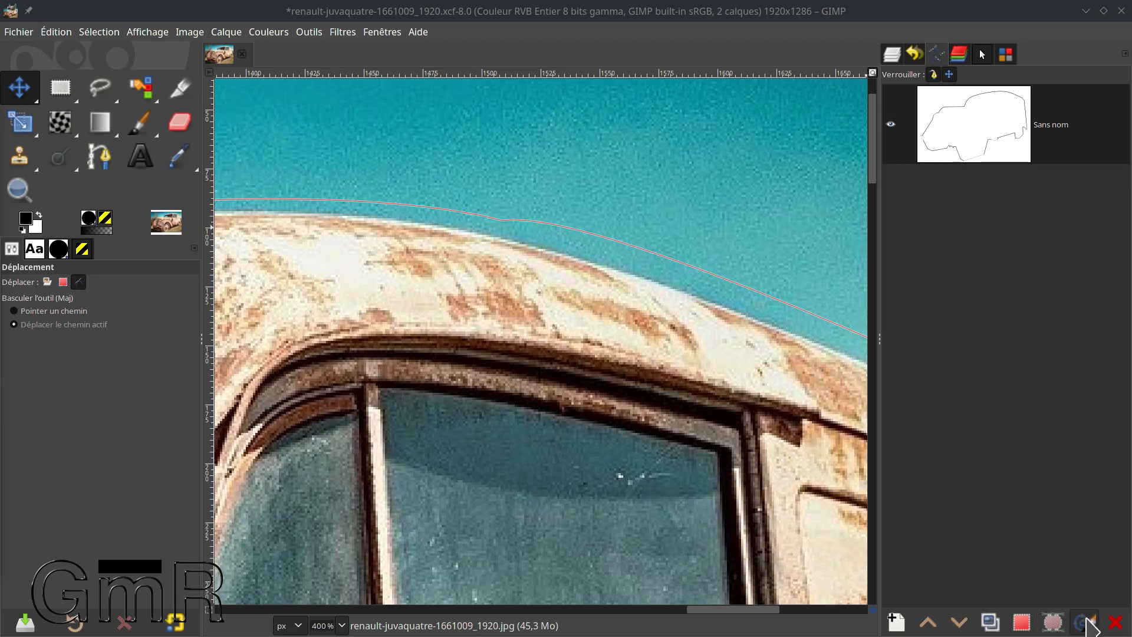
# Create a new path named Chemin with a red colour mark
pyautogui.click(893, 56)
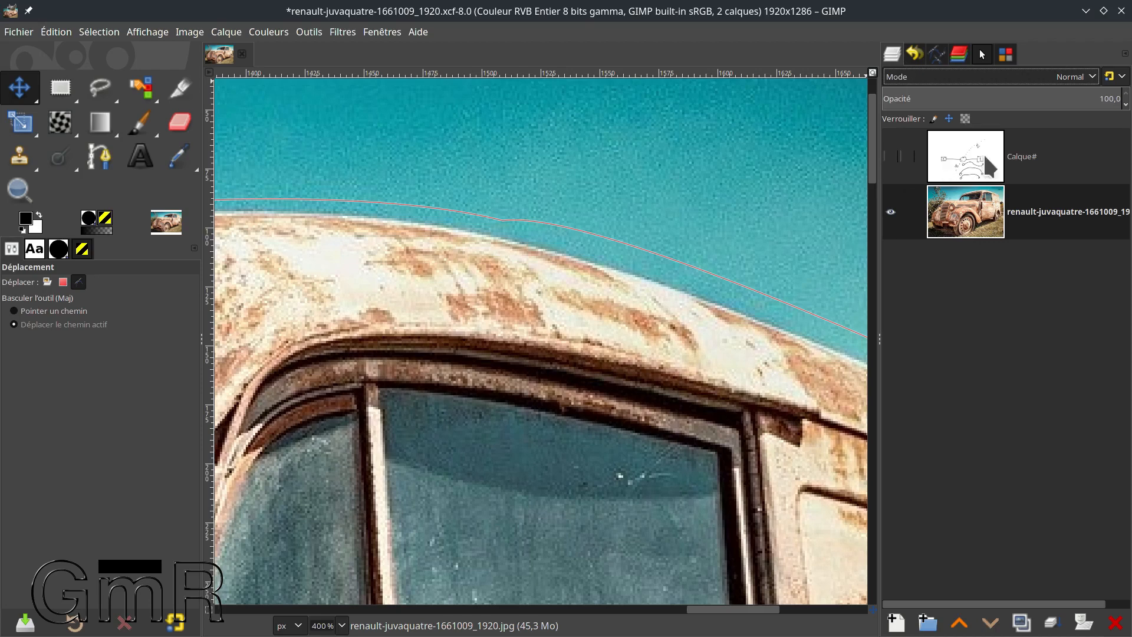
pyautogui.click(936, 54)
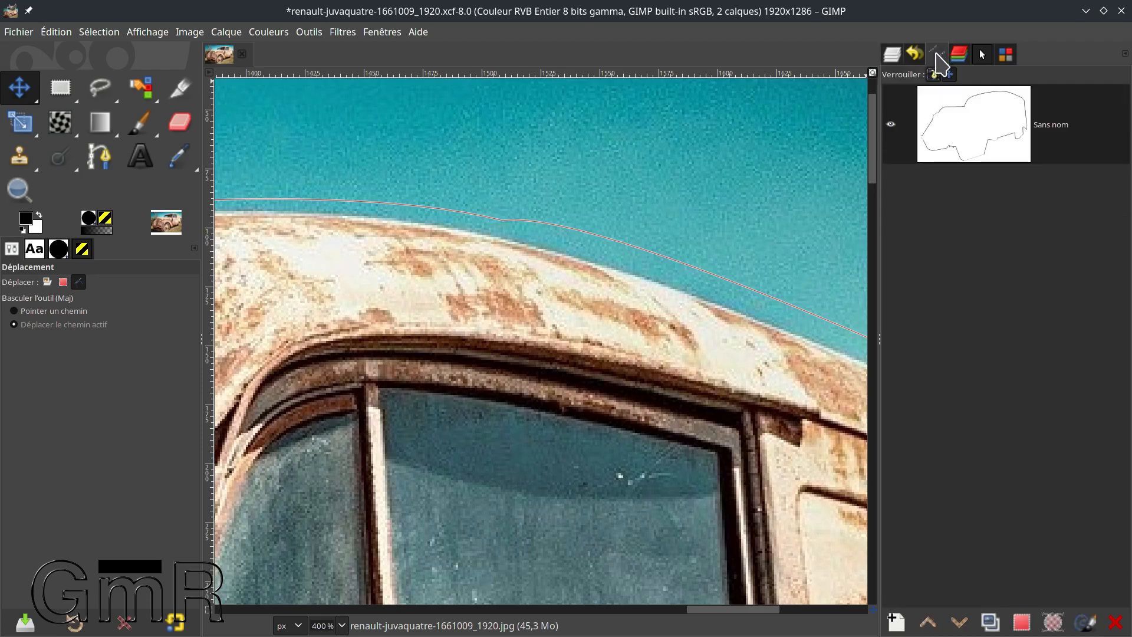
pyautogui.click(896, 623)
pyautogui.moveTo(896, 468); pyautogui.dragTo(881, 372)
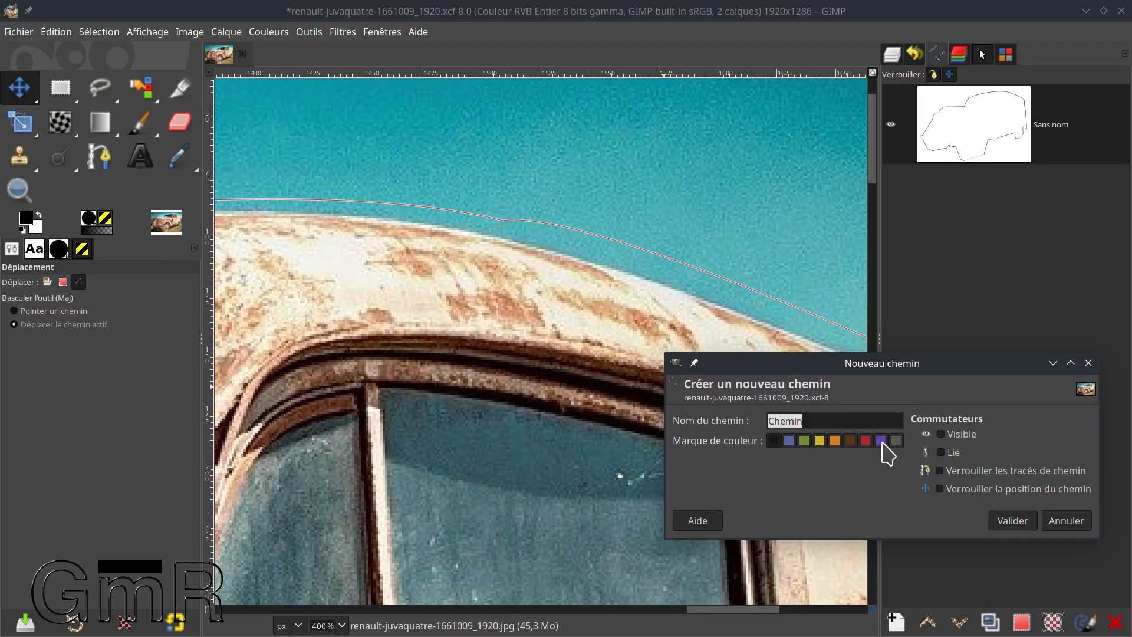
pyautogui.click(864, 441)
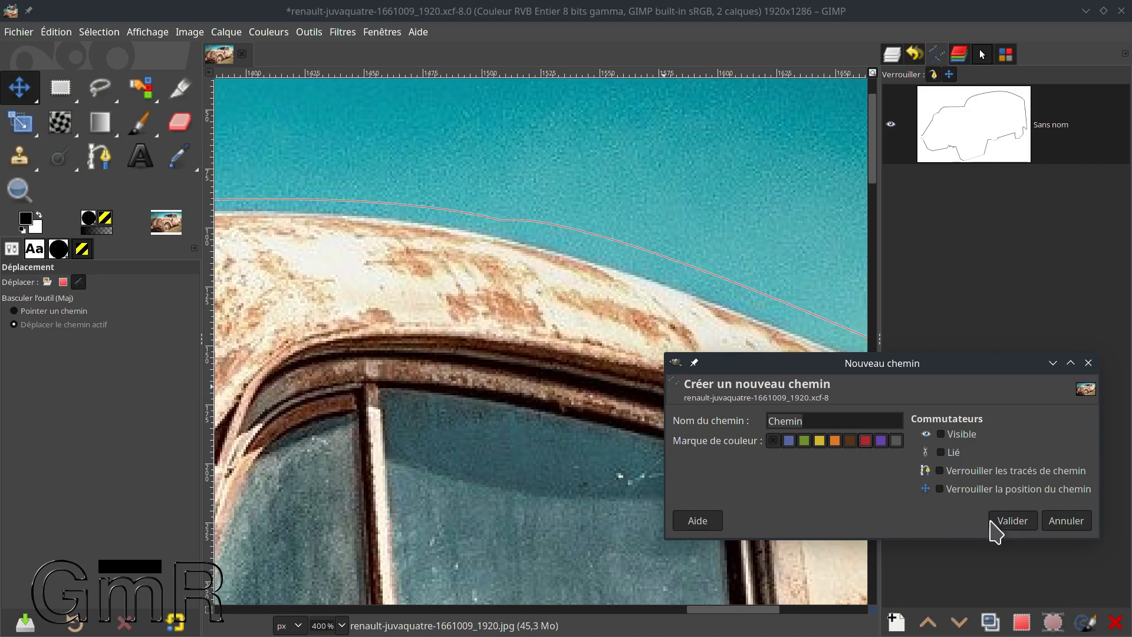
pyautogui.click(1010, 520)
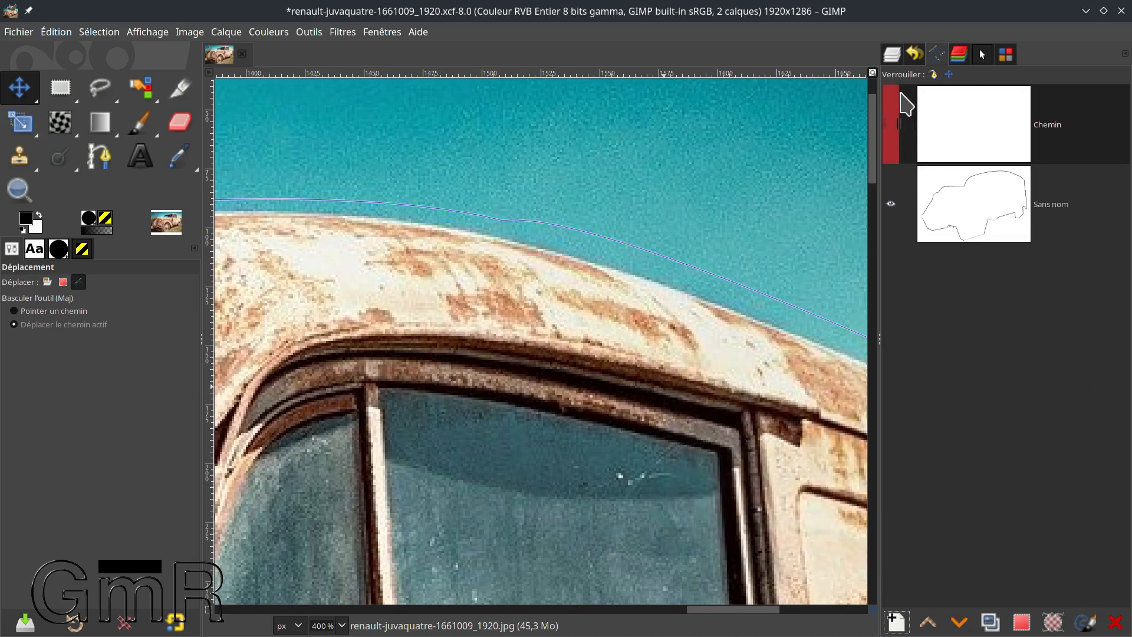
# Draw a short two-node path in the sky above the roof with the Paths tool in Design (Tracer) mode
pyautogui.click(891, 124)
pyautogui.click(99, 155)
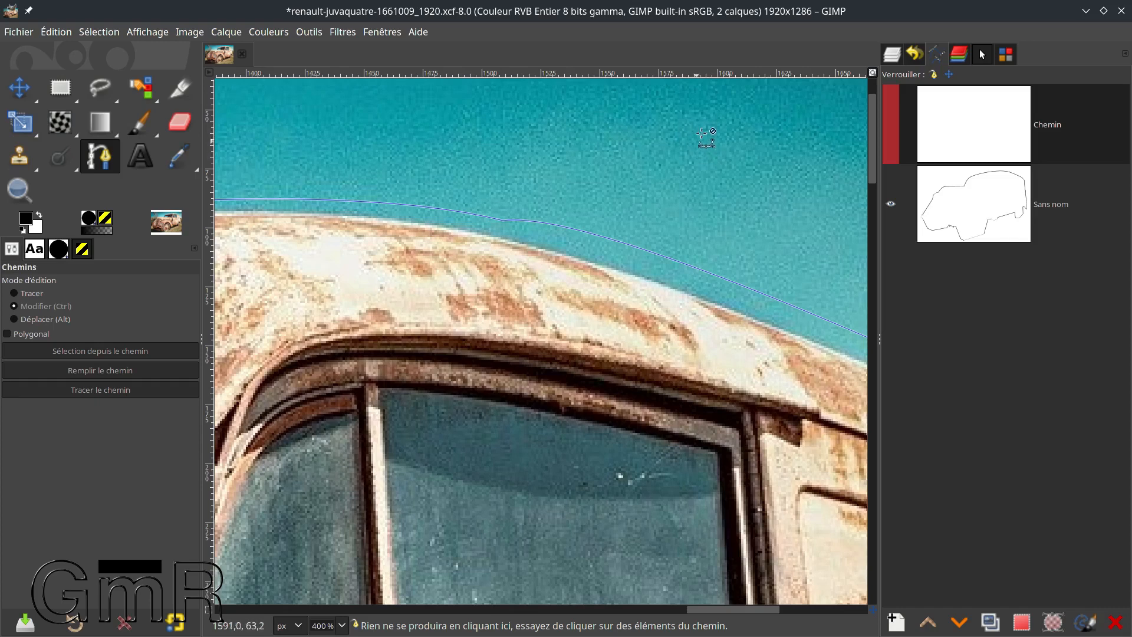
pyautogui.click(14, 293)
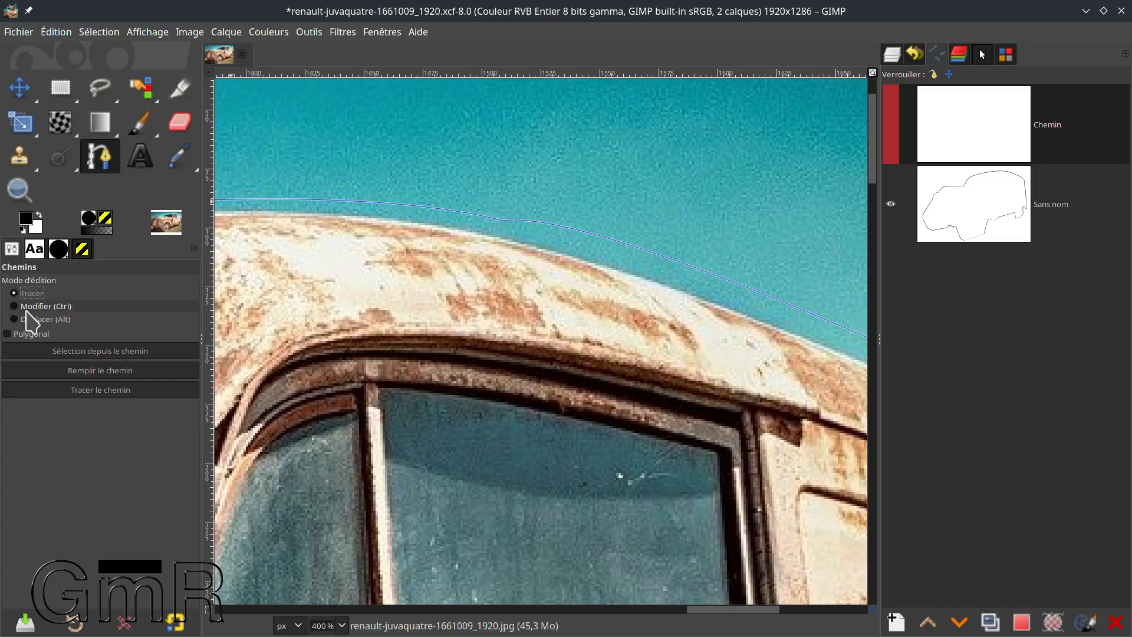
pyautogui.click(469, 132)
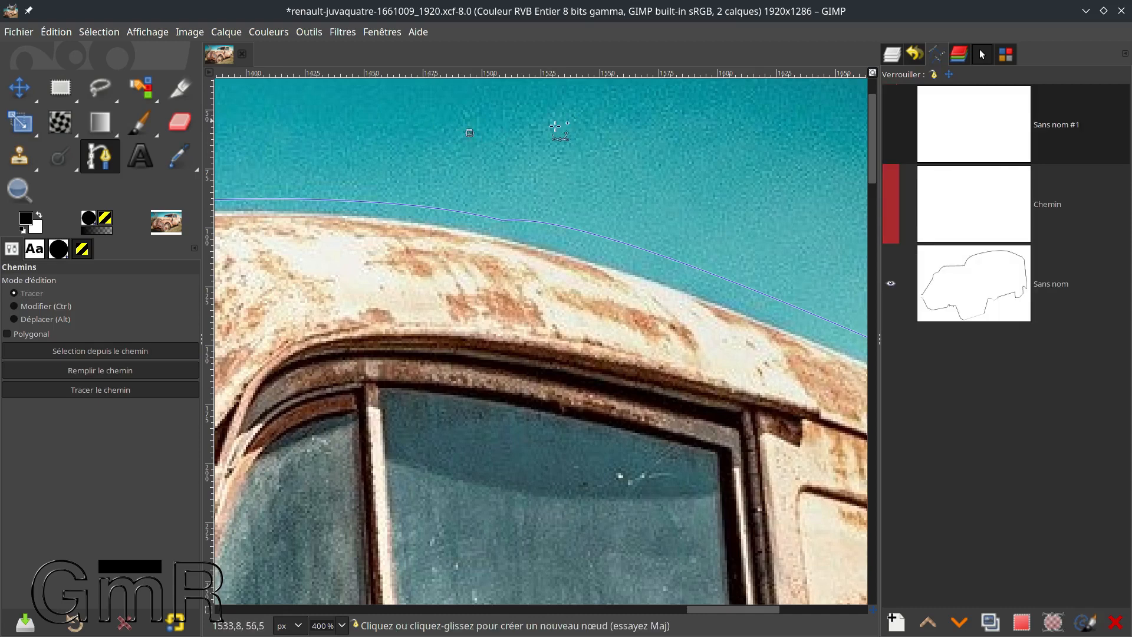
pyautogui.moveTo(563, 139); pyautogui.dragTo(698, 155)
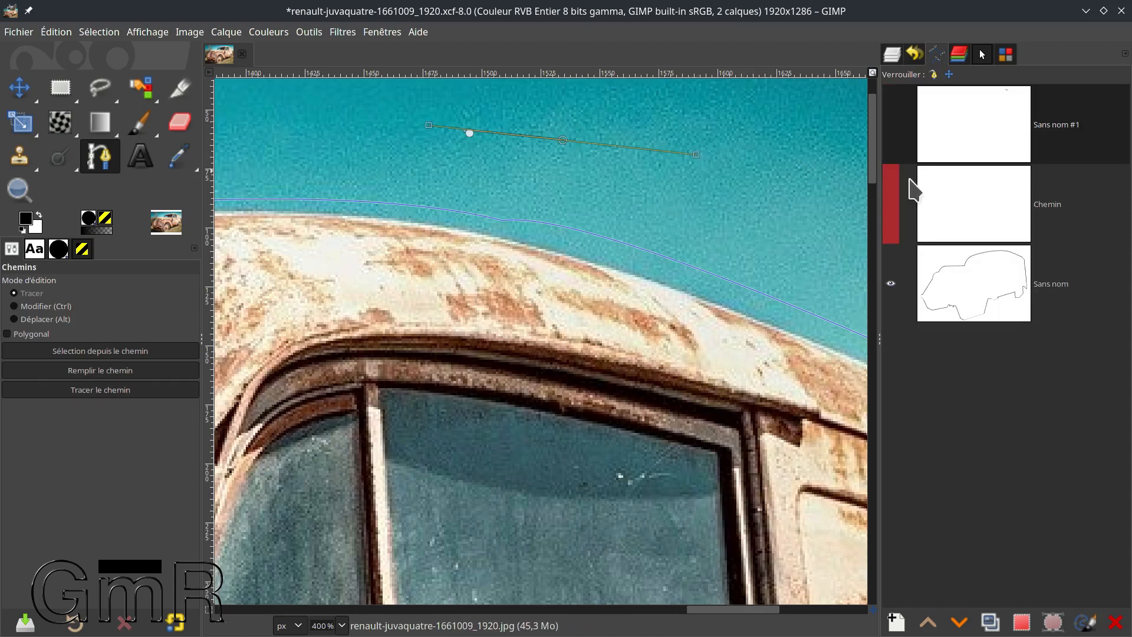
# Make the red-marked Chemin path active and visible, and draw an open curved outline of seven nodes on it in the sky
pyautogui.click(936, 194)
pyautogui.click(890, 204)
pyautogui.click(538, 140)
pyautogui.moveTo(659, 158)
pyautogui.mouseDown()
pyautogui.moveTo(675, 152)
pyautogui.moveTo(733, 203)
pyautogui.moveTo(776, 212)
pyautogui.moveTo(763, 229)
pyautogui.mouseUp()
pyautogui.click(679, 230)
pyautogui.moveTo(633, 207); pyautogui.dragTo(533, 149)
pyautogui.click(554, 186)
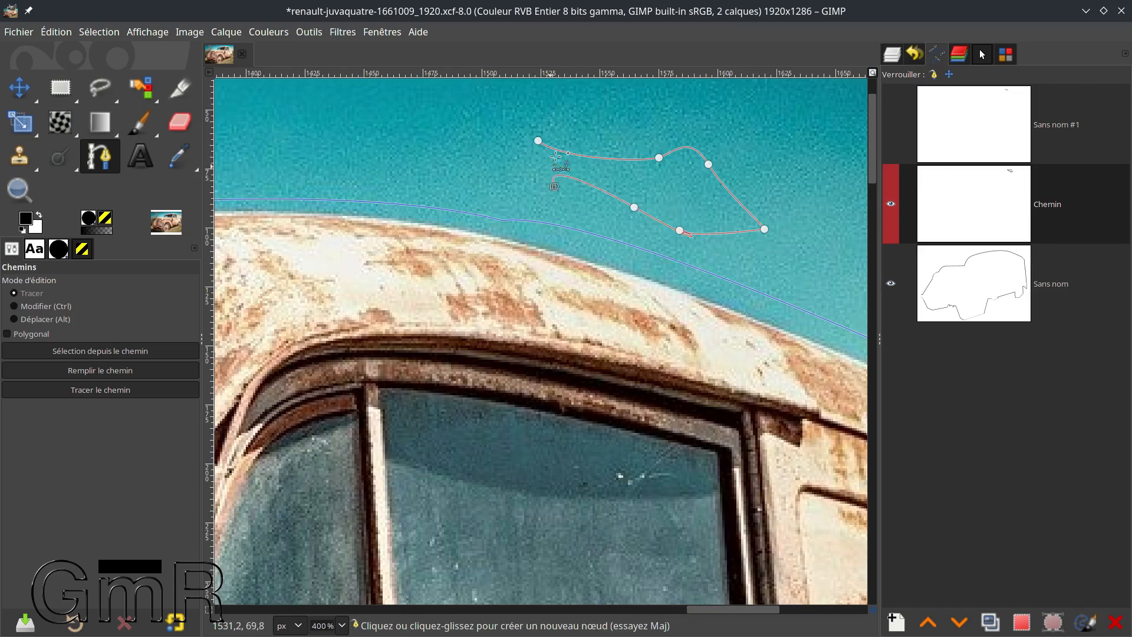
# Convert the seven-node Chemin path into a selection, and clear that selection with the path hidden
pyautogui.press('Return')
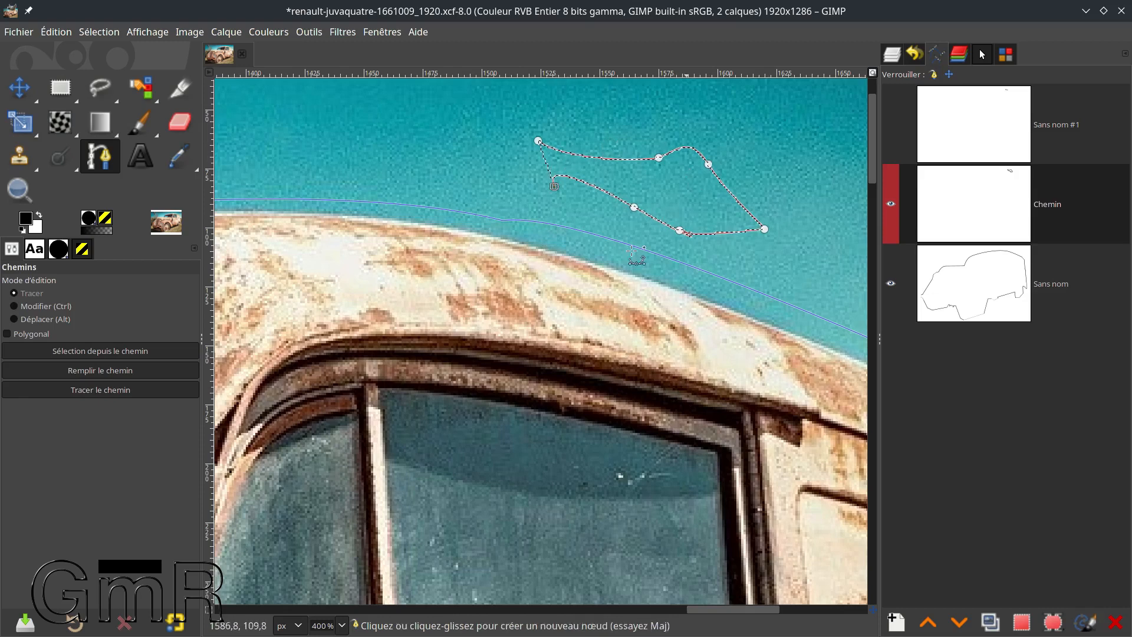
pyautogui.click(890, 204)
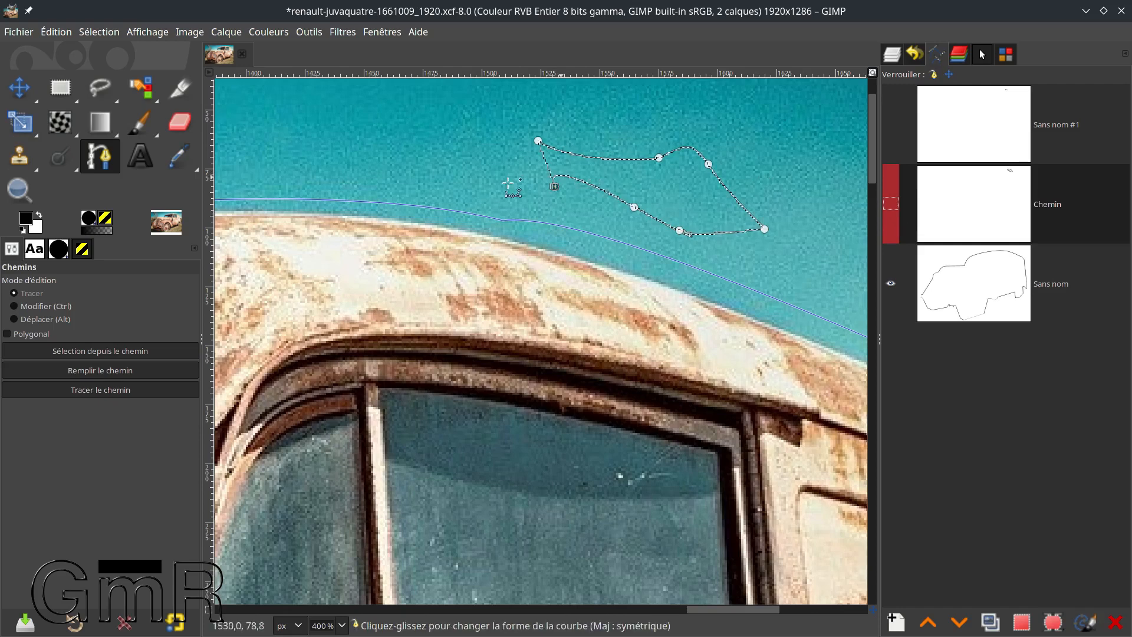
pyautogui.click(98, 32)
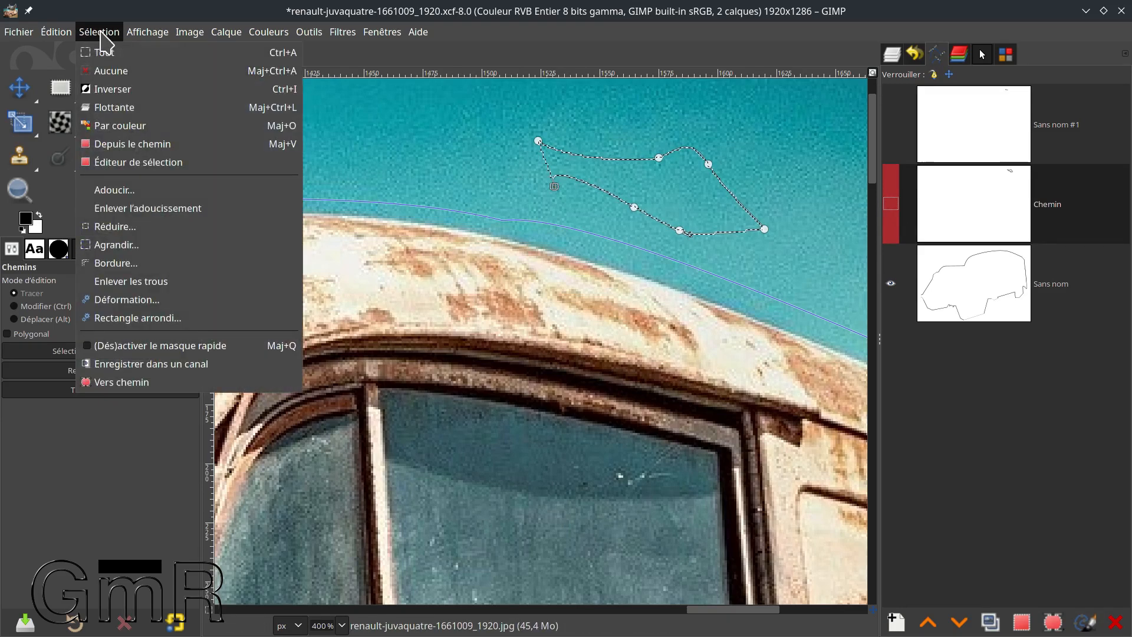
pyautogui.click(114, 73)
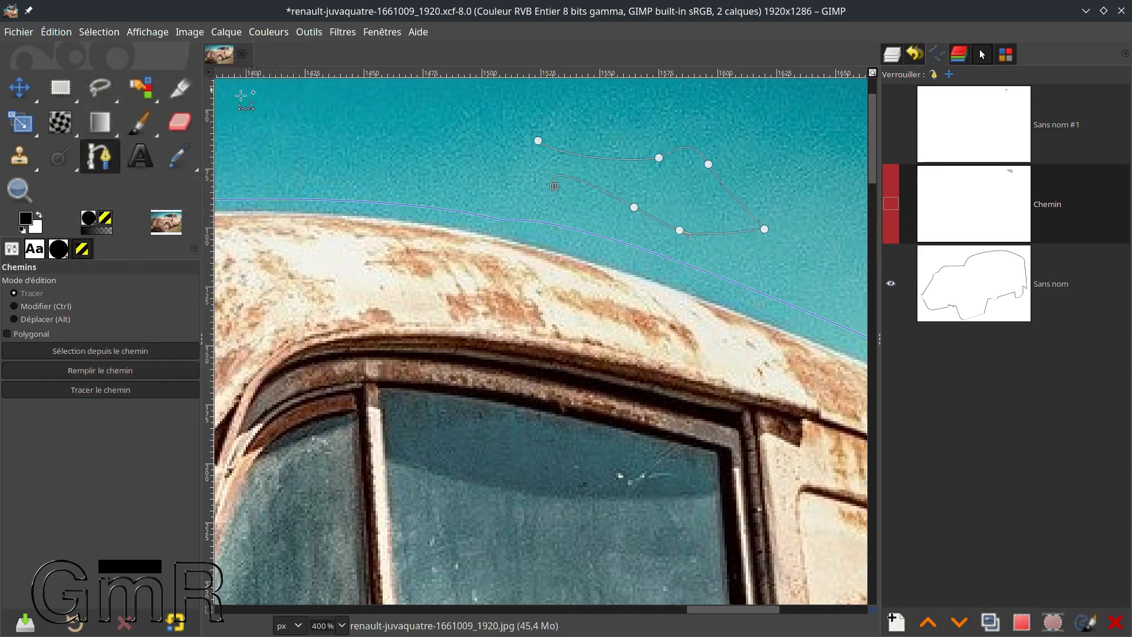
# Toggle the visibility of the Chemin path and the short two-node path to compare their display, including with the Move tool active
pyautogui.click(890, 204)
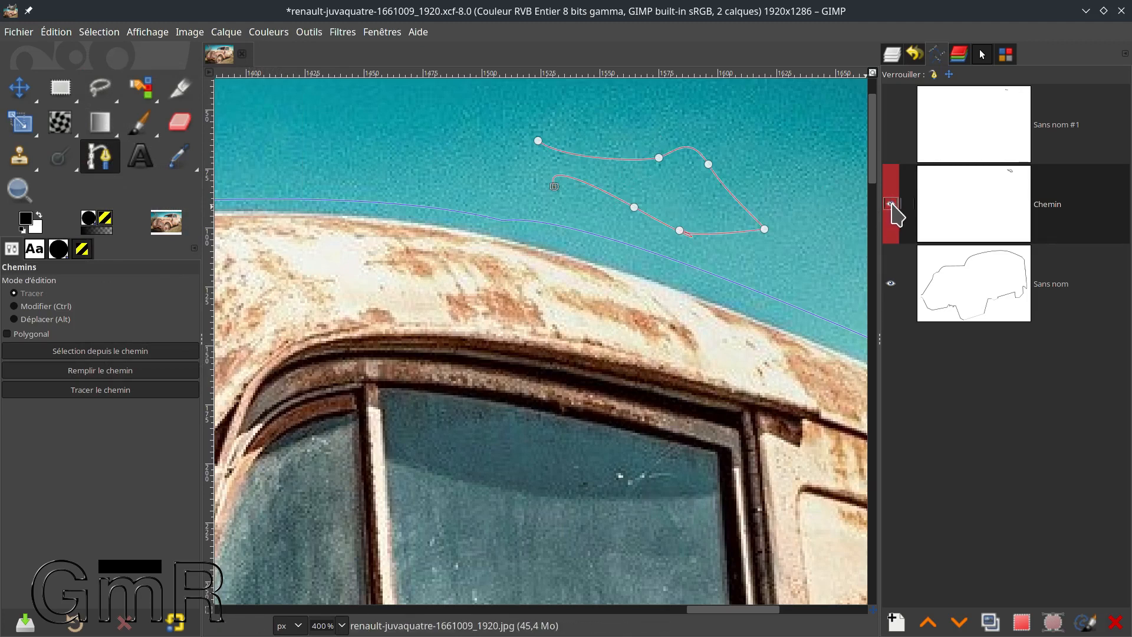
pyautogui.click(891, 124)
pyautogui.click(891, 204)
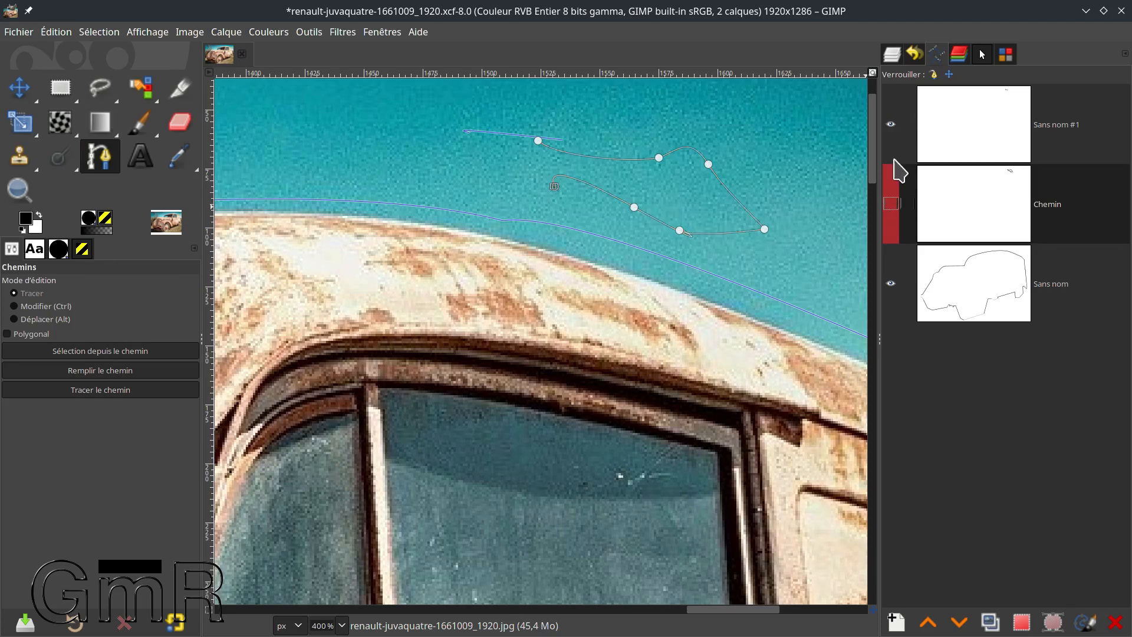
pyautogui.click(20, 87)
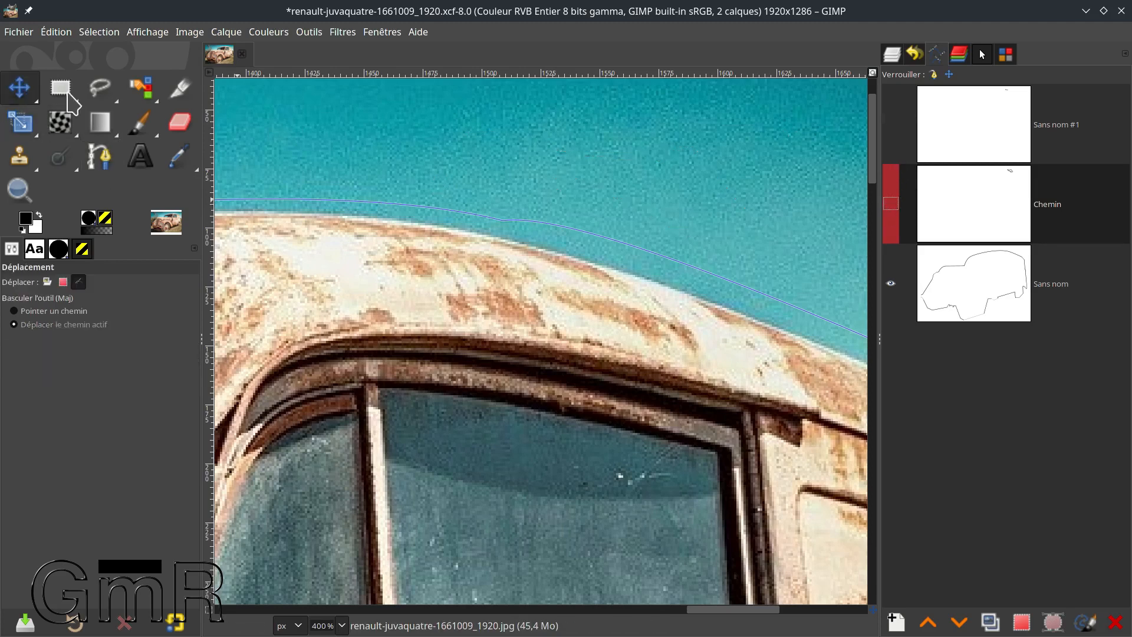
pyautogui.click(890, 204)
pyautogui.click(891, 204)
pyautogui.click(890, 204)
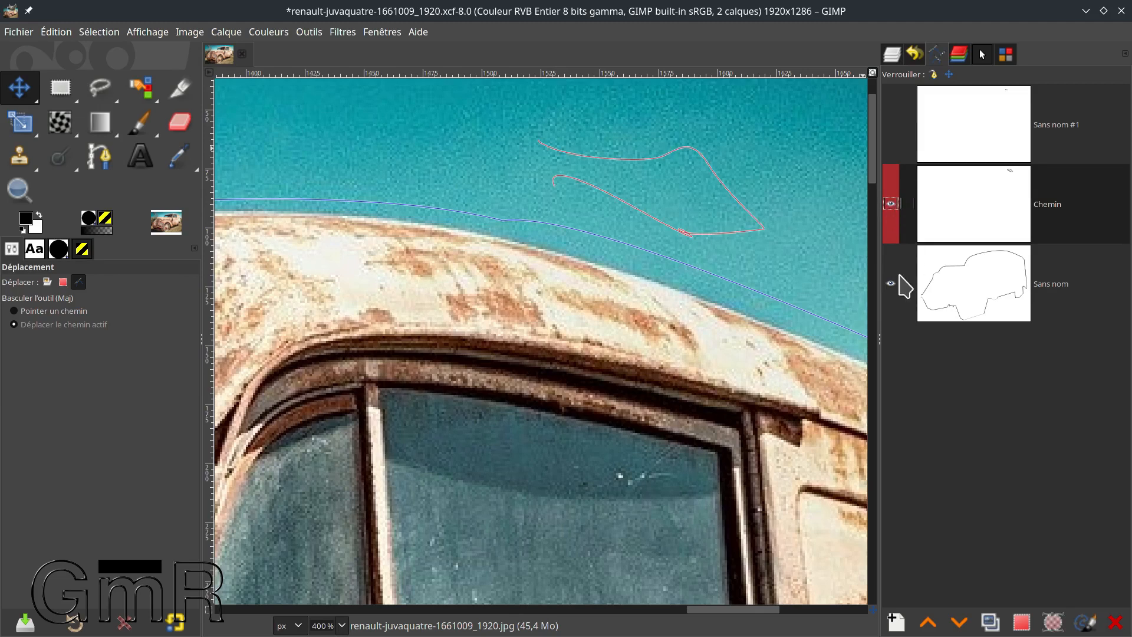
pyautogui.click(891, 204)
# Show the short two-node path Sans nom #1 and delete it
pyautogui.click(890, 124)
pyautogui.click(966, 120)
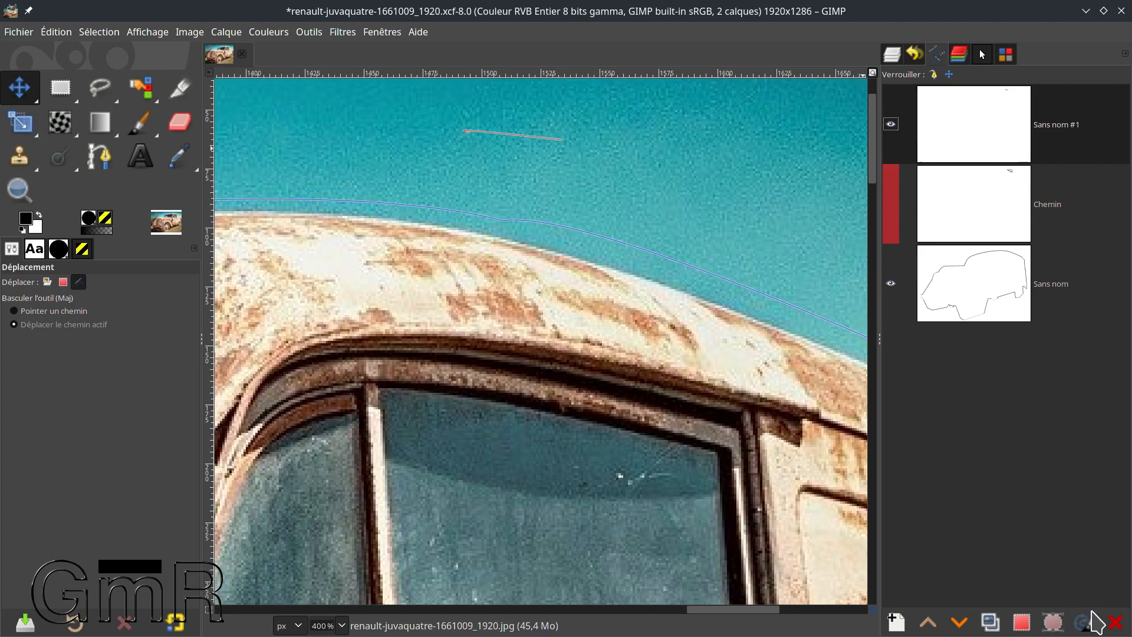
pyautogui.click(1115, 623)
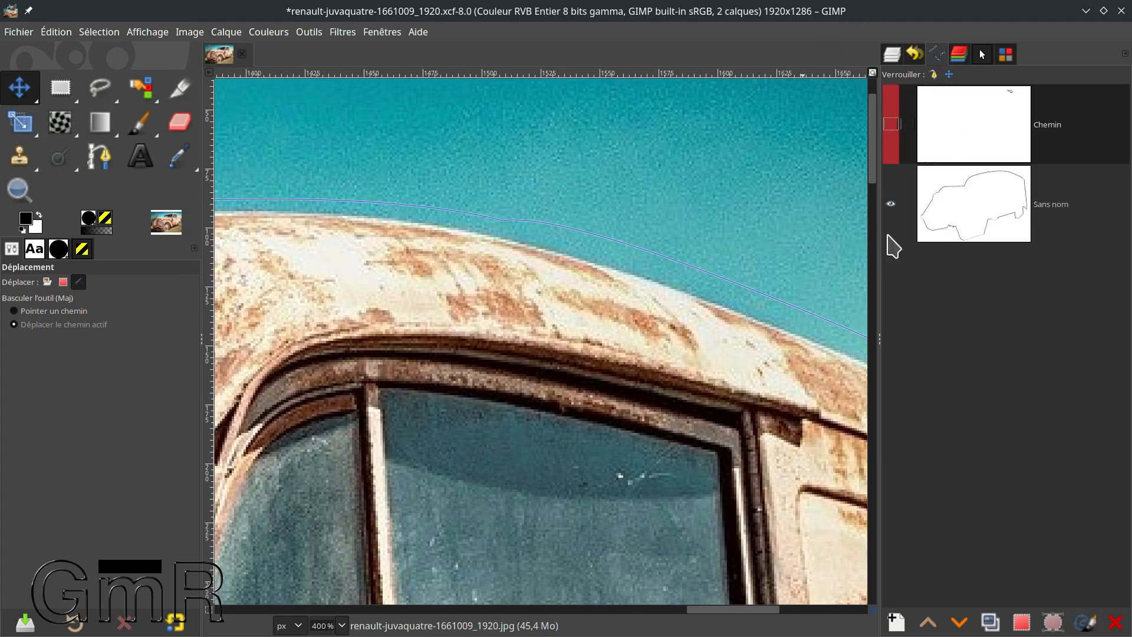
# Lower the Chemin path beneath the van's path and raise it back above
pyautogui.click(960, 623)
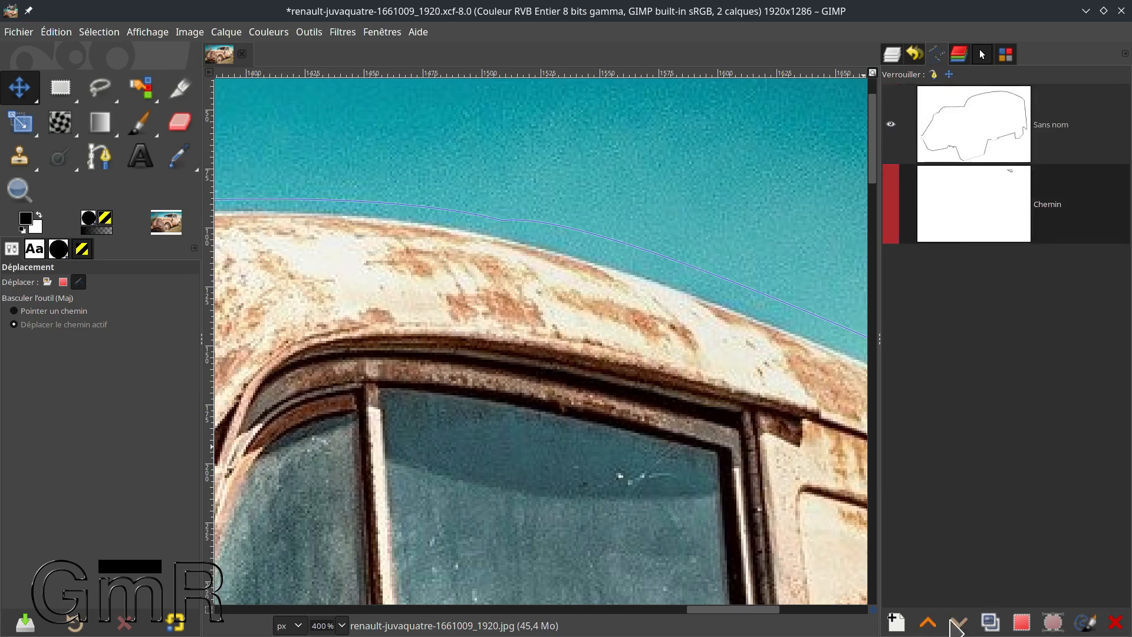
pyautogui.click(926, 623)
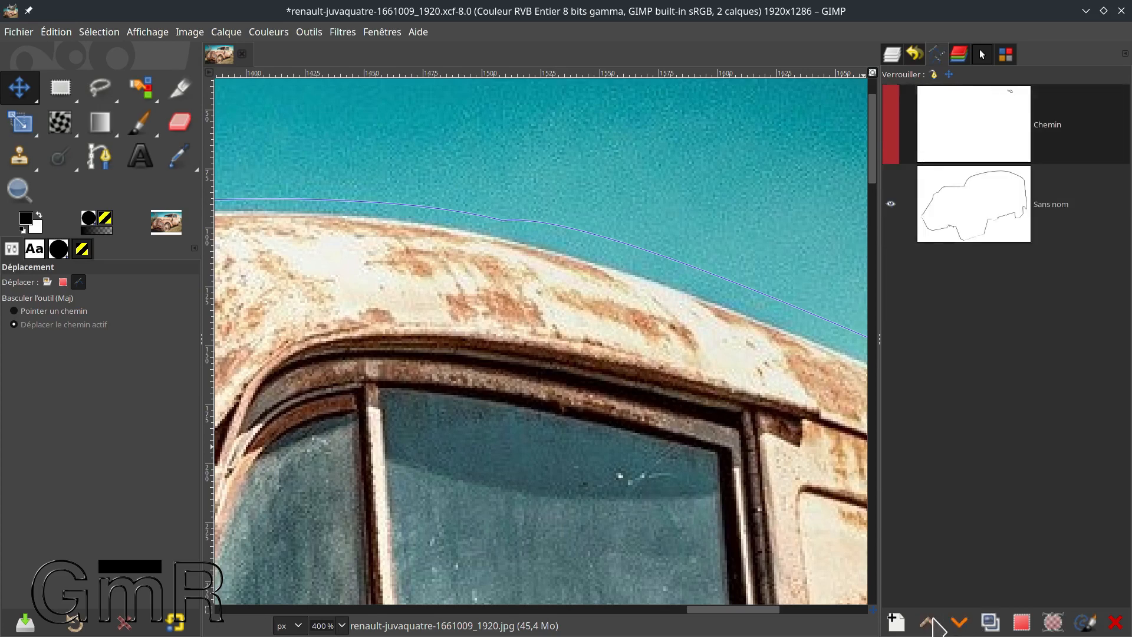
# Create another new path with a brown colour mark, keeping the suggested name
pyautogui.click(896, 622)
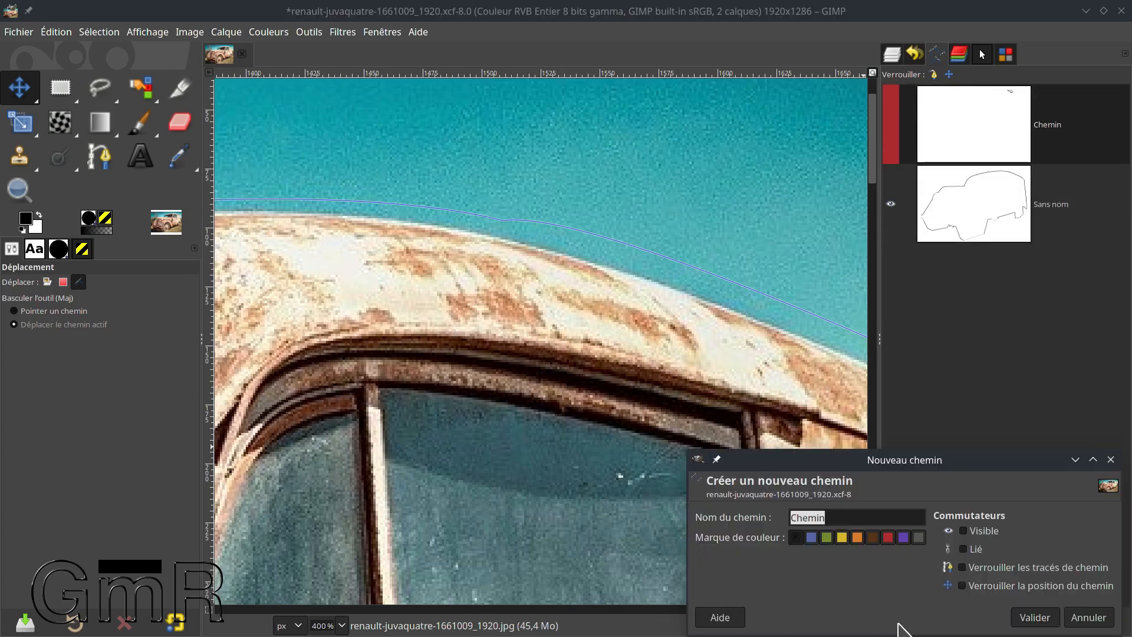
pyautogui.click(876, 537)
pyautogui.click(1030, 616)
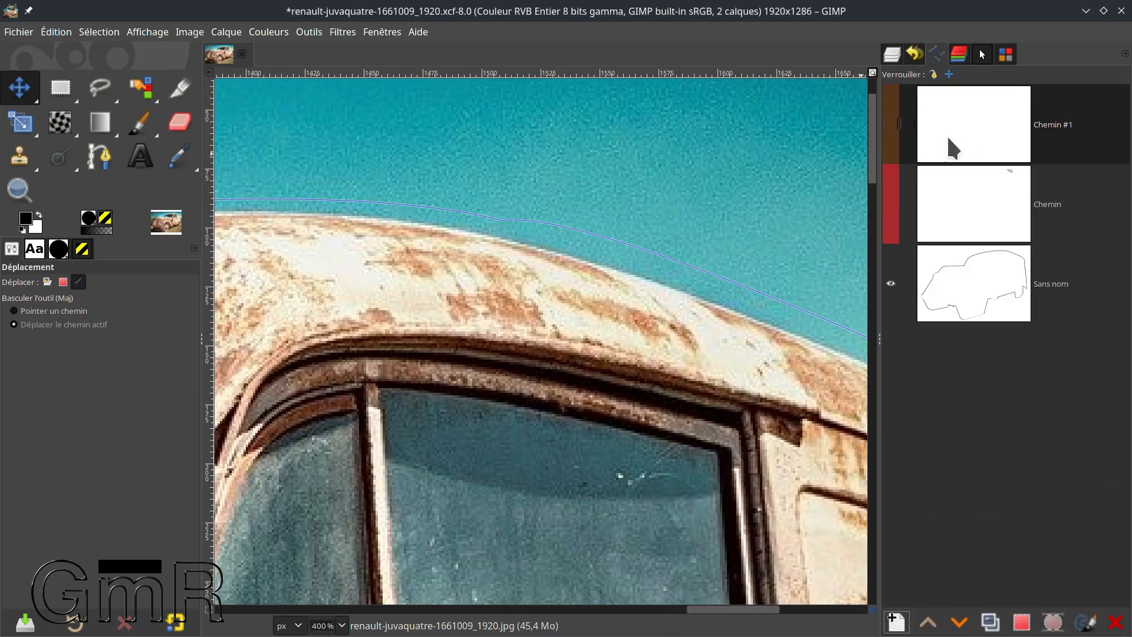
# Send the brown-marked path to the bottom of the stack and back to the top, and lower and raise it by one position
pyautogui.keyDown('shift'); pyautogui.click(961, 625); pyautogui.keyUp('shift')
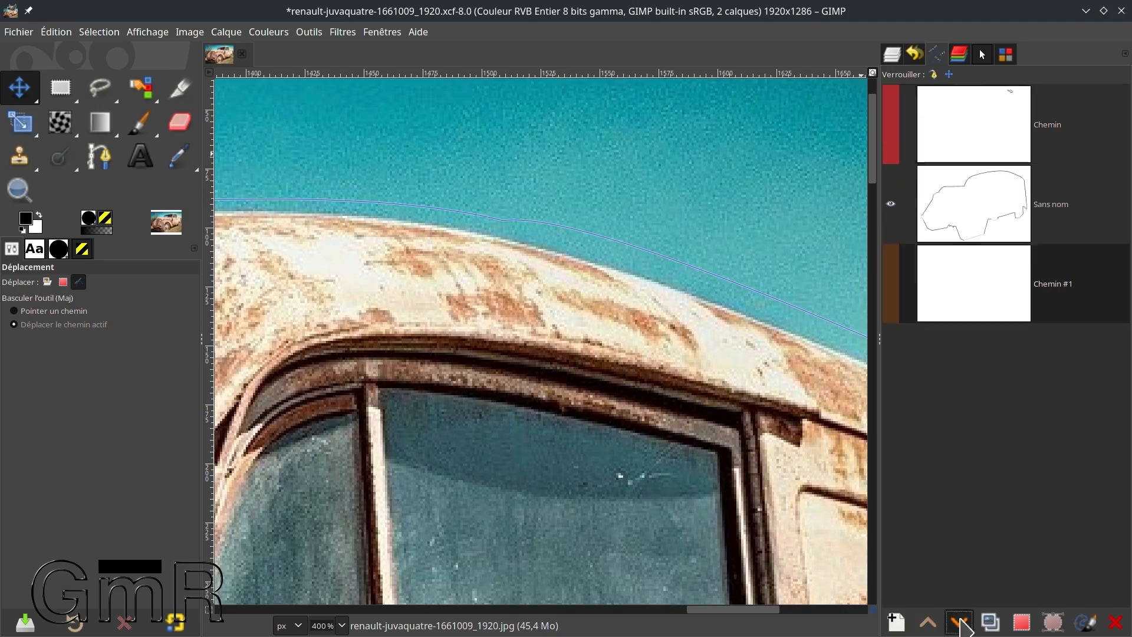
pyautogui.keyDown('shift'); pyautogui.click(929, 622); pyautogui.keyUp('shift')
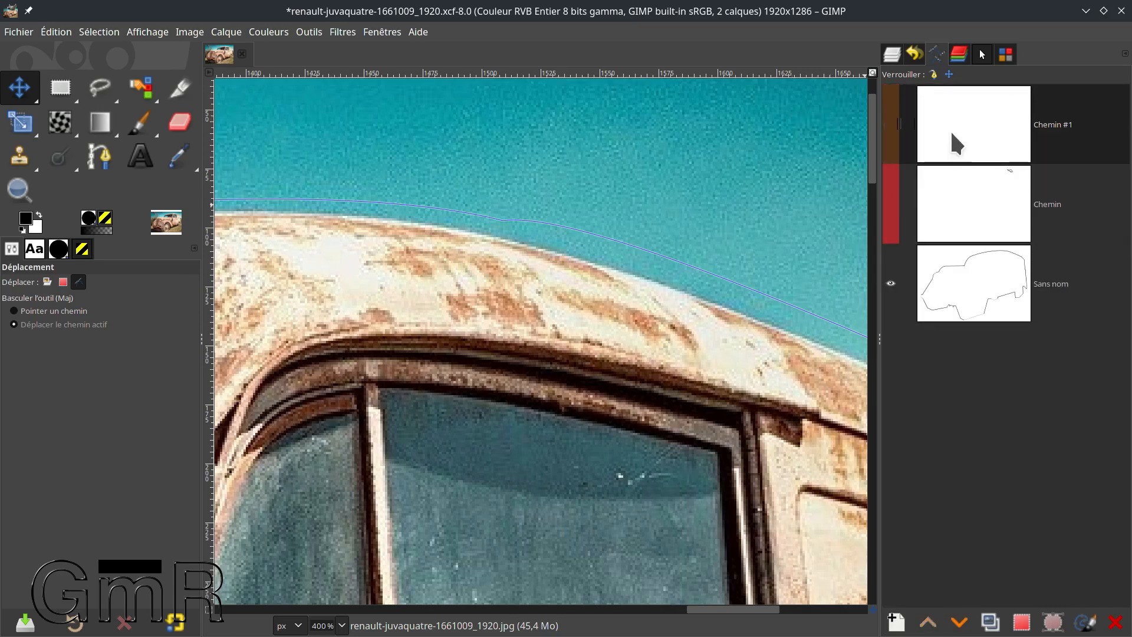
pyautogui.click(960, 624)
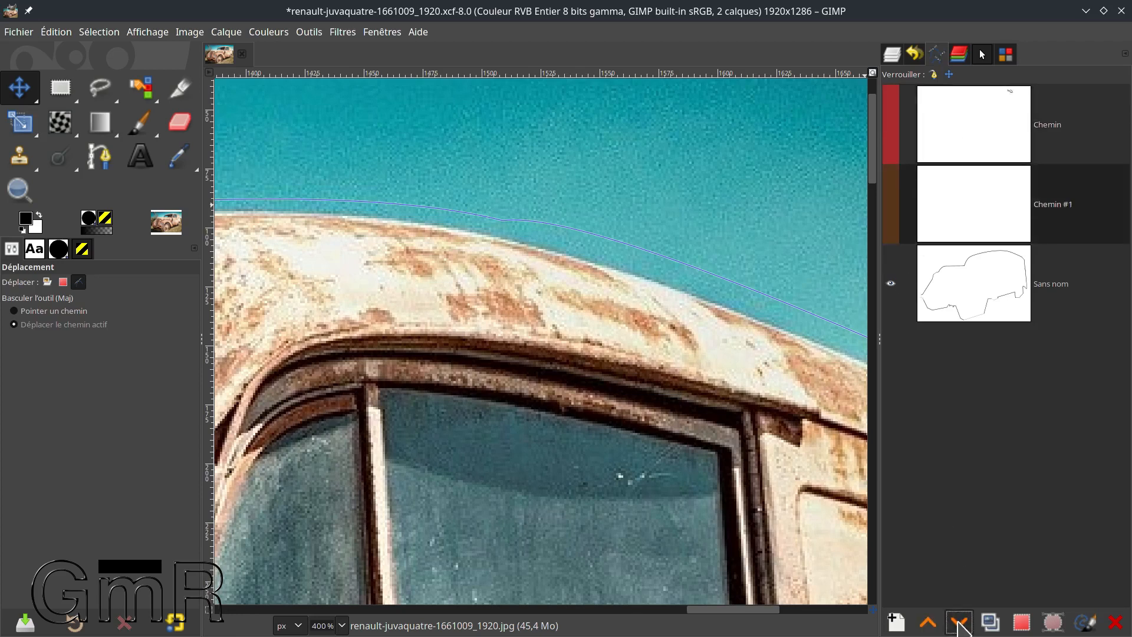
pyautogui.click(928, 623)
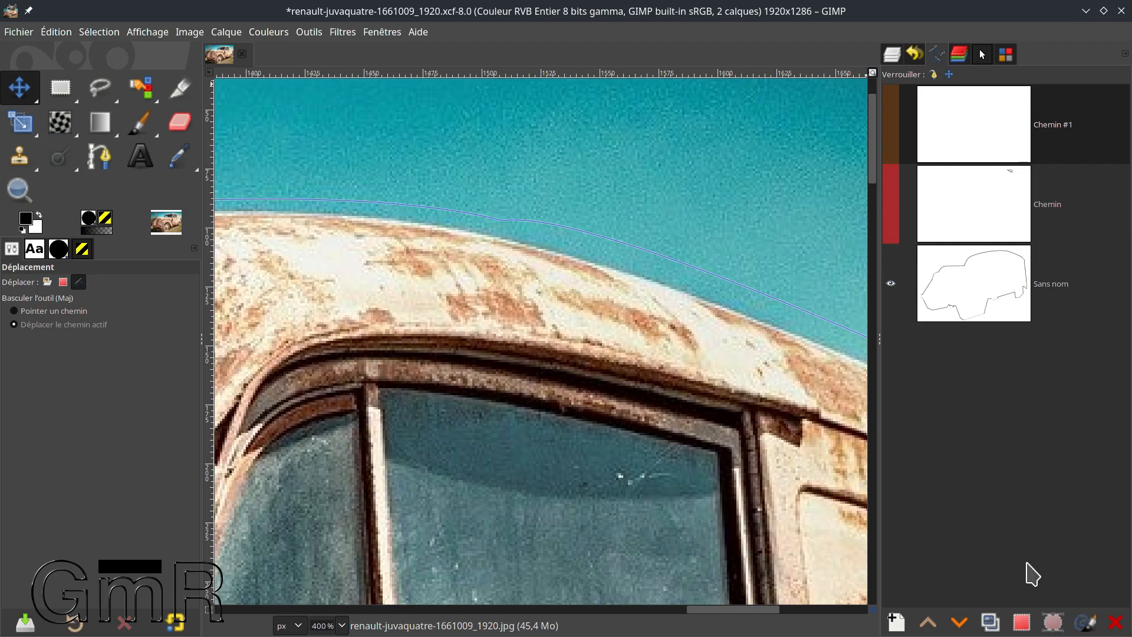
# Delete the brown-marked path and the red-marked Chemin path, keeping only the van's path
pyautogui.click(1113, 621)
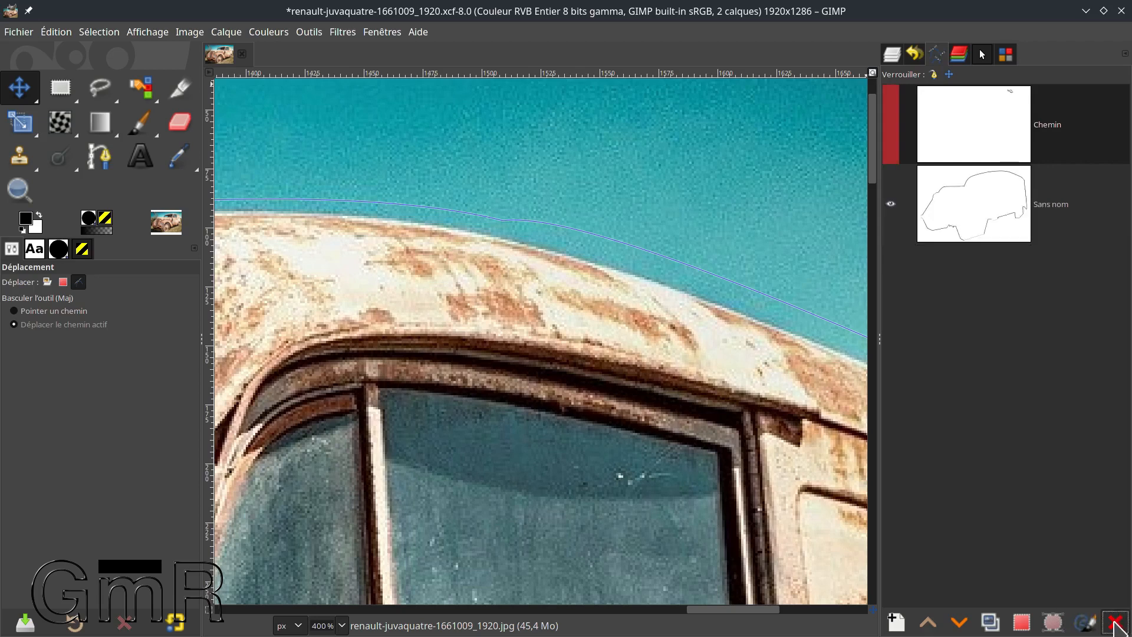
pyautogui.click(1114, 621)
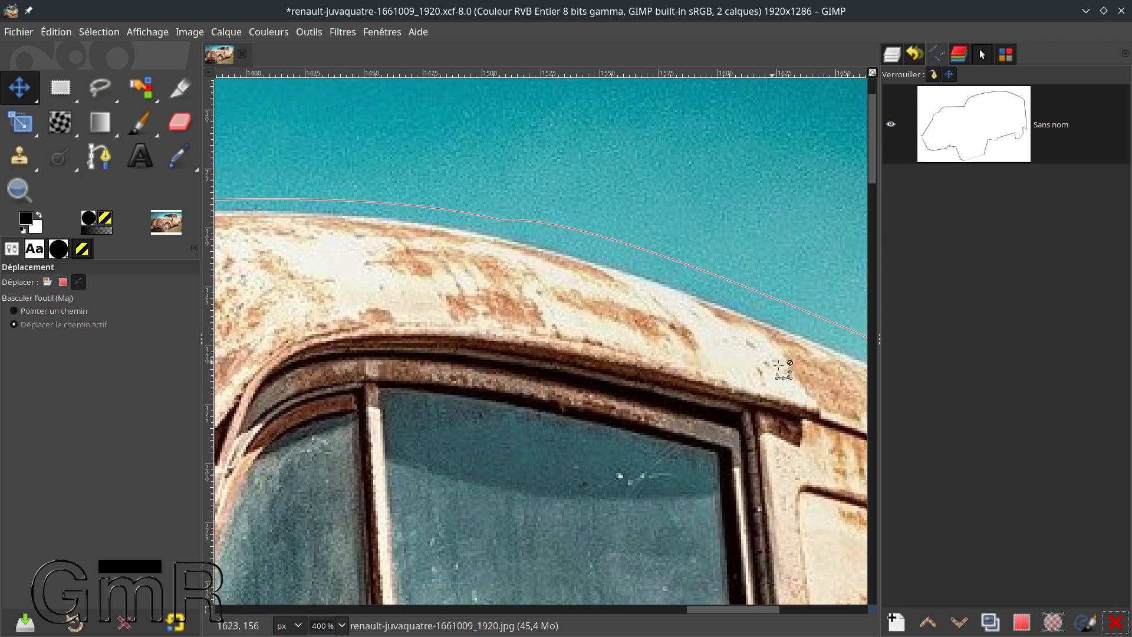
pyautogui.click(794, 517)
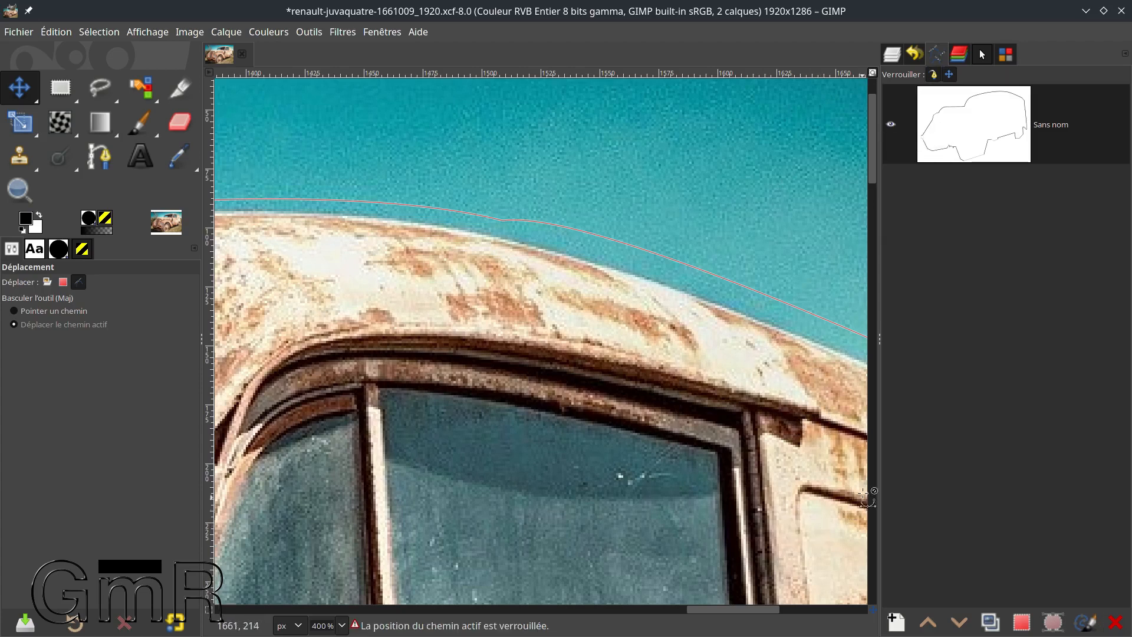
# Duplicate the van's path and create a selection from the copy
pyautogui.click(990, 622)
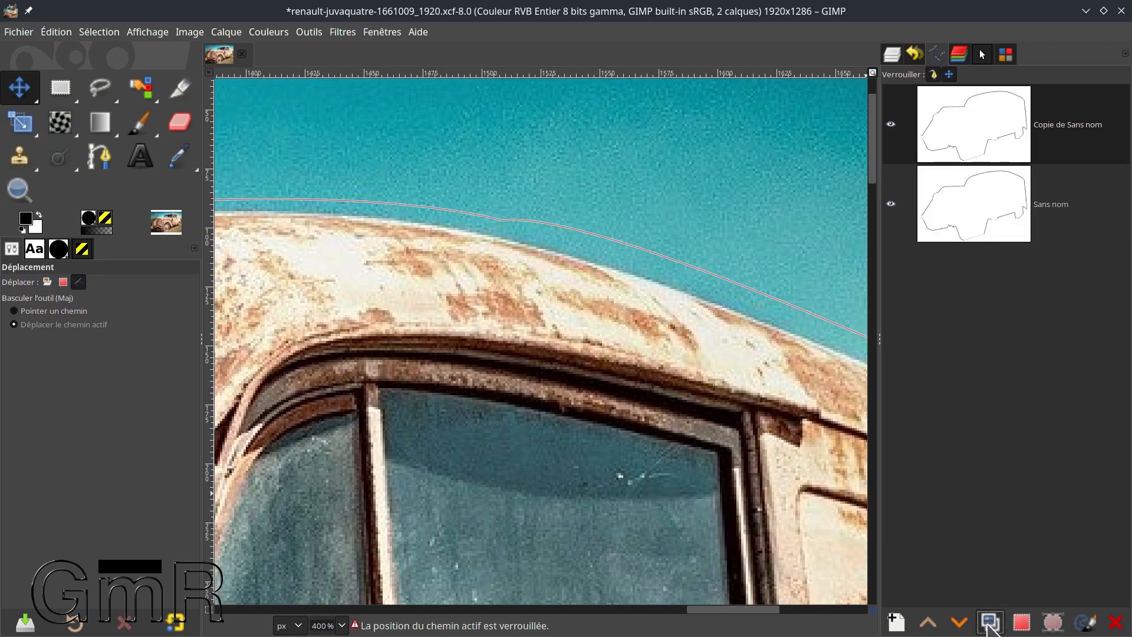
pyautogui.click(1022, 623)
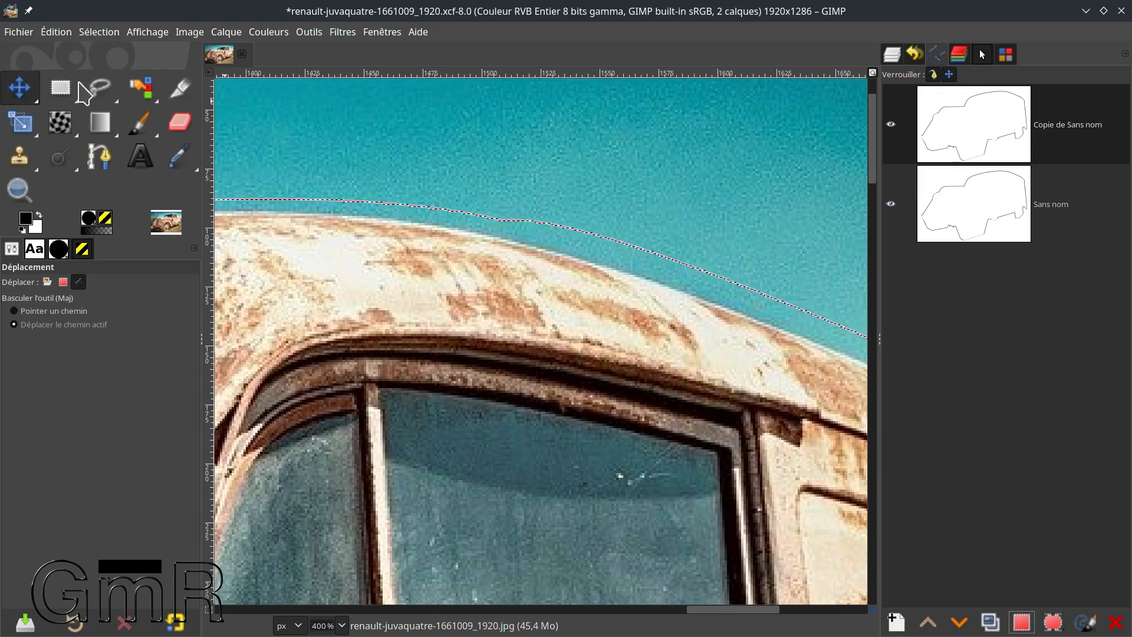
# Clear the current selection and recreate it from the copied path
pyautogui.click(104, 32)
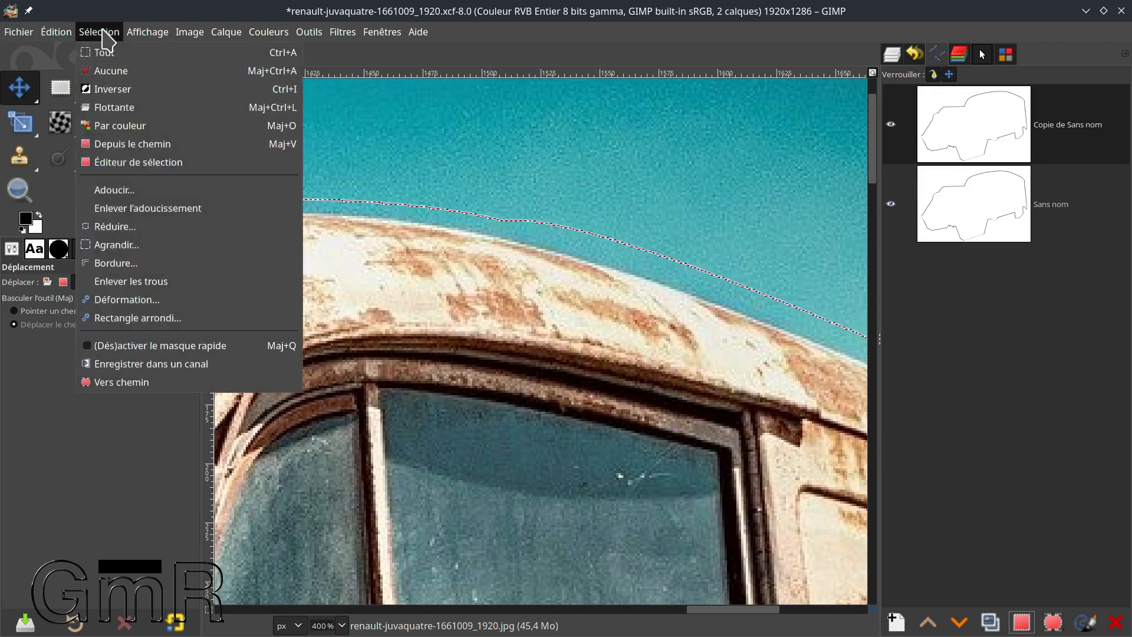
pyautogui.click(111, 71)
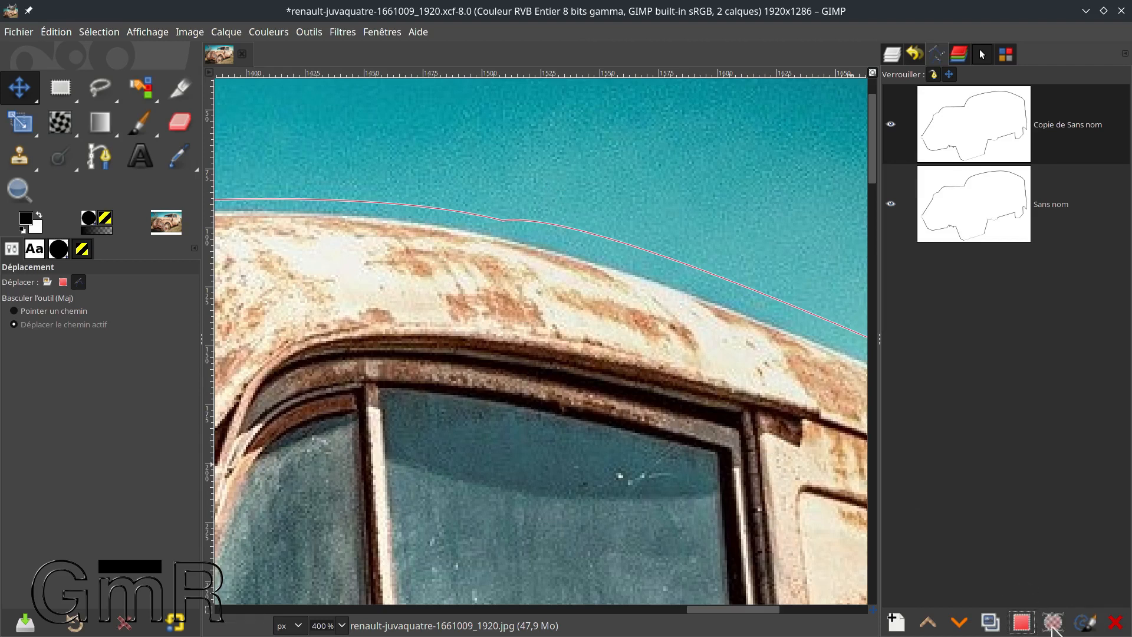
pyautogui.click(1031, 622)
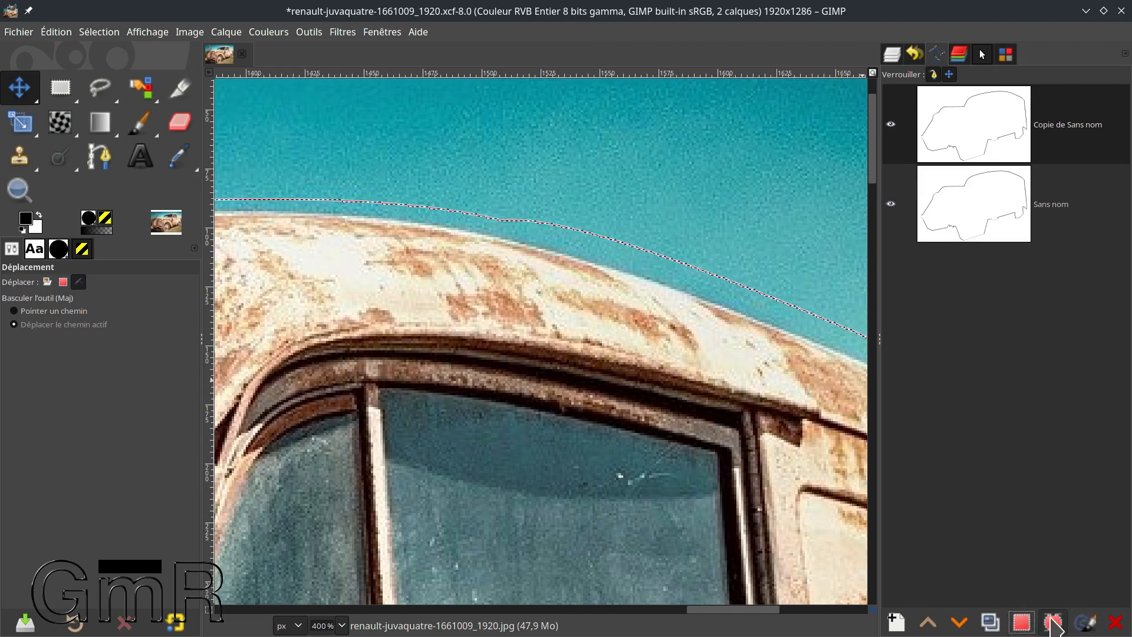
# Add a small freehand area in the sky above the van's roof to the selection, and convert the selection to a path
pyautogui.click(99, 87)
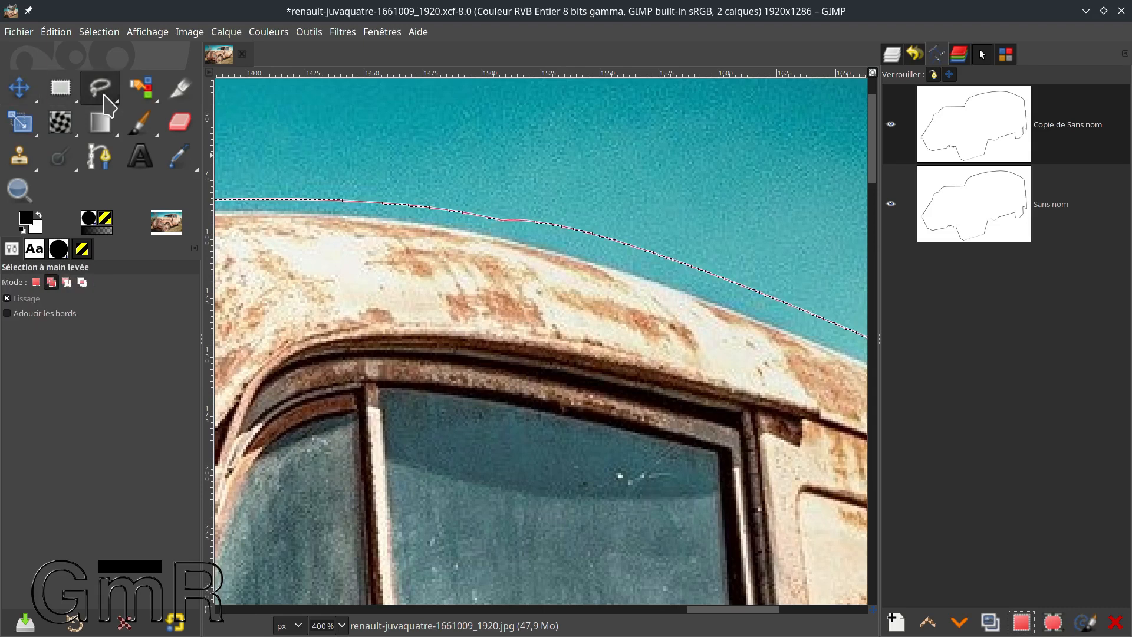
pyautogui.moveTo(553, 129); pyautogui.dragTo(589, 202)
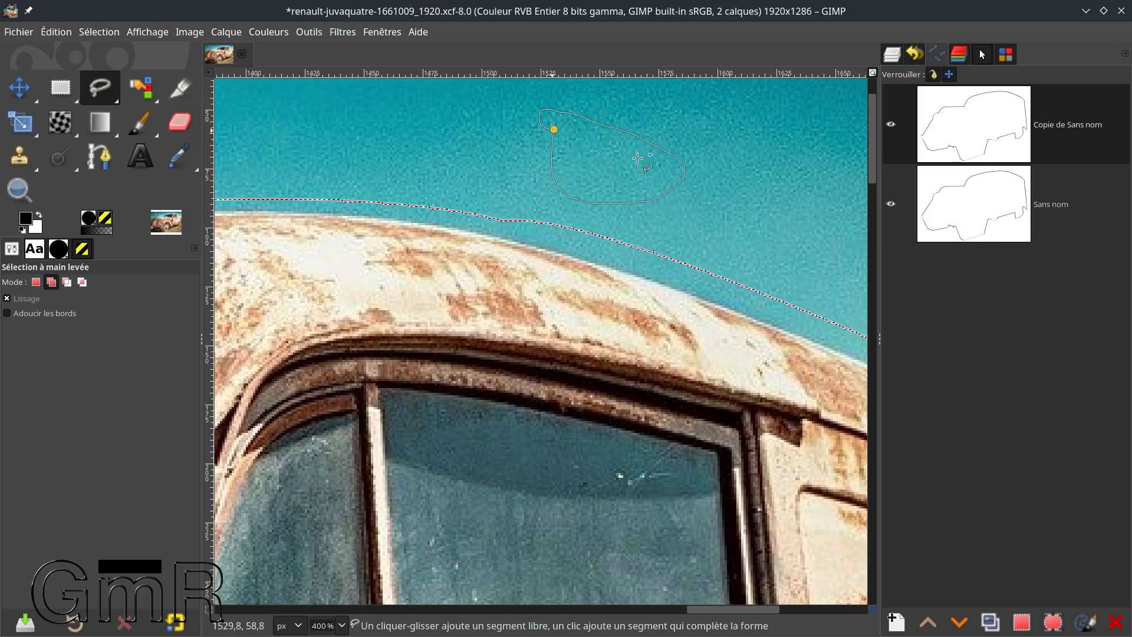
pyautogui.press('Return')
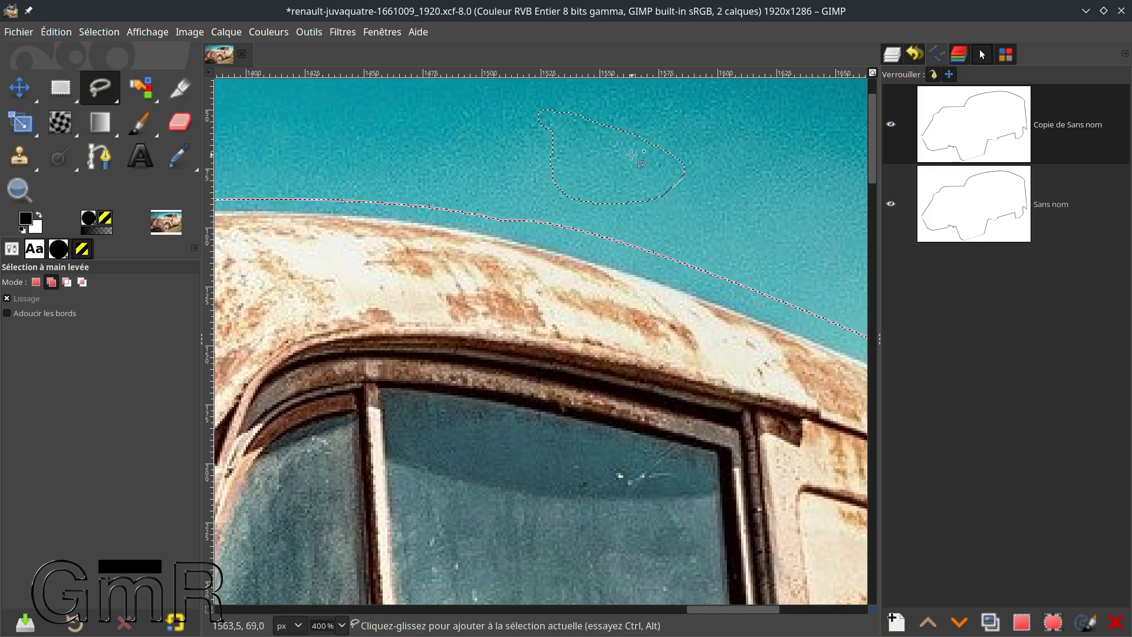
pyautogui.click(1052, 620)
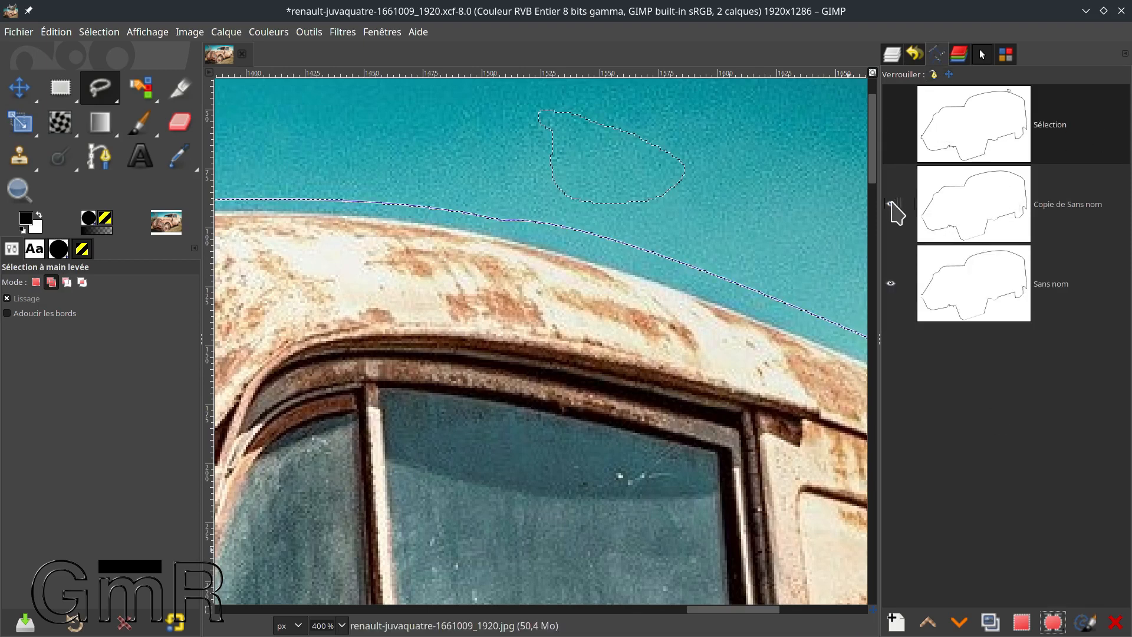
# Delete the "Copie de Sans nom" path and clear the selection
pyautogui.click(996, 203)
pyautogui.click(1116, 621)
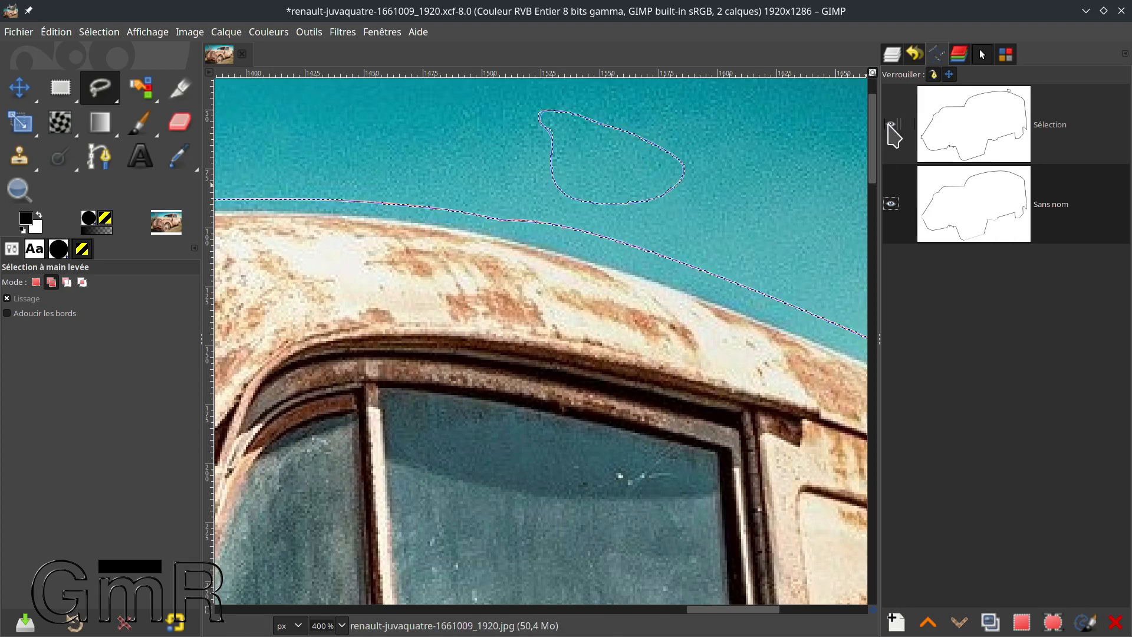
pyautogui.click(109, 33)
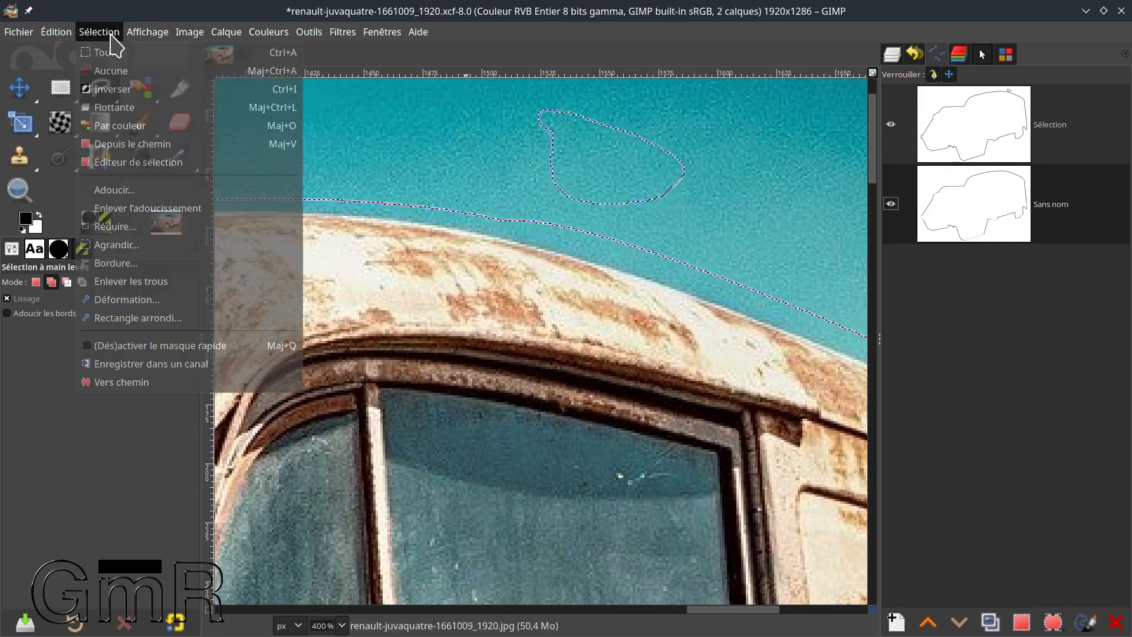
pyautogui.click(111, 71)
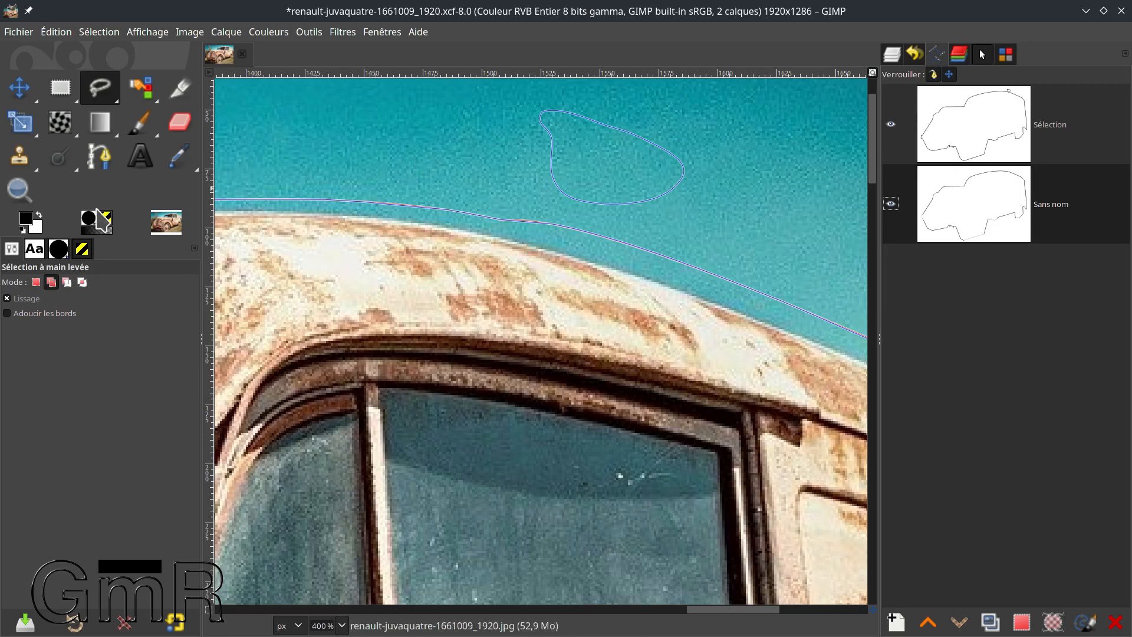
# Activate the Paths tool in the Tracer editing mode and hide the Sélection path
pyautogui.click(99, 157)
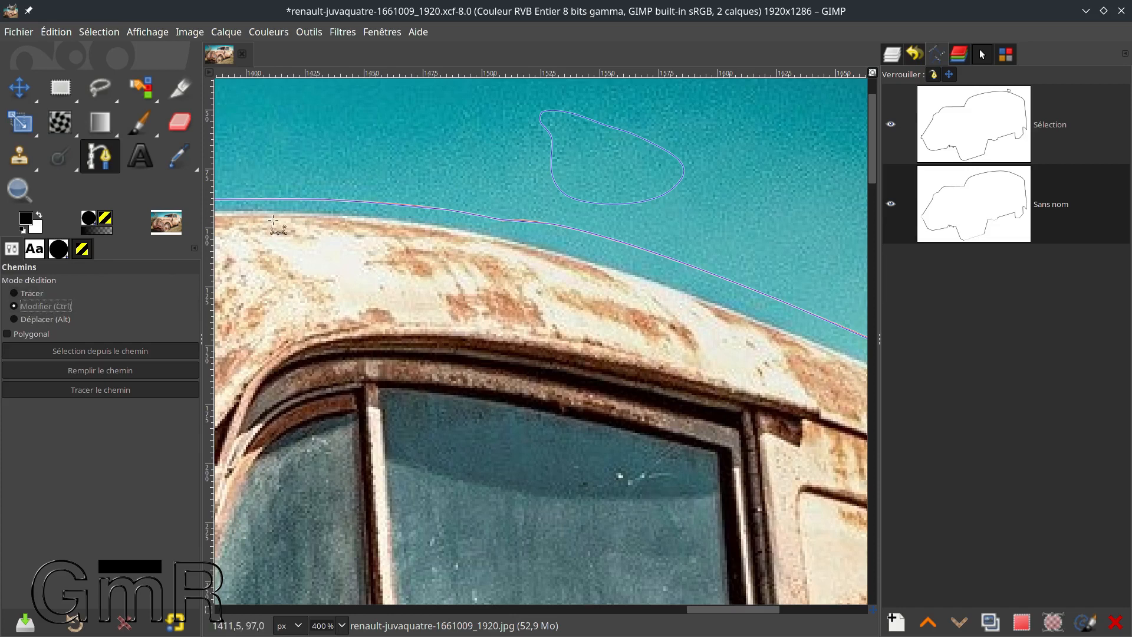
pyautogui.click(17, 294)
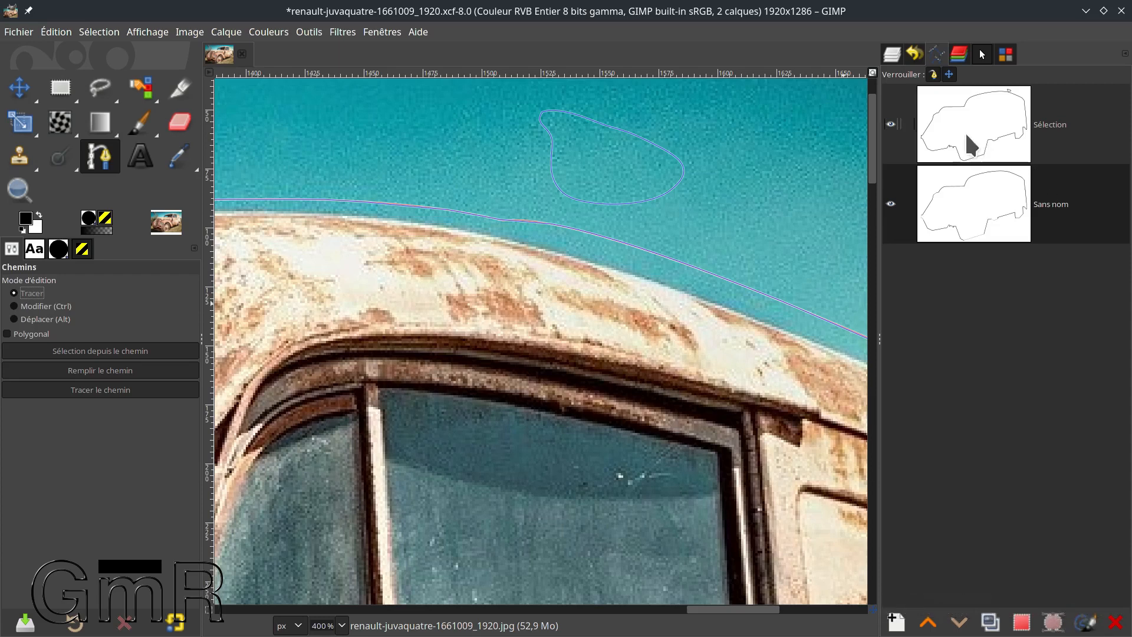
pyautogui.click(891, 128)
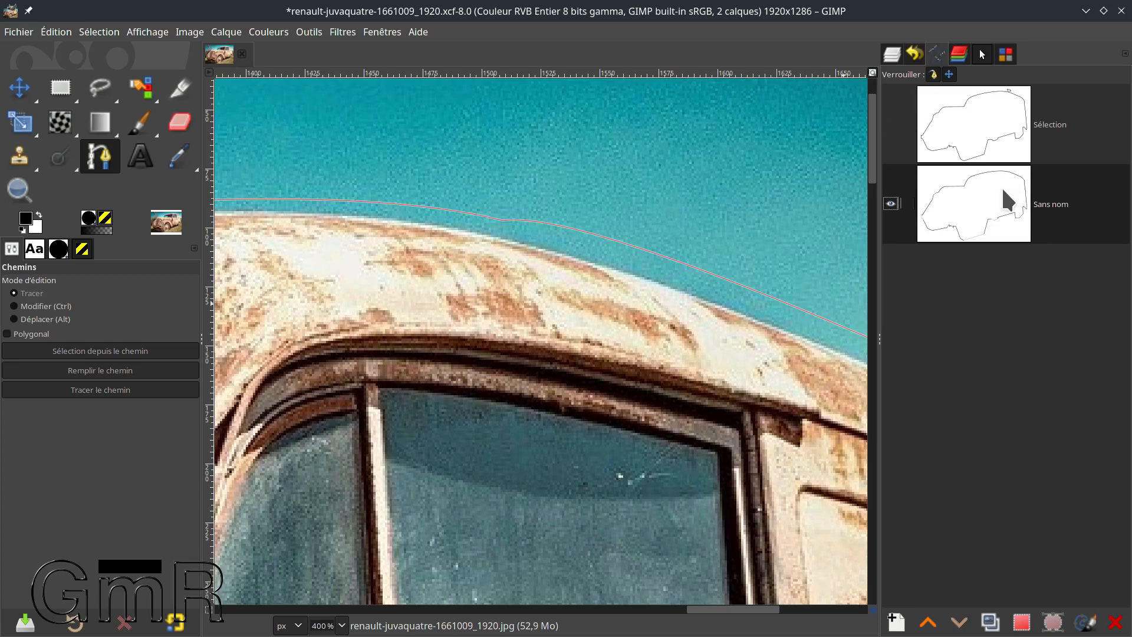
# Inspect the stroke options for the Sans nom path and close them without stroking it
pyautogui.click(975, 196)
pyautogui.click(1086, 627)
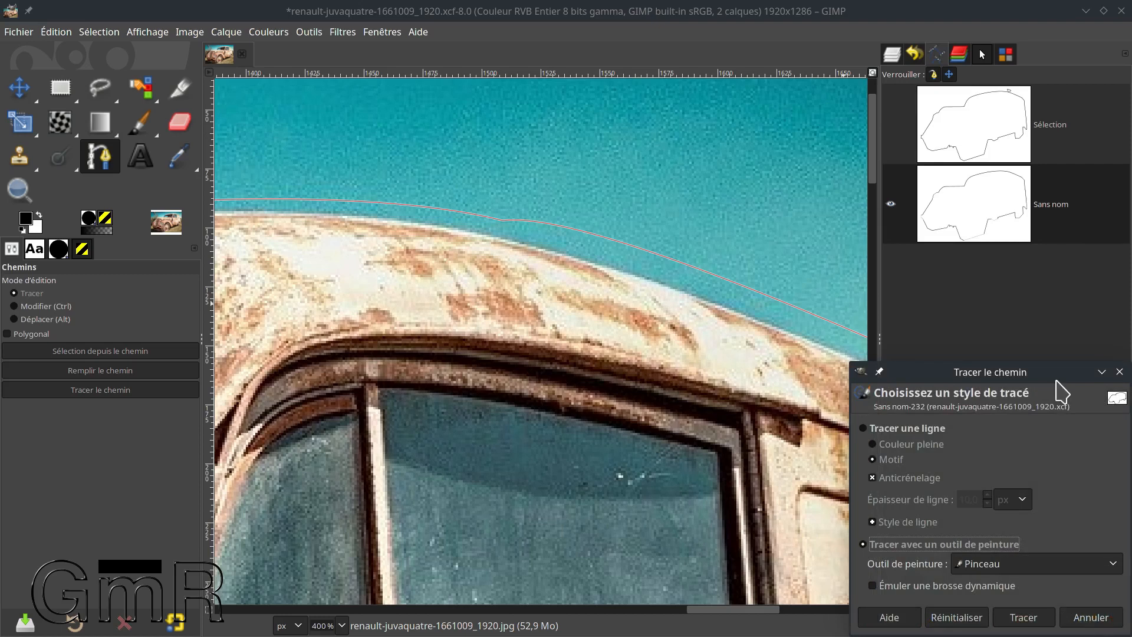
pyautogui.moveTo(1044, 367); pyautogui.dragTo(617, 152)
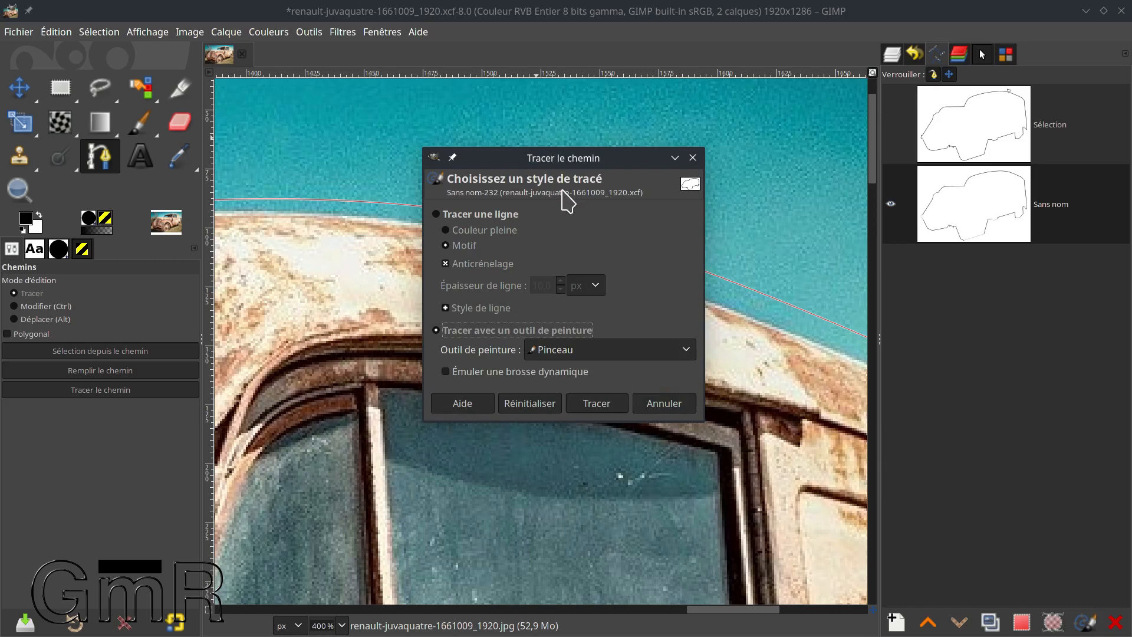
pyautogui.click(692, 157)
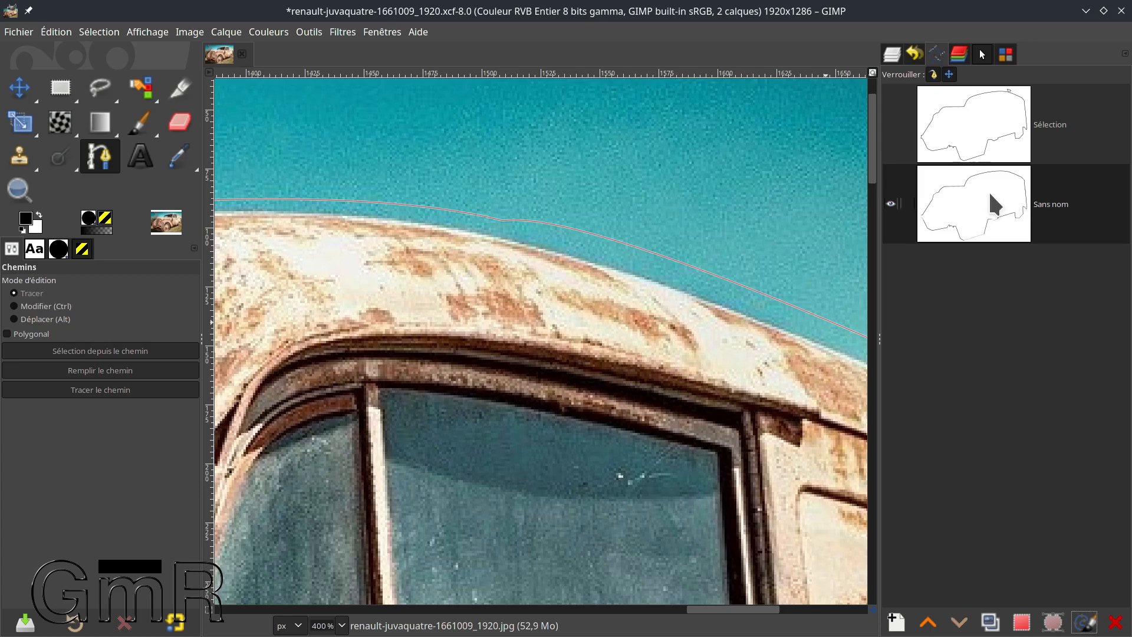
# Review the Sans nom path's attributes and its available path commands without changing anything
pyautogui.rightClick(957, 194)
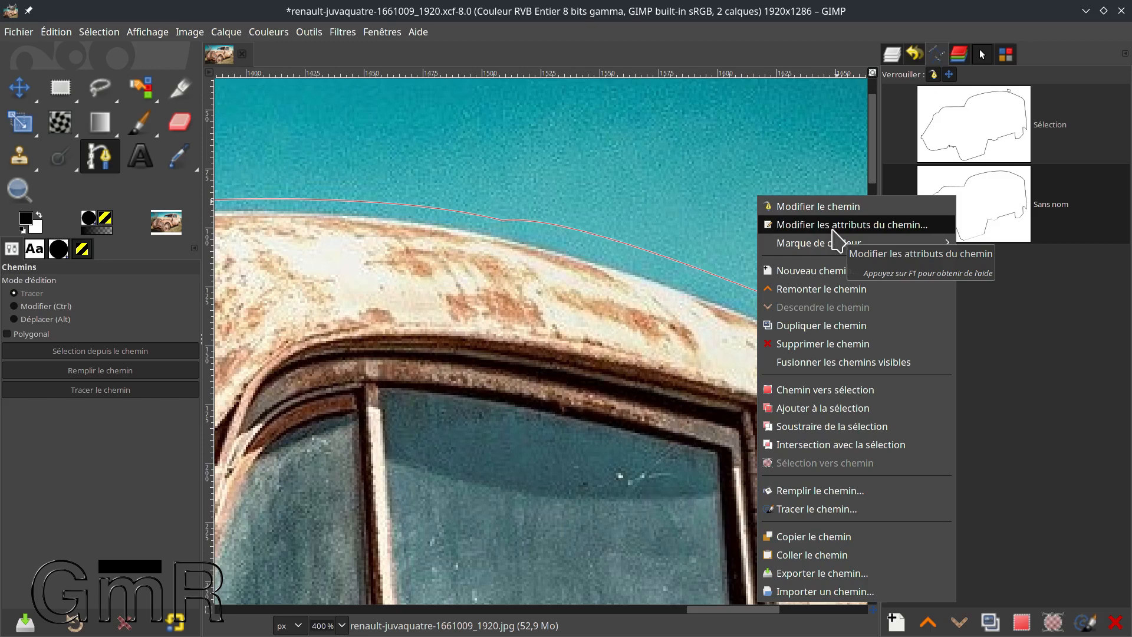
pyautogui.click(894, 235)
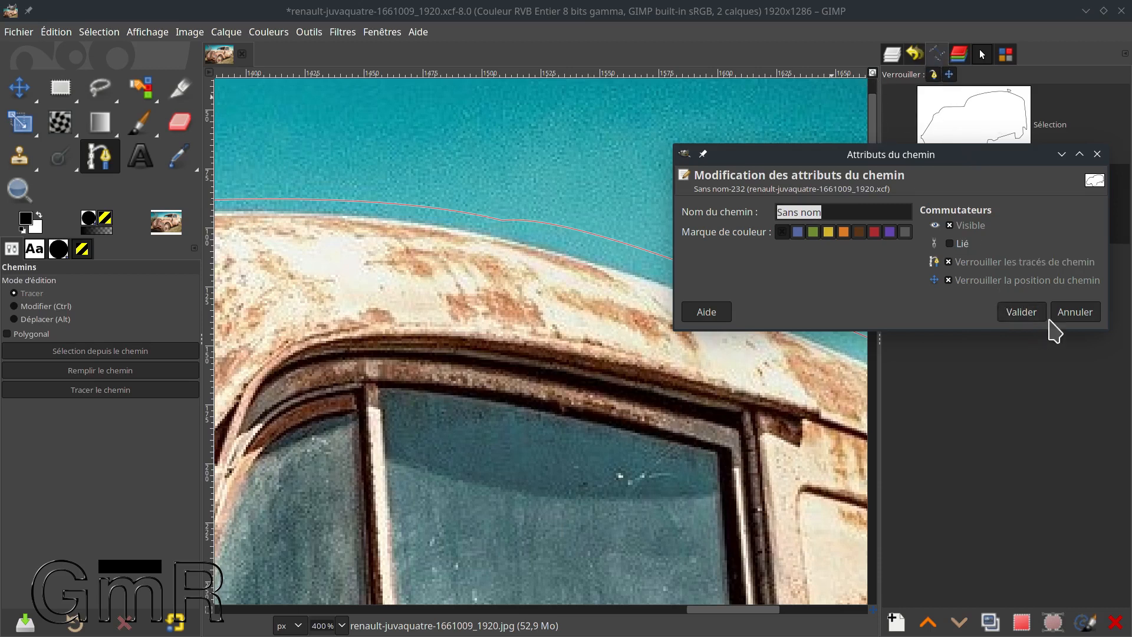
pyautogui.click(1078, 314)
pyautogui.rightClick(954, 200)
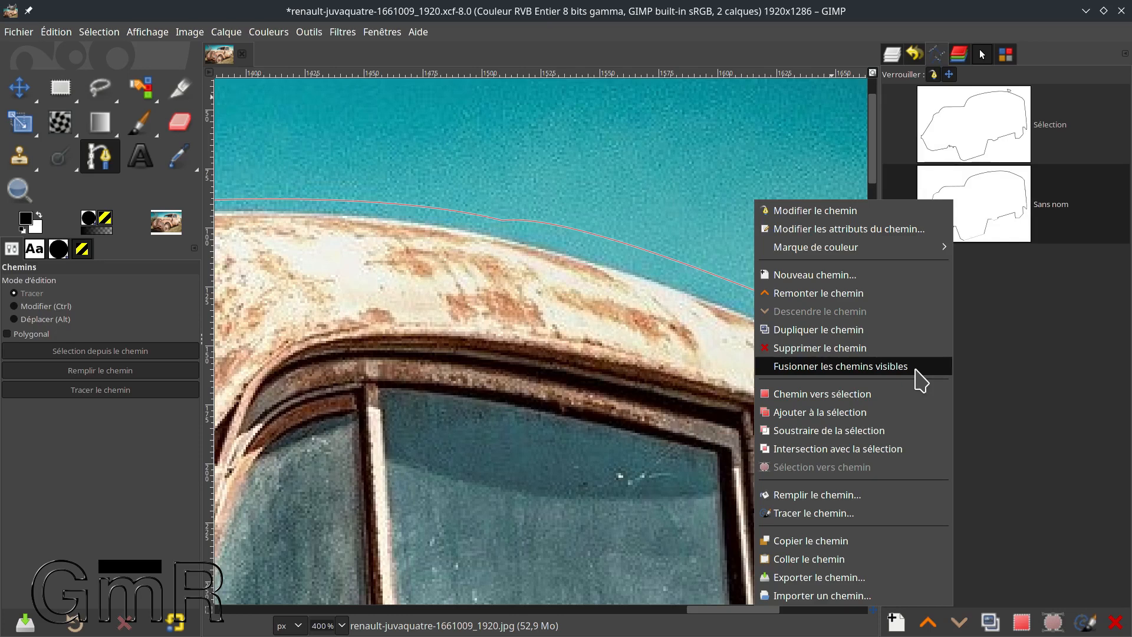
pyautogui.click(1005, 179)
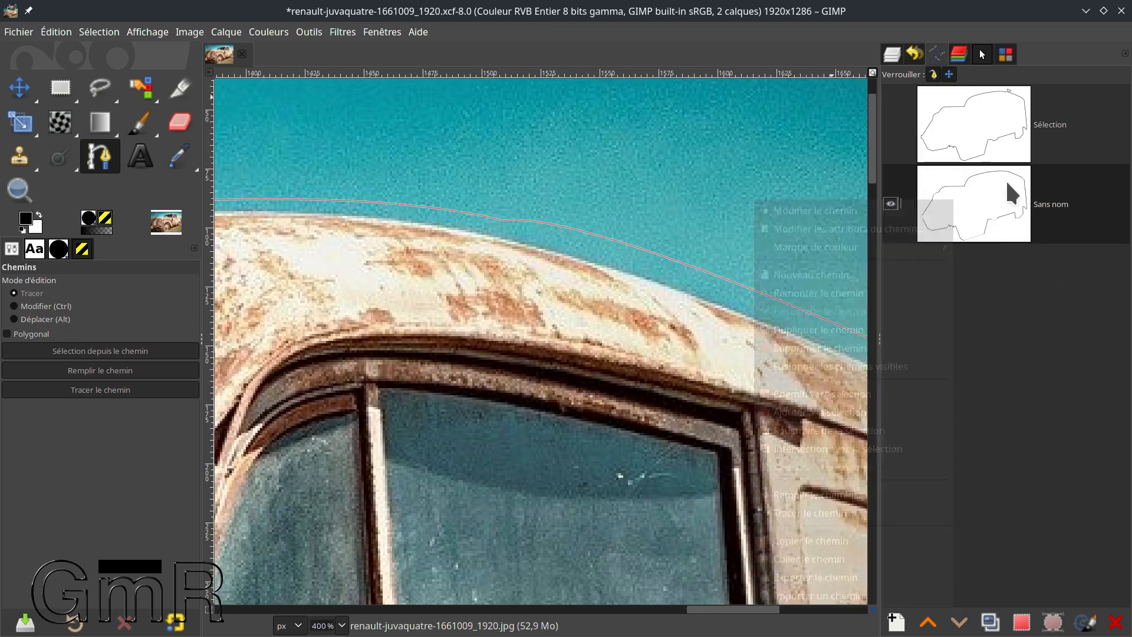
# Delete the Sélection path, keeping only Sans nom
pyautogui.click(974, 125)
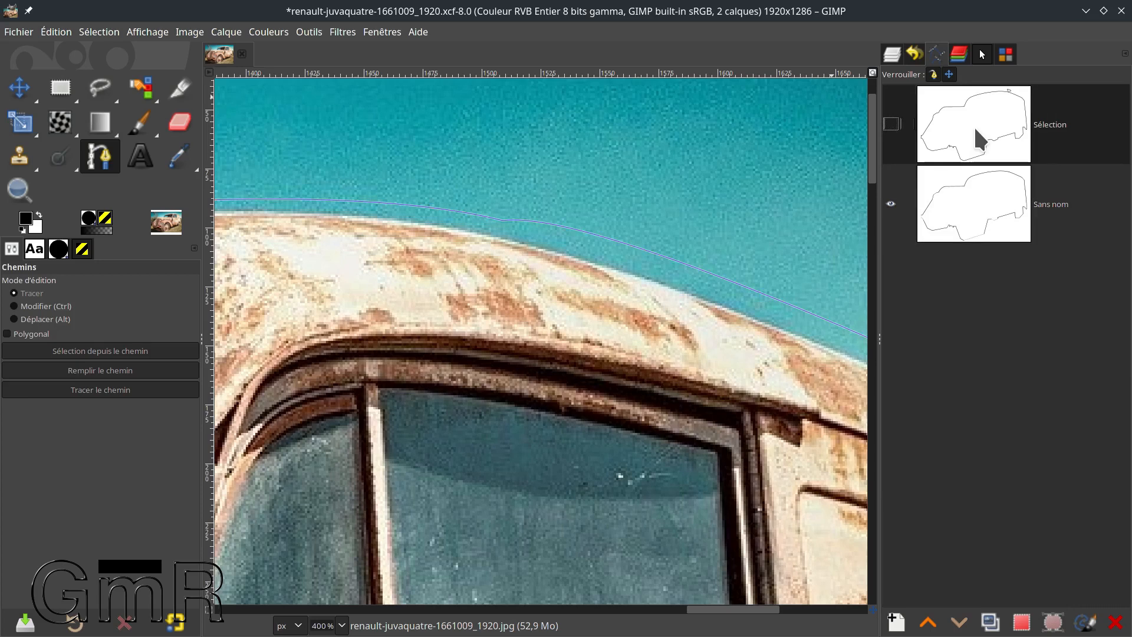
pyautogui.click(1115, 622)
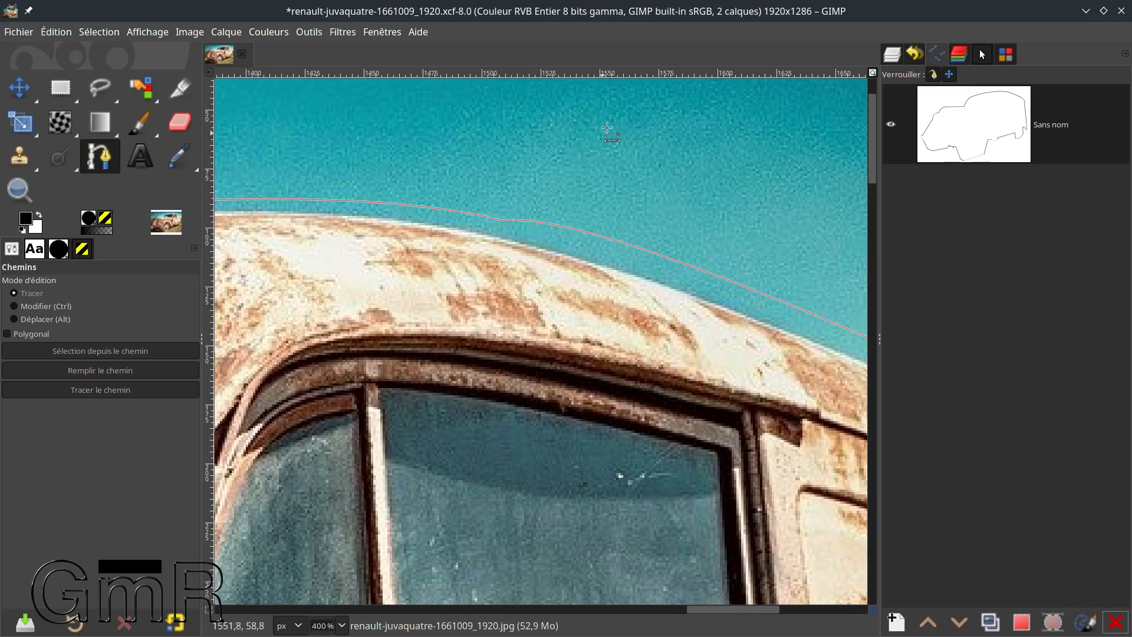
# Draw a small closed shape as a new path in the sky above the van's roof, joining its last node to the end point
pyautogui.moveTo(610, 143); pyautogui.dragTo(725, 184)
pyautogui.click(682, 119)
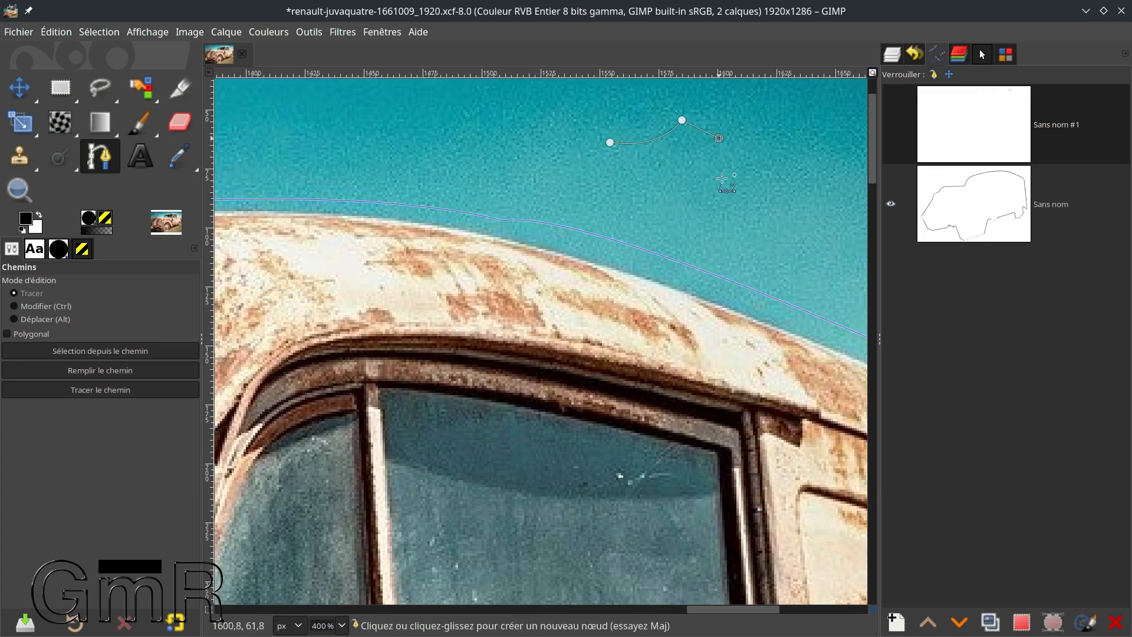
pyautogui.click(713, 215)
pyautogui.keyDown('ctrl'); pyautogui.click(610, 143); pyautogui.keyUp('ctrl')
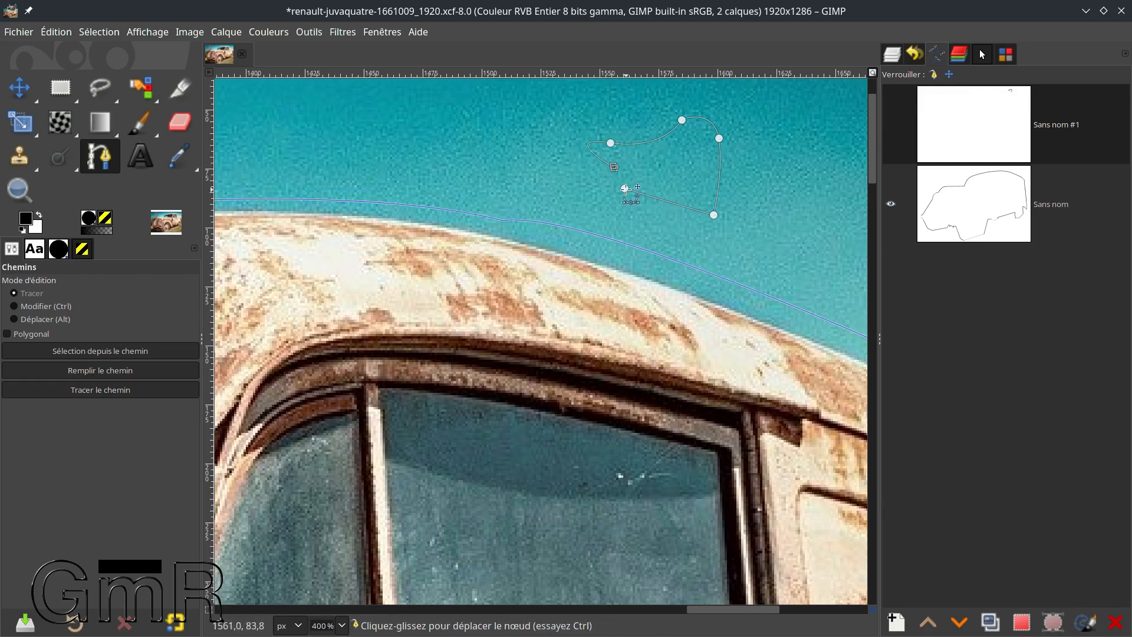
pyautogui.press('ctrl')
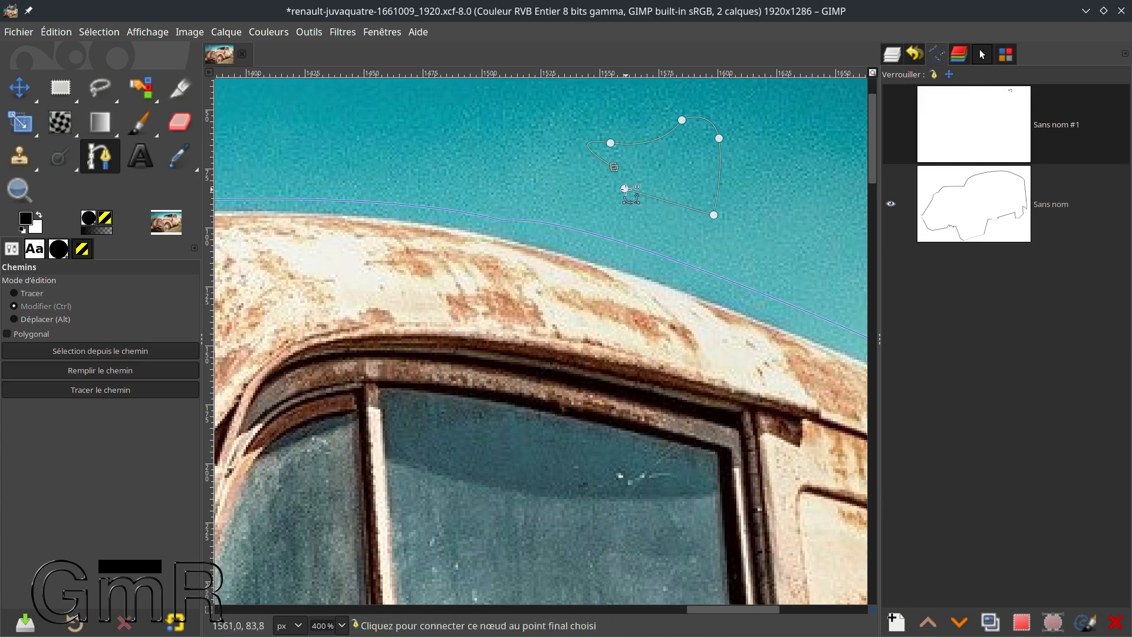
pyautogui.keyDown('ctrl'); pyautogui.click(624, 189); pyautogui.keyUp('ctrl')
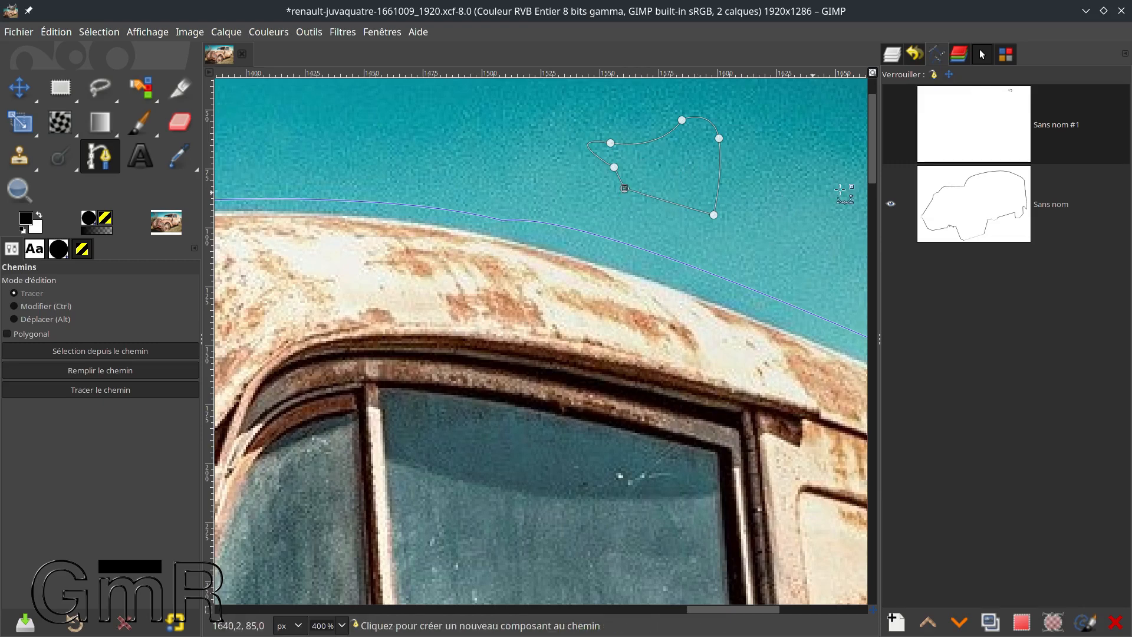
# Make the newly drawn path visible and merge it with the van's path by merging the visible paths
pyautogui.click(1050, 126)
pyautogui.click(897, 125)
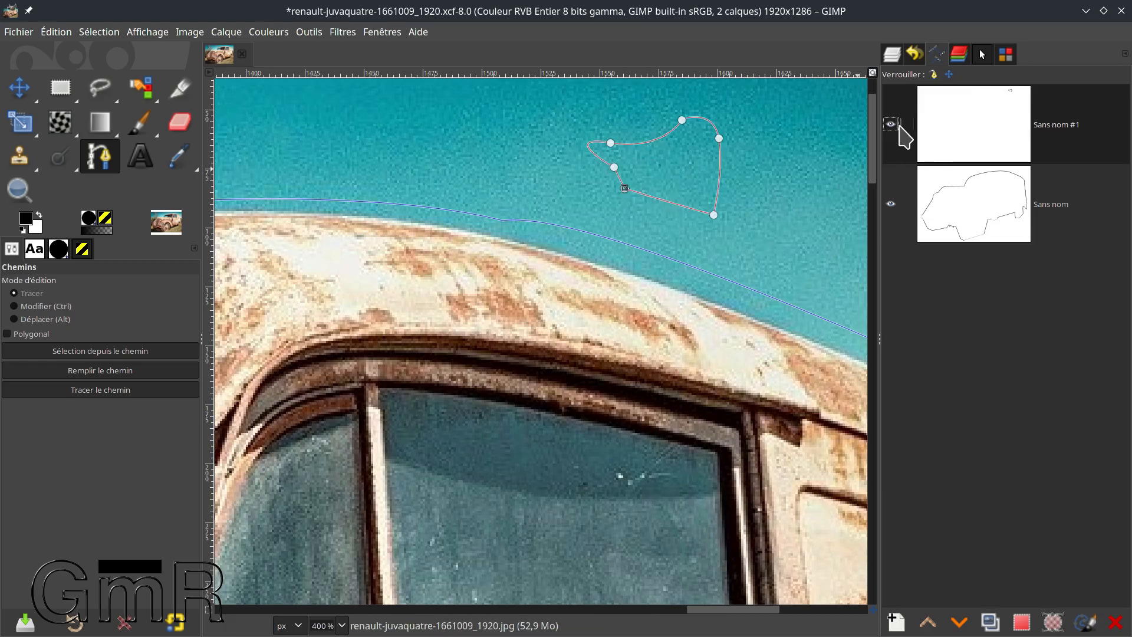
pyautogui.click(893, 203)
pyautogui.rightClick(944, 140)
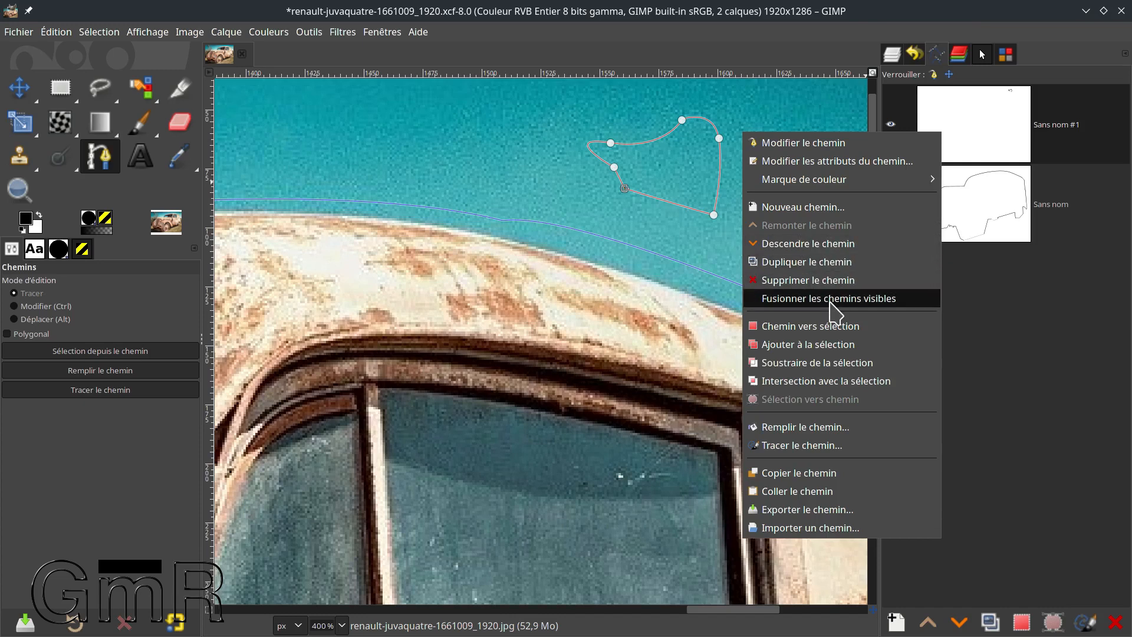
pyautogui.click(796, 304)
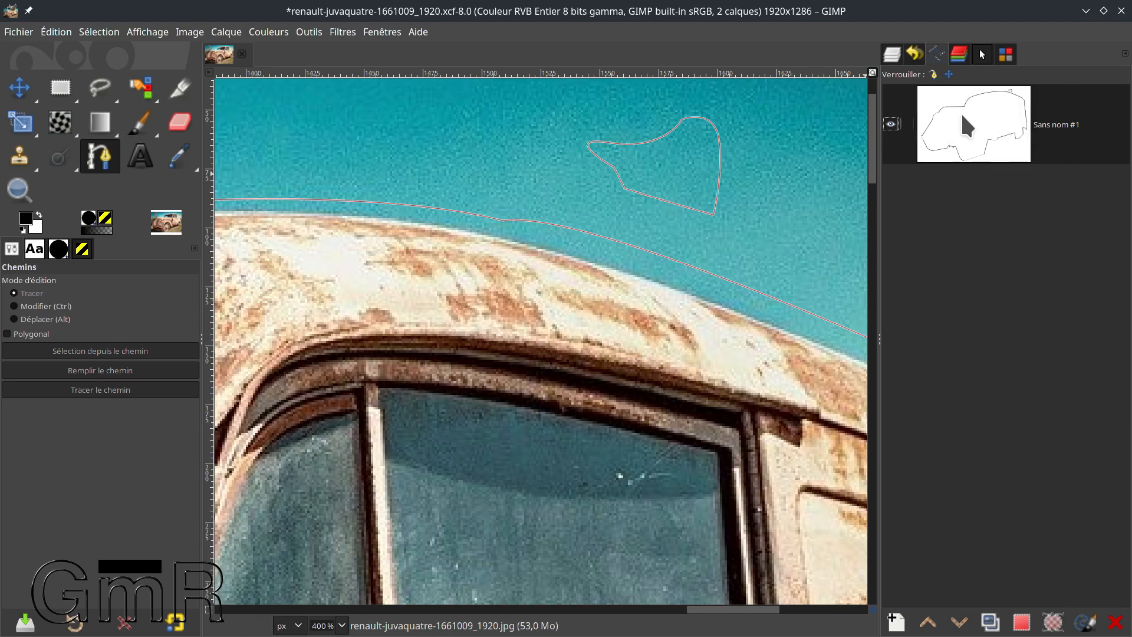
# Create a selection from the merged path and turn on the quick mask to check it around the van
pyautogui.click(891, 54)
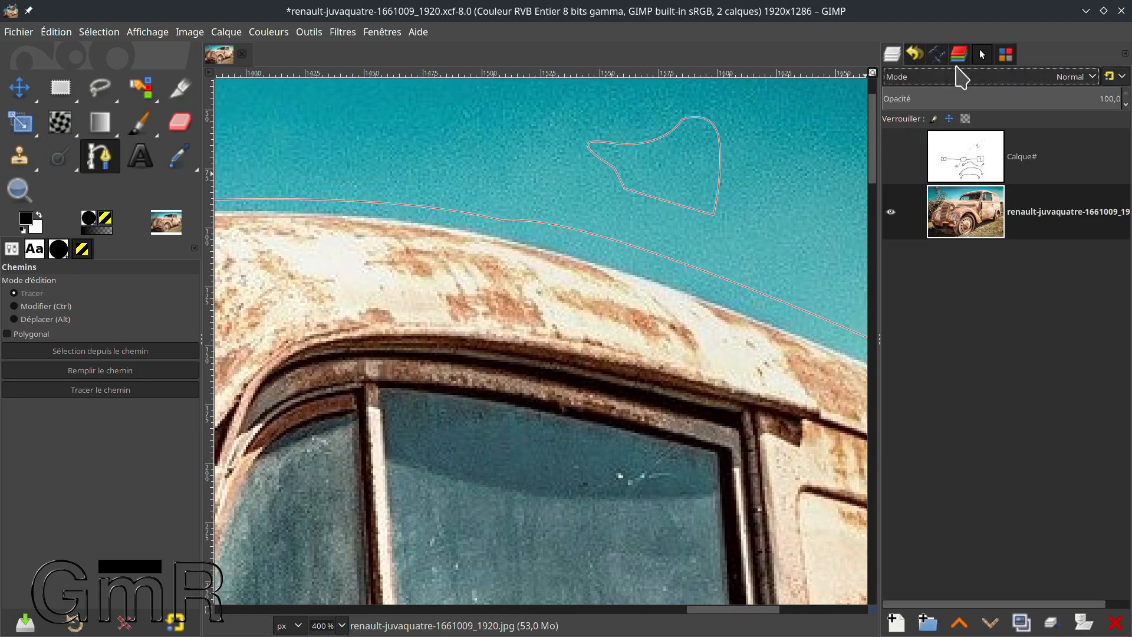
pyautogui.click(939, 58)
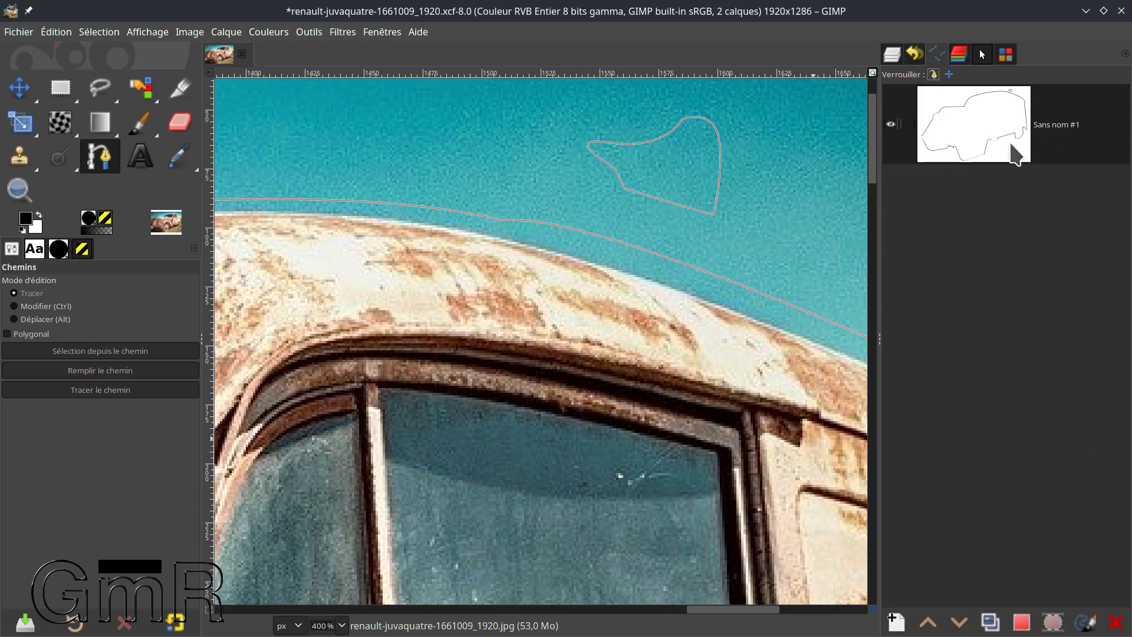
pyautogui.click(1021, 623)
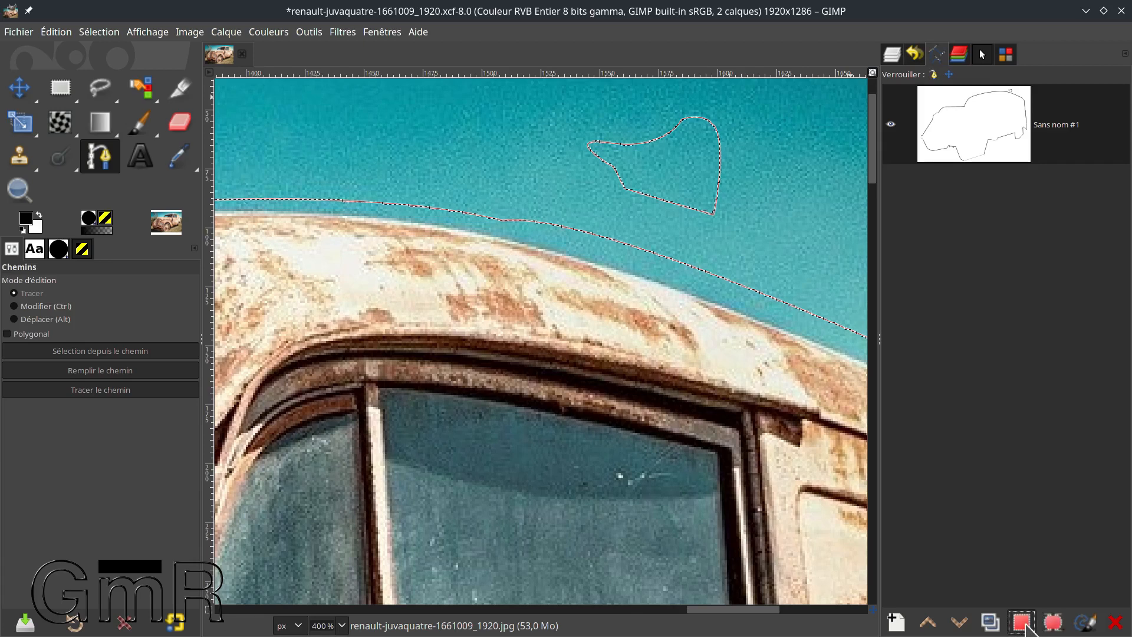
pyautogui.click(209, 610)
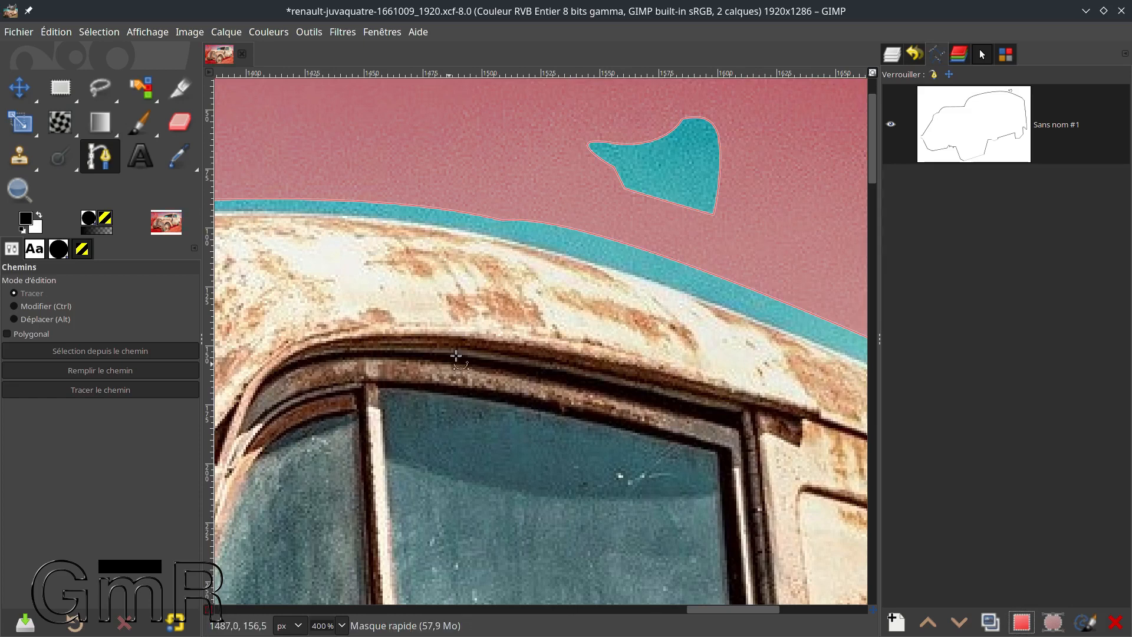
pyautogui.scroll(-5, 476, 342)
pyautogui.scroll(3, 517, 326)
pyautogui.scroll(3, 517, 326)
pyautogui.scroll(-2, 517, 326)
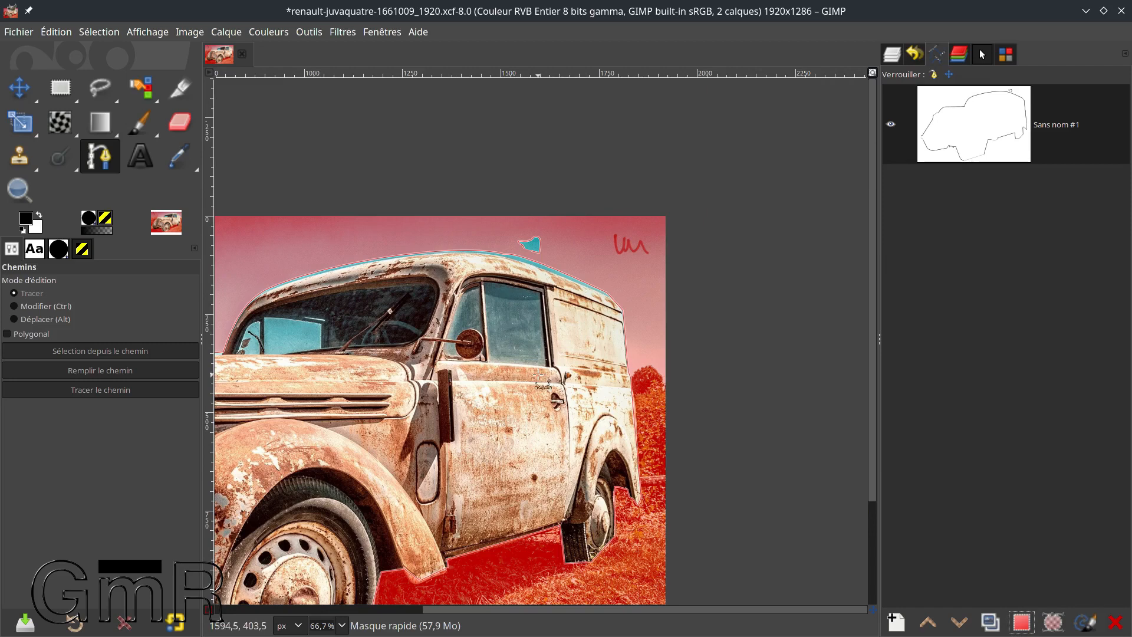
pyautogui.moveTo(533, 379); pyautogui.dragTo(715, 348)
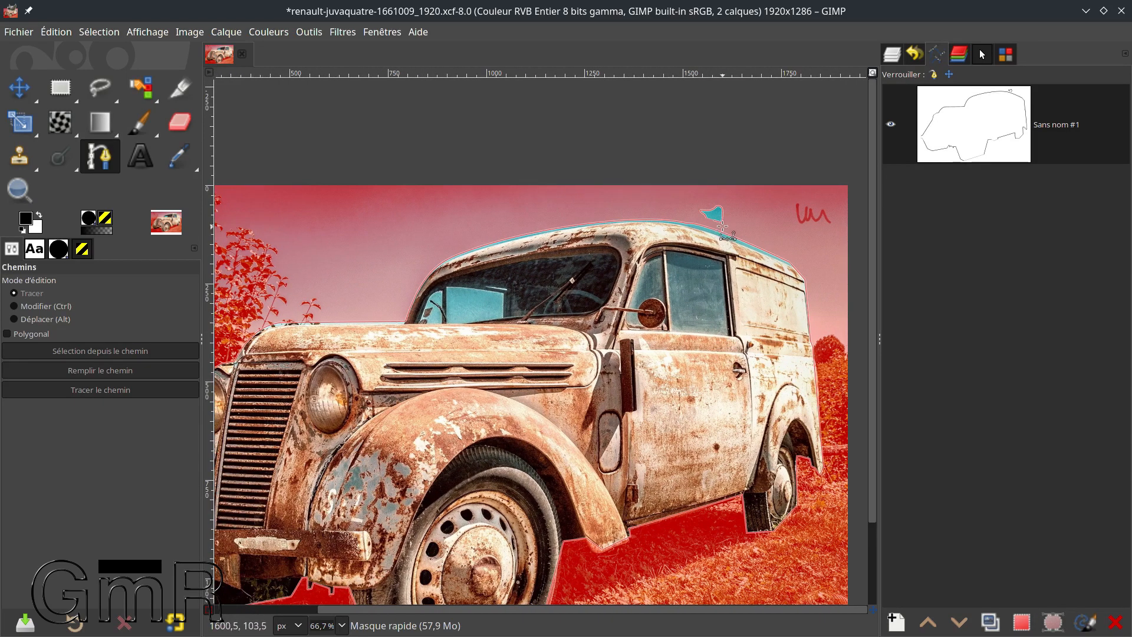
# Check the mask edge along the van's roof up close and turn off the quick mask
pyautogui.keyDown('ctrl'); pyautogui.scroll(4, 721, 229); pyautogui.keyUp('ctrl')
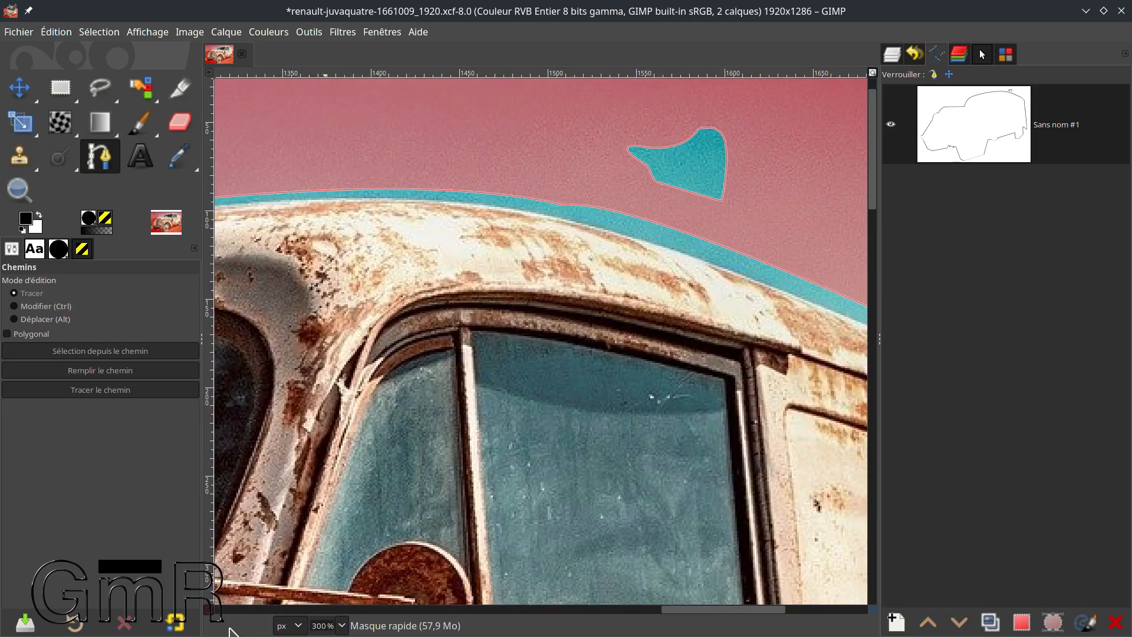
pyautogui.click(211, 611)
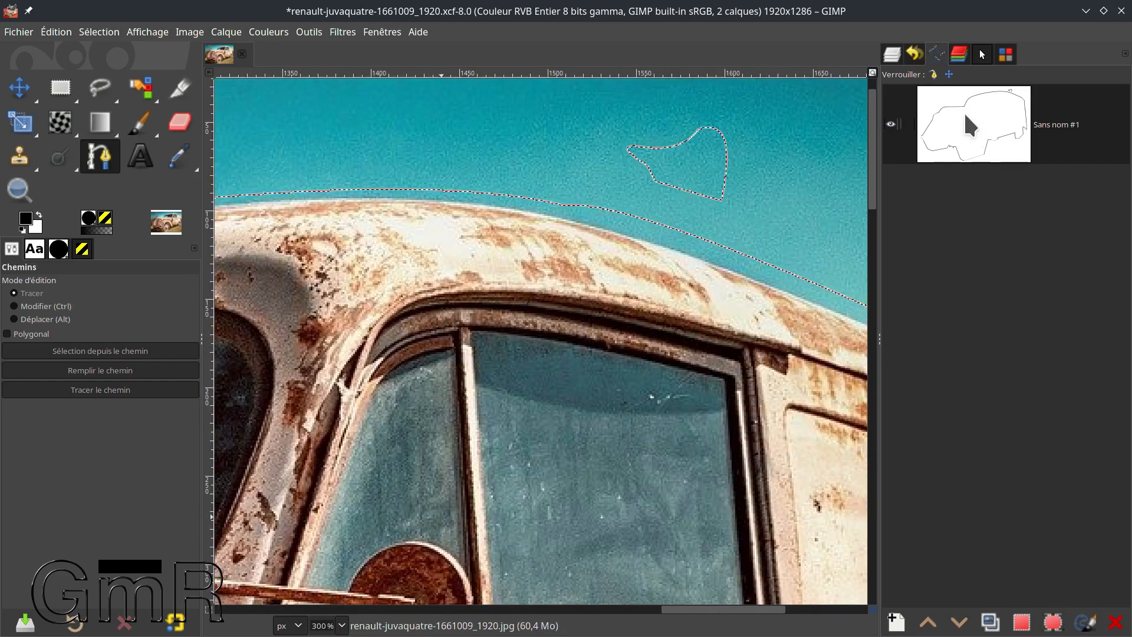
pyautogui.rightClick(967, 125)
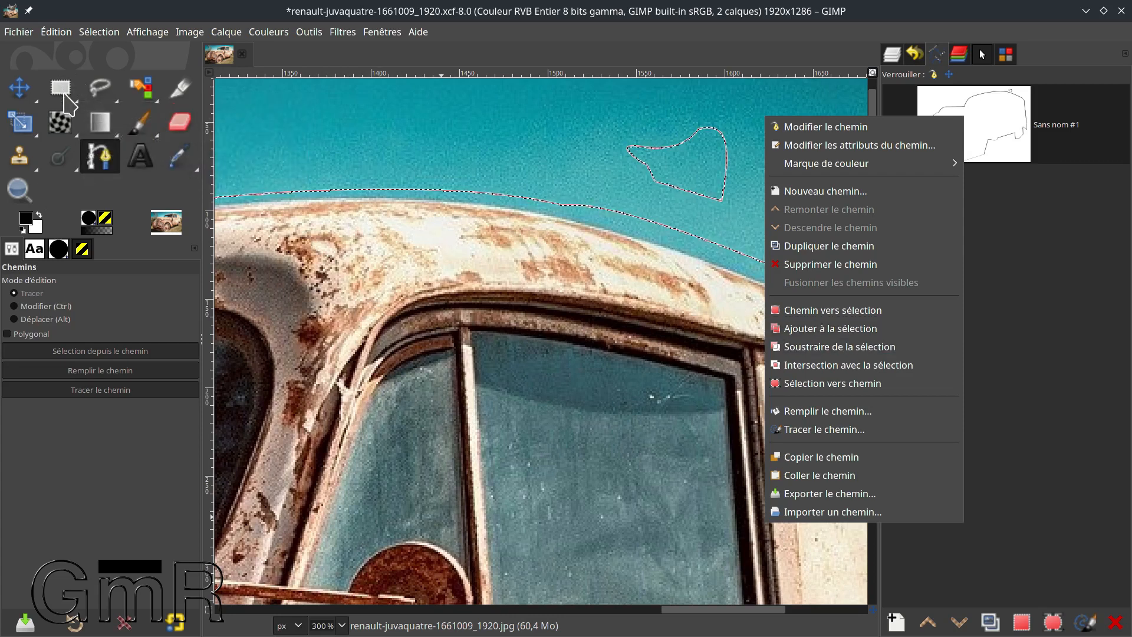
pyautogui.press('Escape')
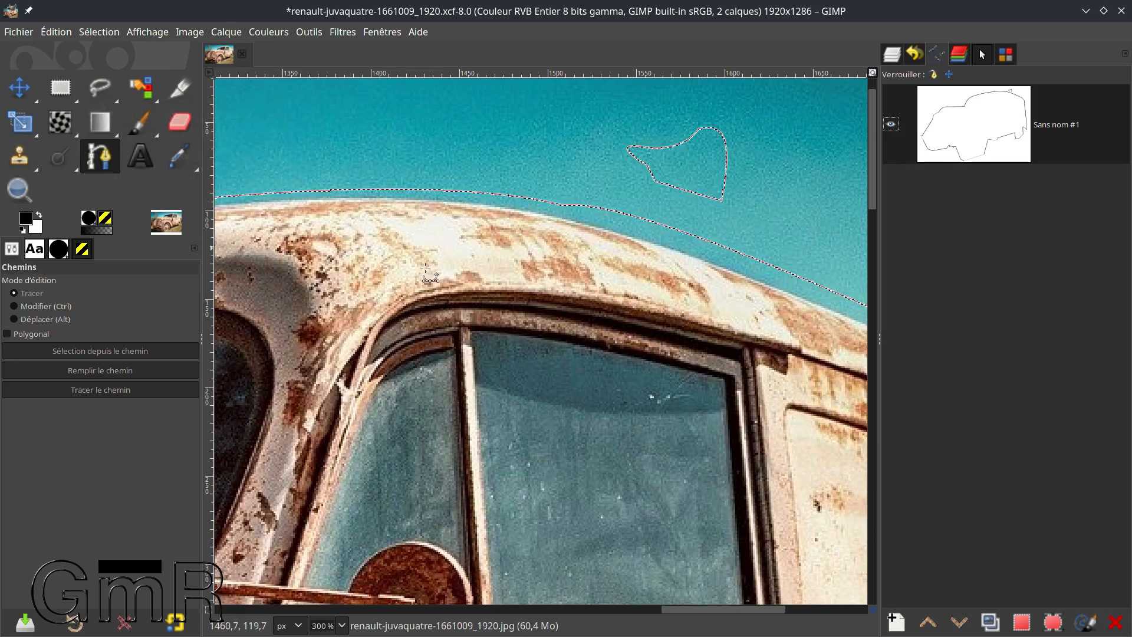
# Export the active path as an SVG file named contours in the 052 folder
pyautogui.rightClick(946, 125)
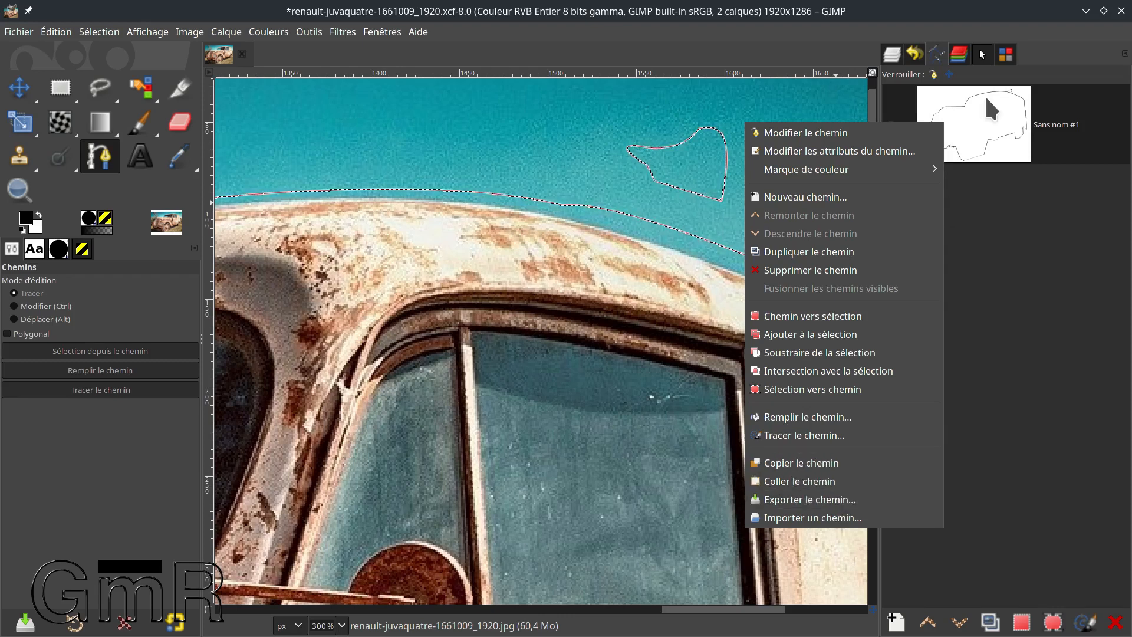
pyautogui.click(850, 501)
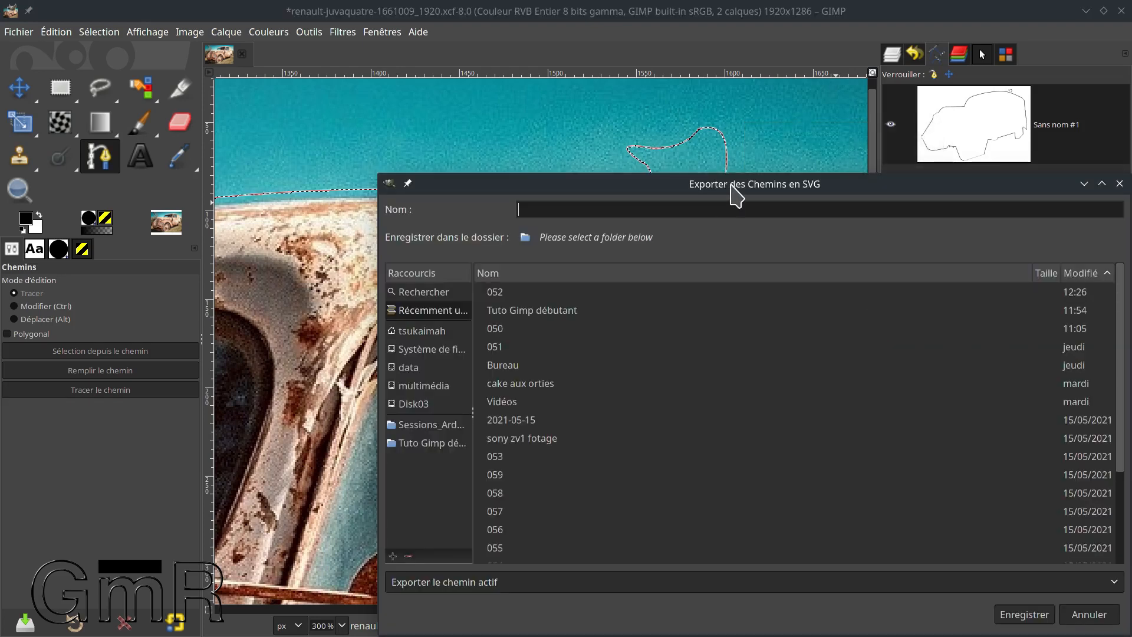
pyautogui.moveTo(735, 194); pyautogui.dragTo(679, 106)
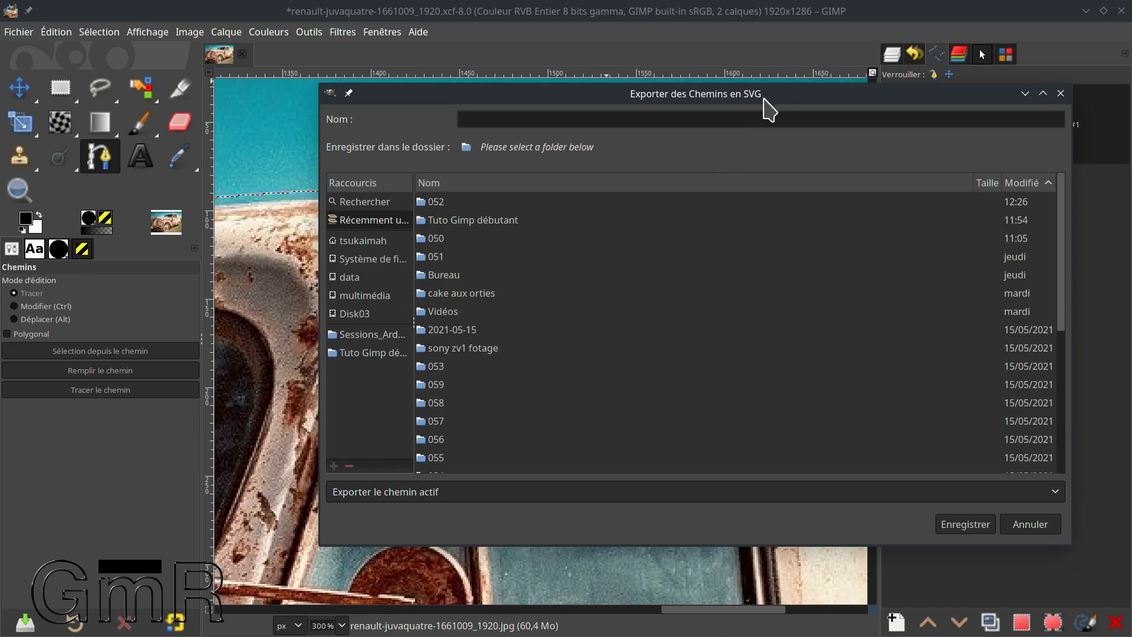
pyautogui.click(432, 203)
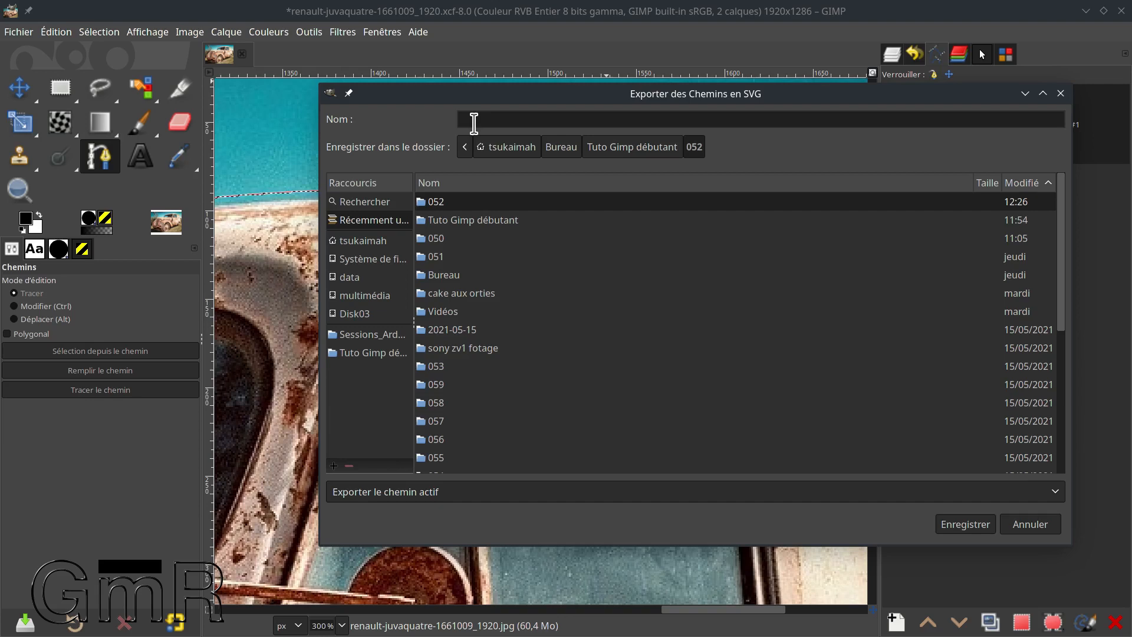
pyautogui.write('cont')
pyautogui.click(959, 526)
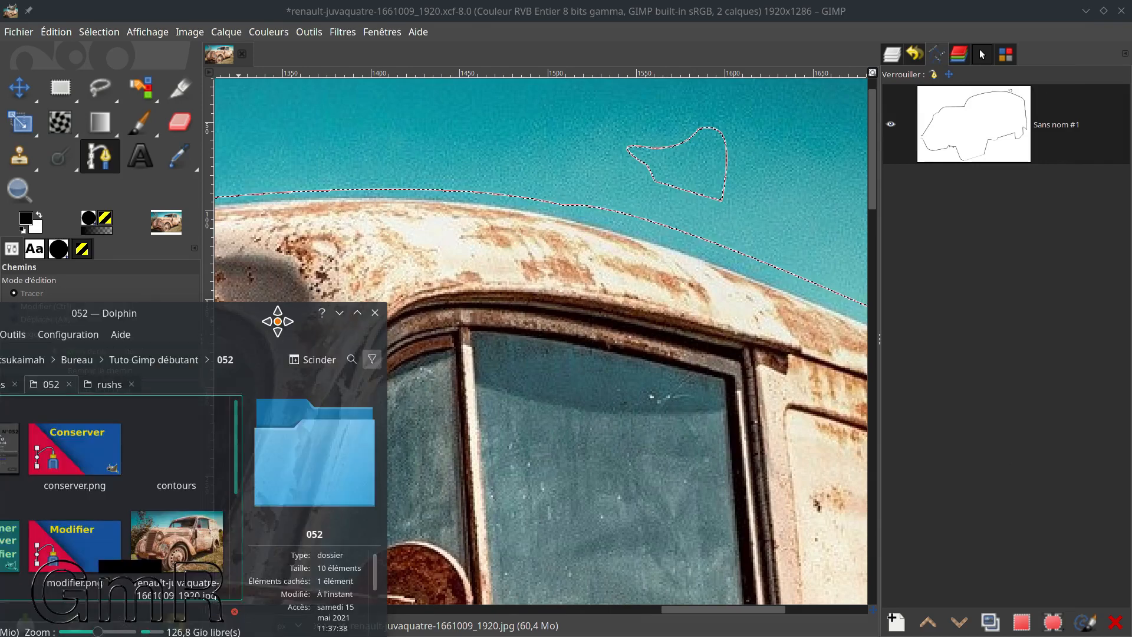
# Switch to the Dolphin window showing folder 052 and rename the exported contours file as contours.svg
pyautogui.moveTo(278, 319); pyautogui.dragTo(535, 71)
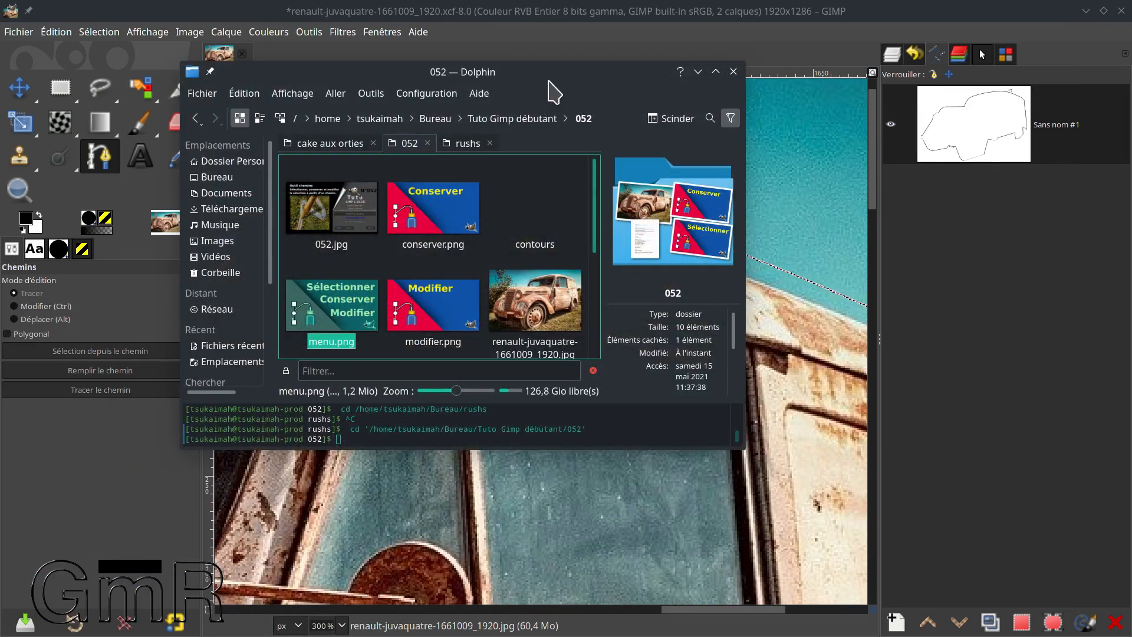
pyautogui.doubleClick(551, 91)
pyautogui.click(363, 180)
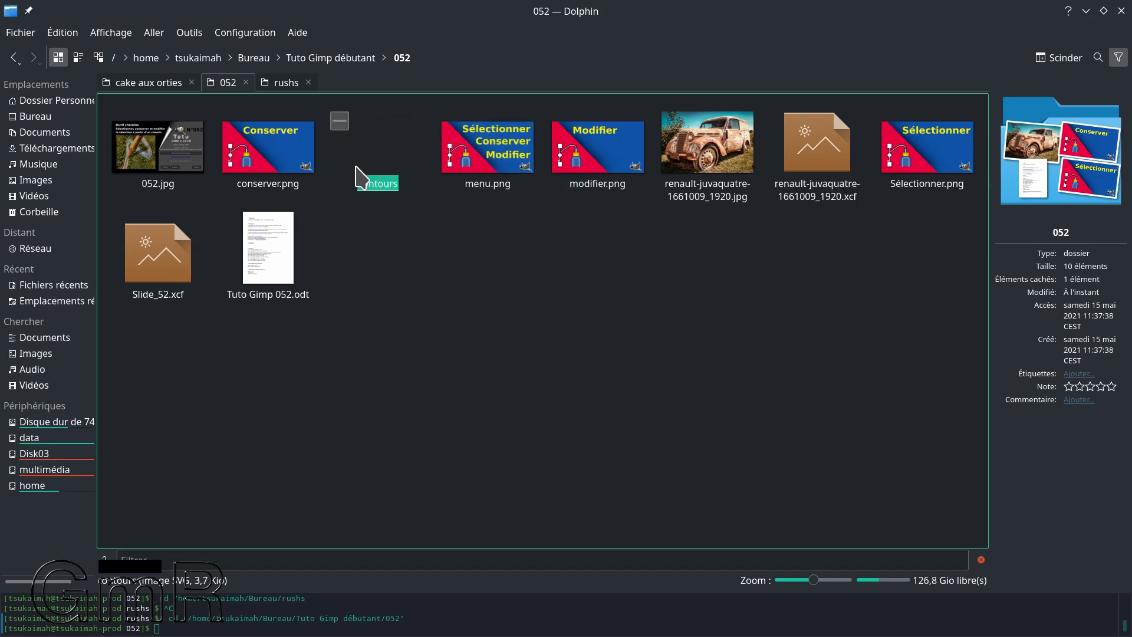
pyautogui.click(378, 186)
pyautogui.click(410, 187)
pyautogui.write('.s')
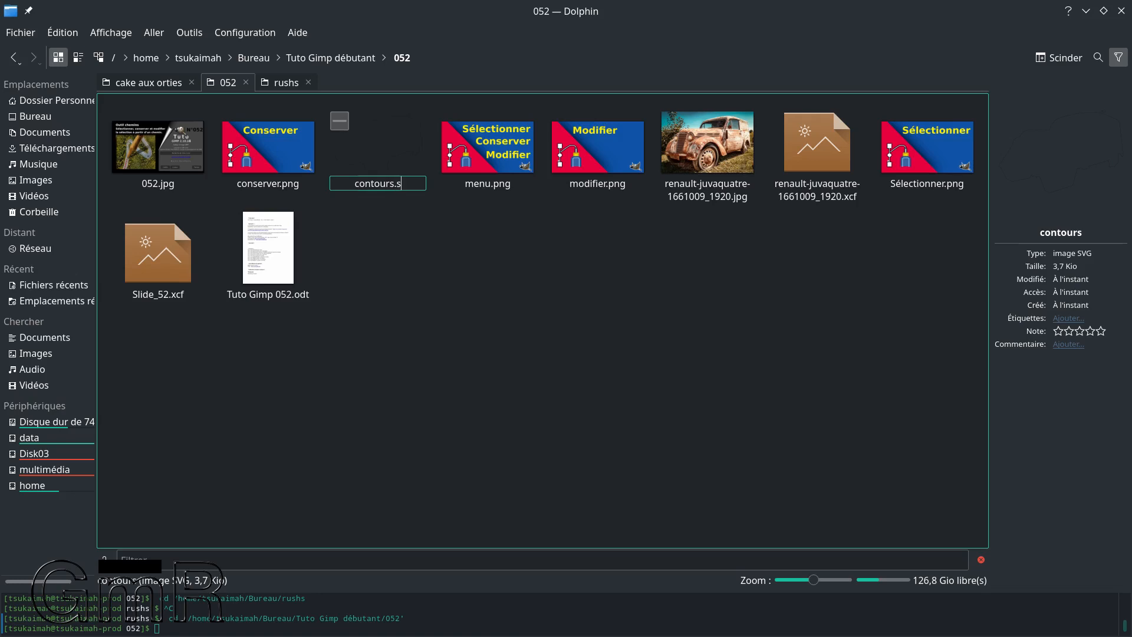
pyautogui.write('vg')
pyautogui.press('Return')
# Open contours.svg in Inkscape and draw a short curved Bézier path, about 9 by 21 px, over the outline's front edge
pyautogui.doubleClick(410, 188)
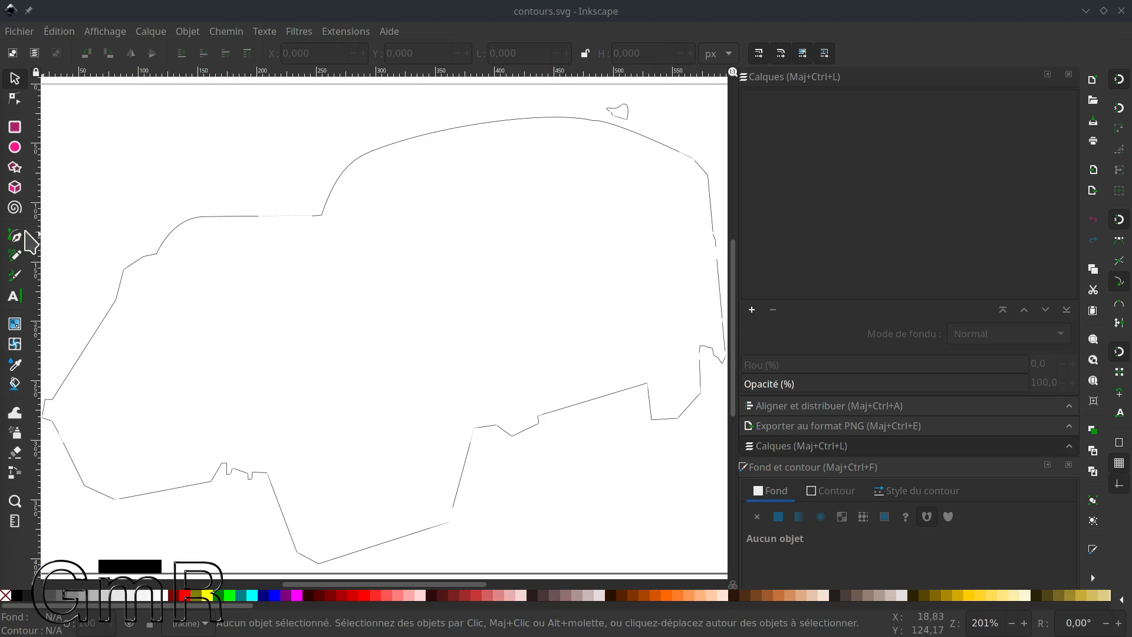
pyautogui.click(14, 237)
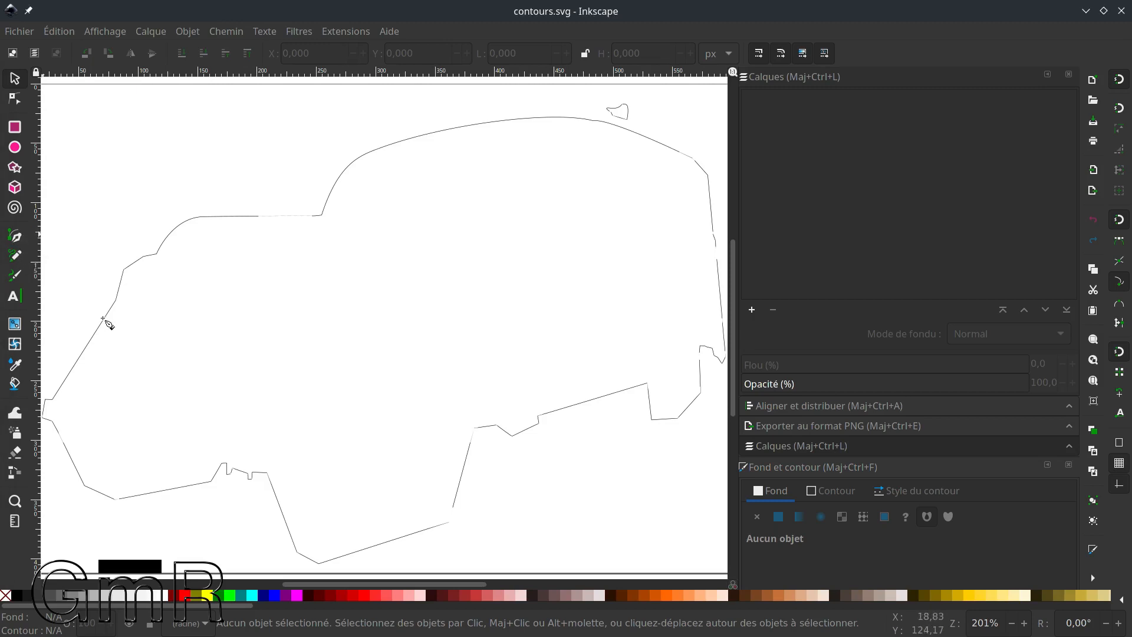
pyautogui.click(98, 312)
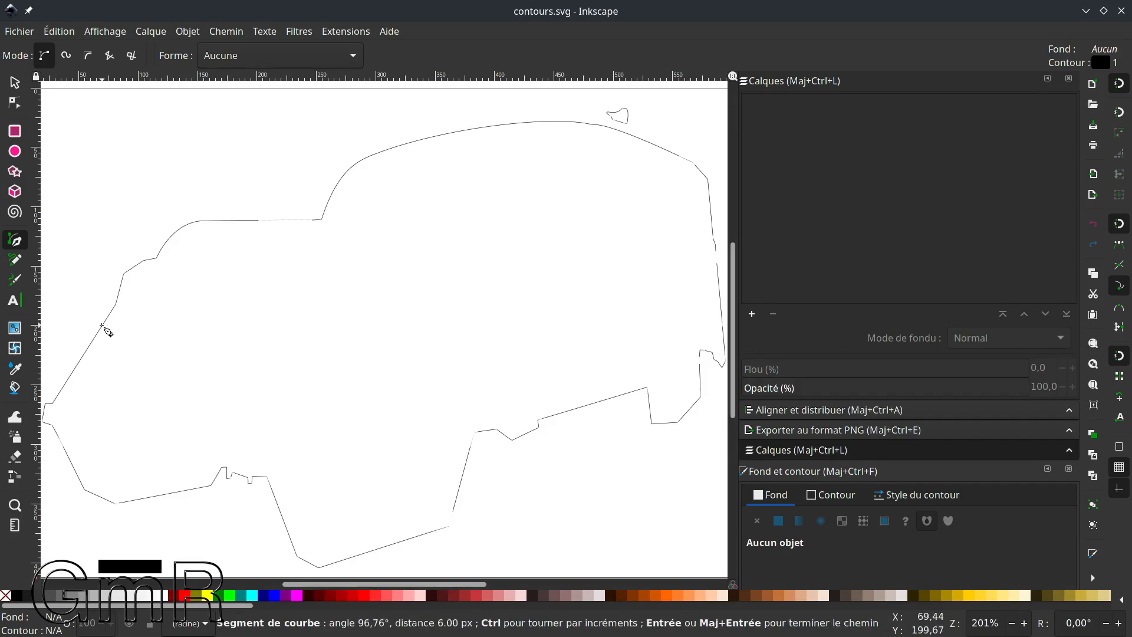
pyautogui.moveTo(96, 340); pyautogui.dragTo(106, 350)
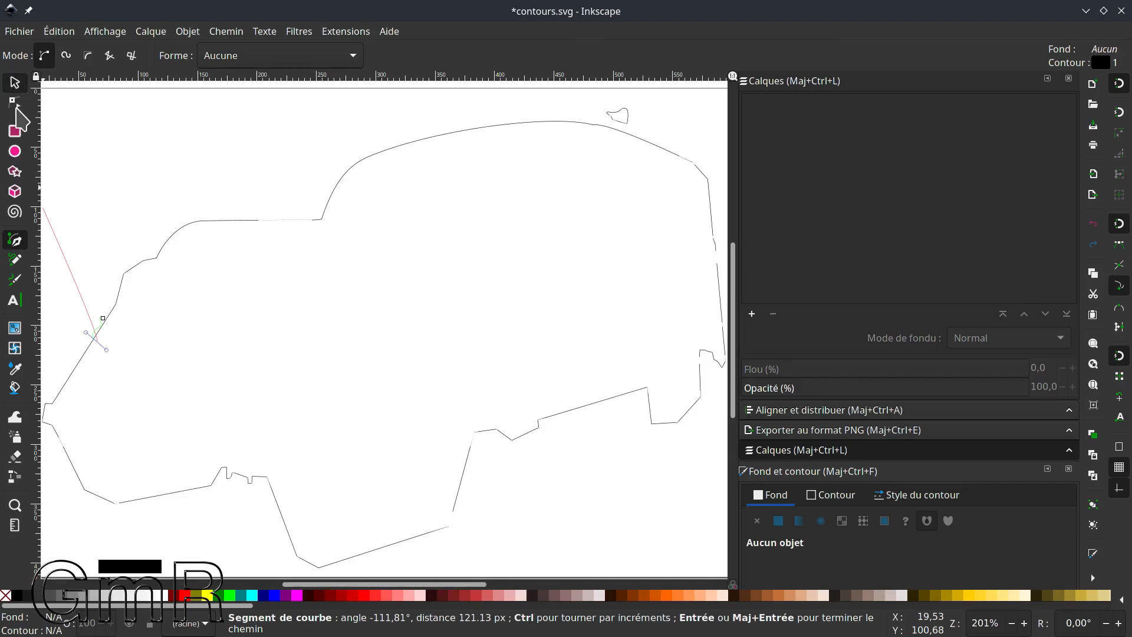
pyautogui.click(13, 81)
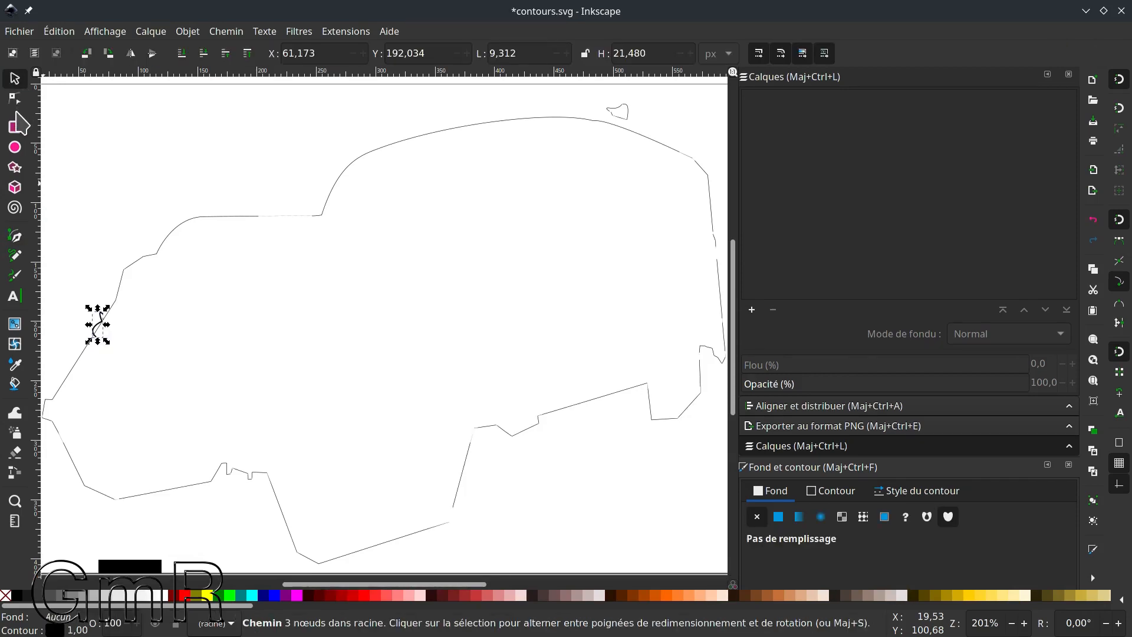
# Edit the van outline's nodes, bending straight segments along its underside into curves
pyautogui.press('n')
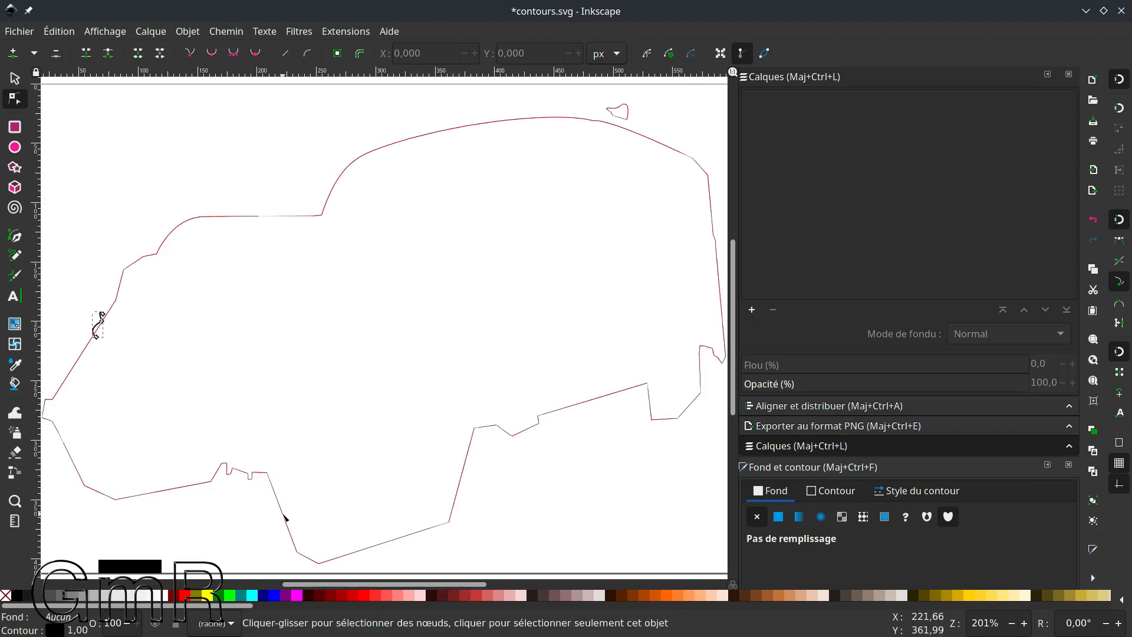
pyautogui.click(282, 512)
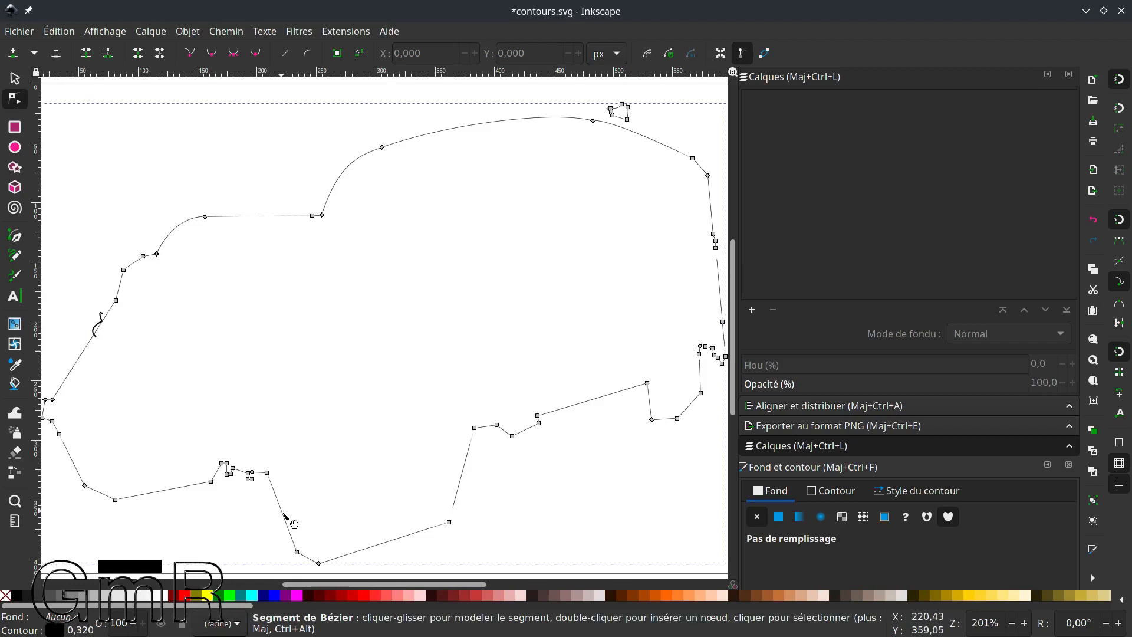
pyautogui.moveTo(284, 514)
pyautogui.mouseDown()
pyautogui.moveTo(273, 518)
pyautogui.moveTo(282, 538)
pyautogui.moveTo(285, 521)
pyautogui.mouseUp()
pyautogui.click(268, 472)
pyautogui.moveTo(259, 469); pyautogui.dragTo(264, 495)
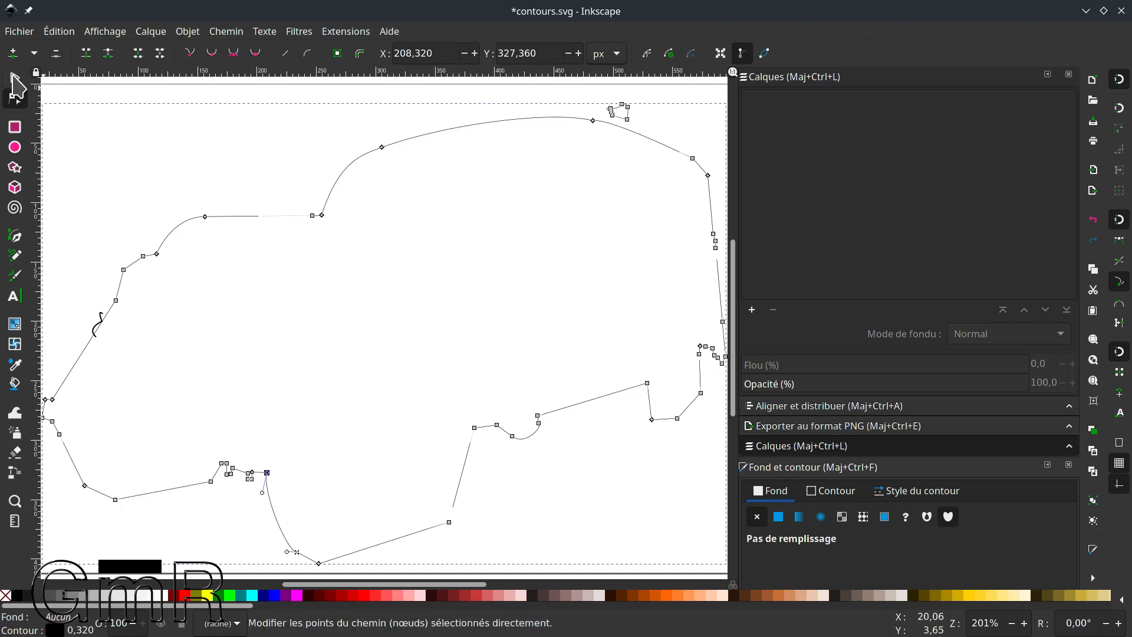
# Delete all the nodes of the small closed shape above the van's roof and save the document
pyautogui.press('s')
pyautogui.click(619, 112)
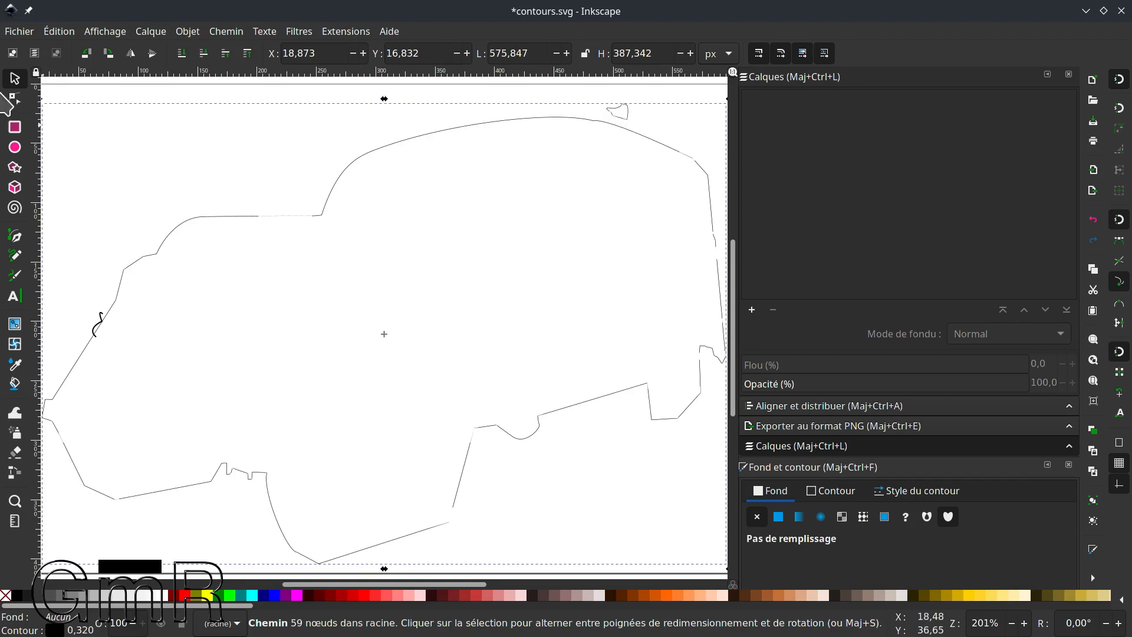
pyautogui.press('n')
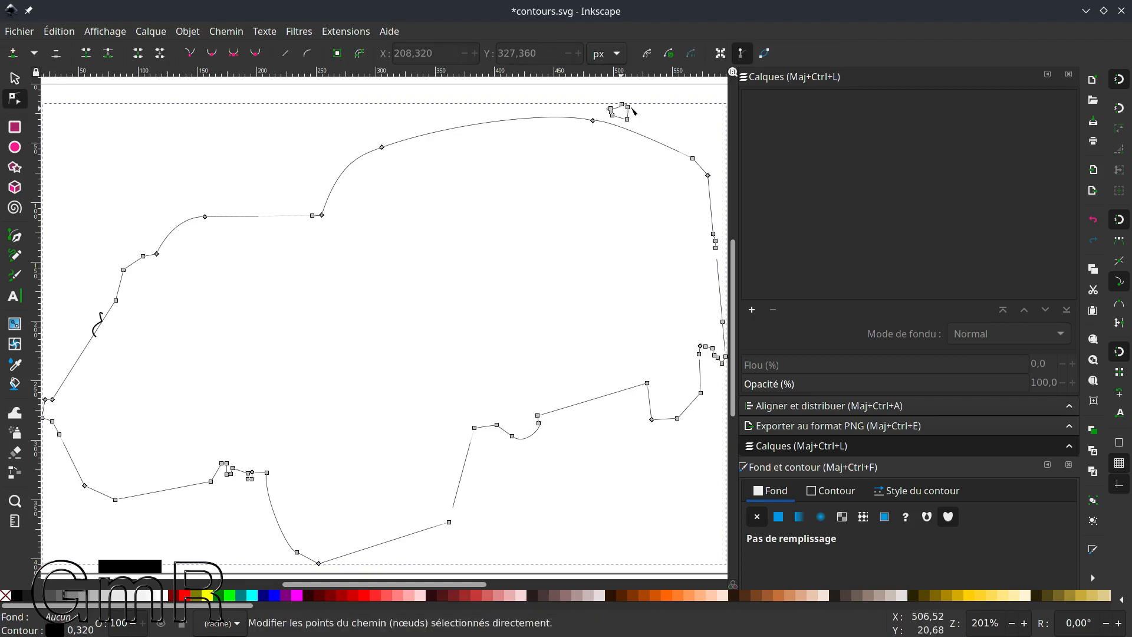
pyautogui.click(612, 114)
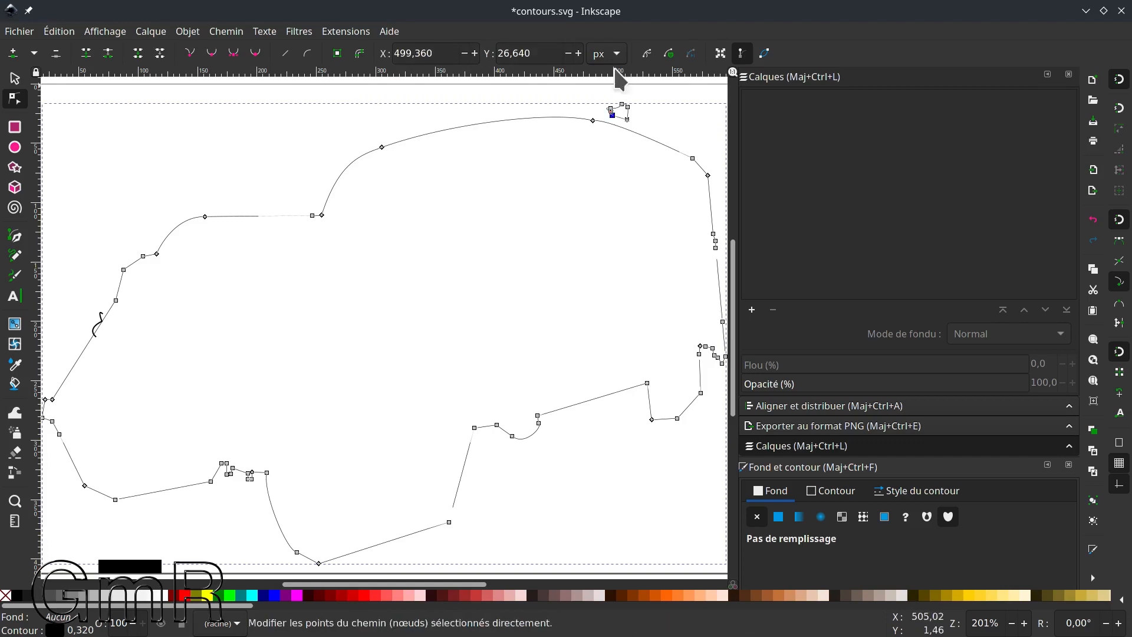
pyautogui.moveTo(645, 126); pyautogui.dragTo(646, 128)
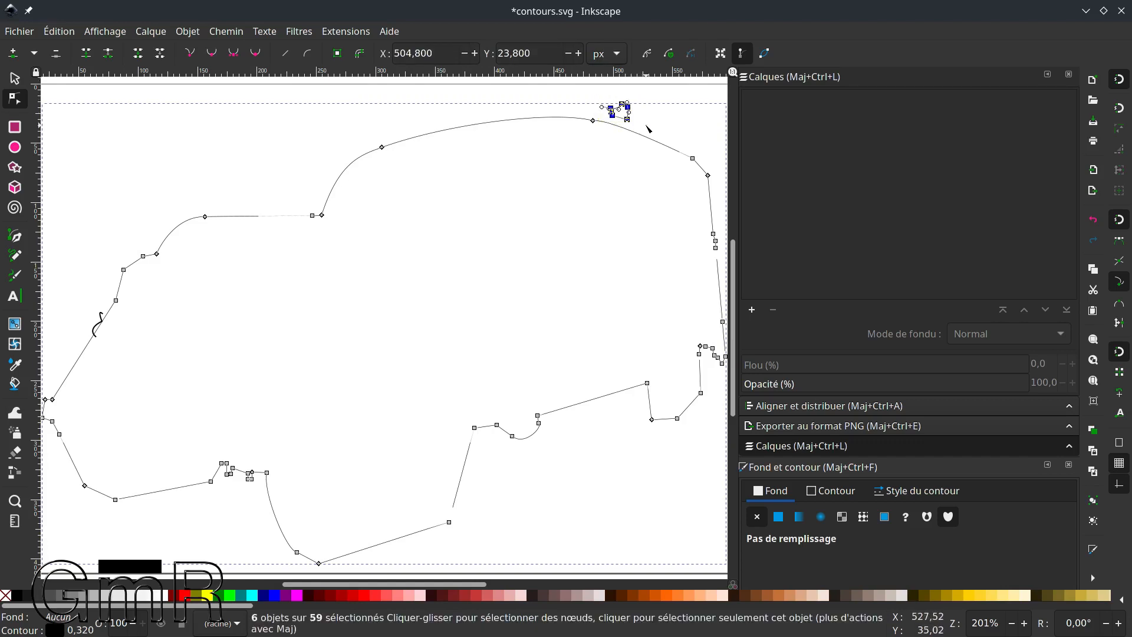
pyautogui.press('Delete')
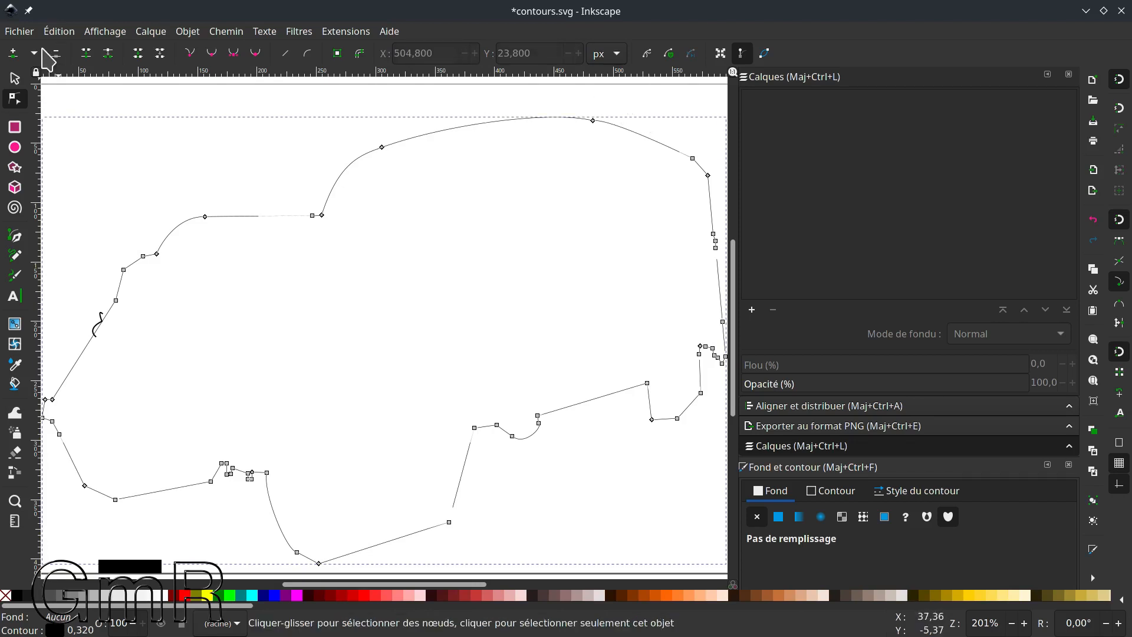
pyautogui.click(25, 33)
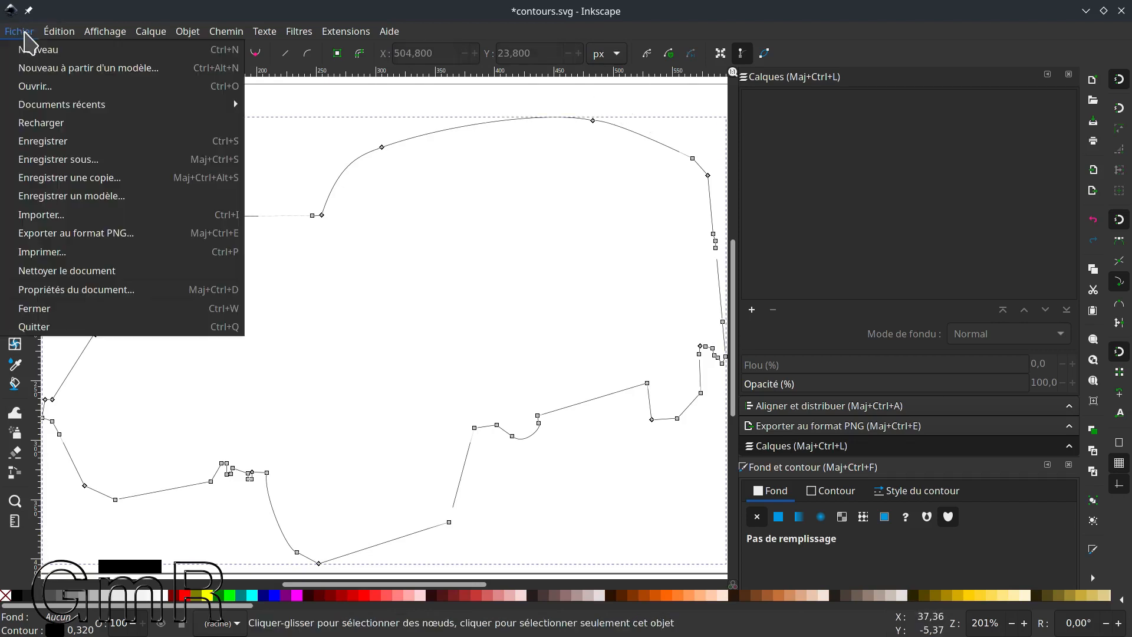
pyautogui.click(66, 141)
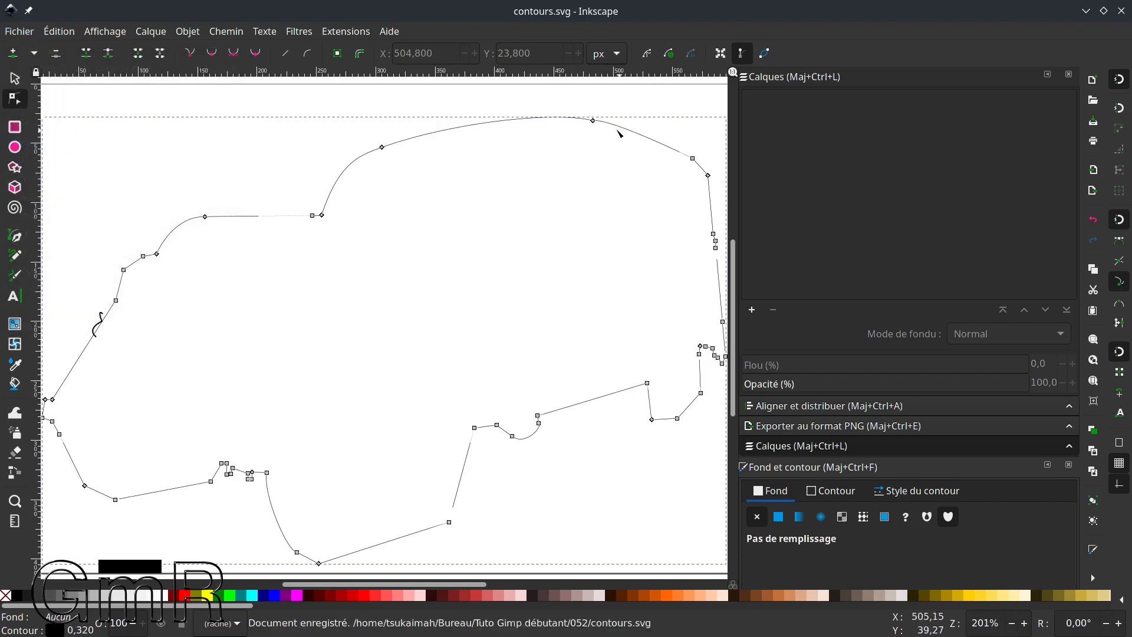
# Delete the short curved path on the outline's front edge and save contours.svg again
pyautogui.click(98, 323)
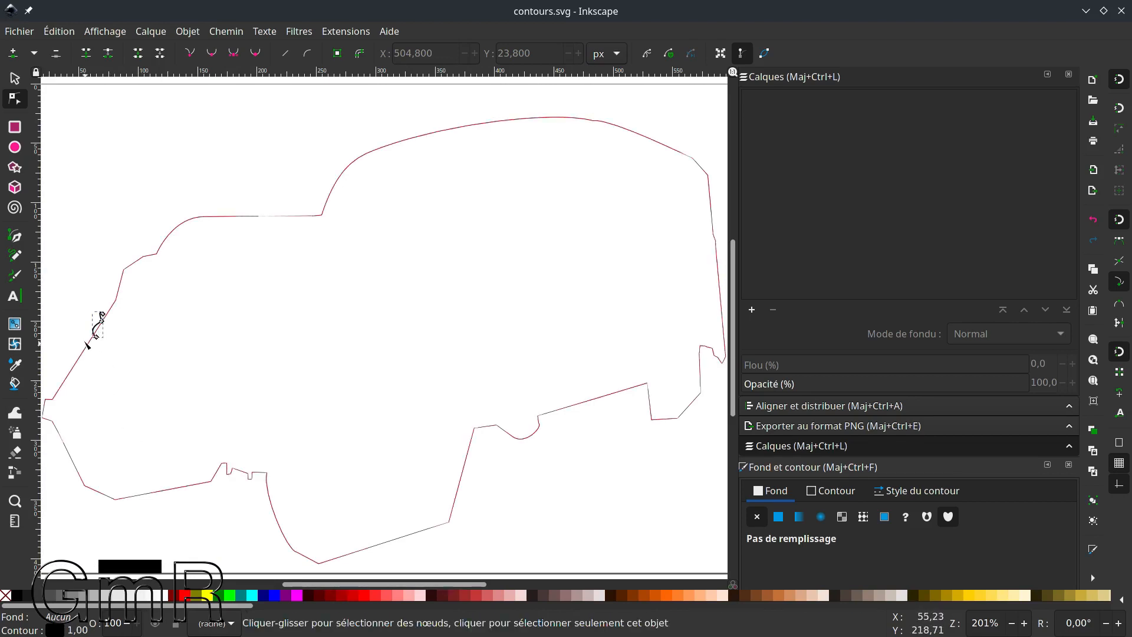
pyautogui.press('Delete')
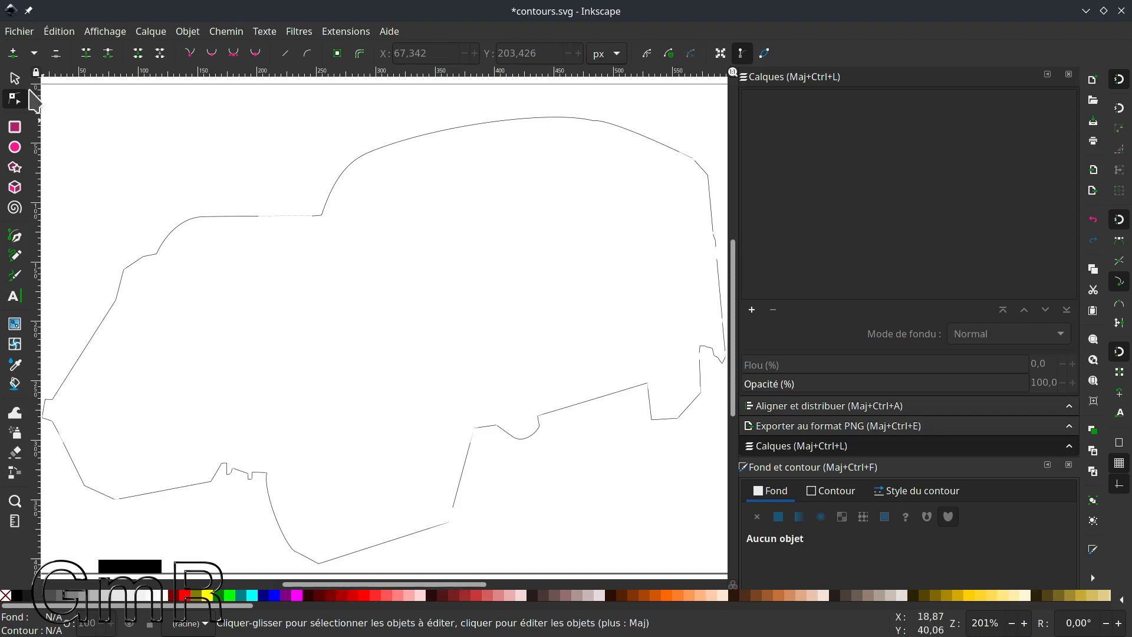
pyautogui.click(21, 32)
pyautogui.click(47, 148)
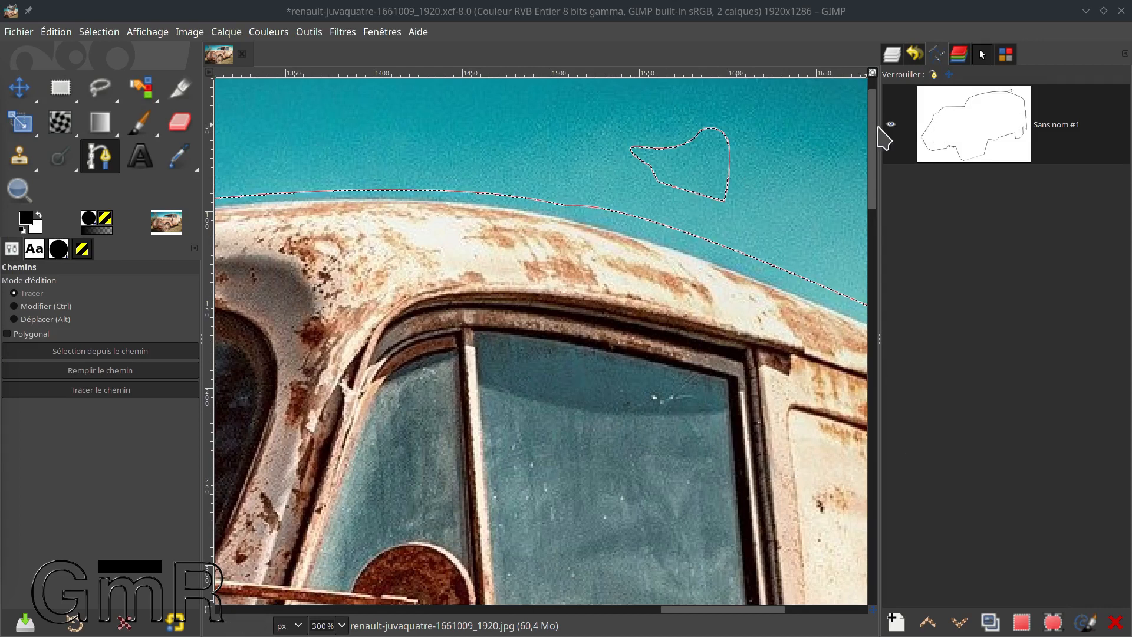
# Switch back to GIMP and rename the path Sans nom #1 as 1
pyautogui.doubleClick(1070, 125)
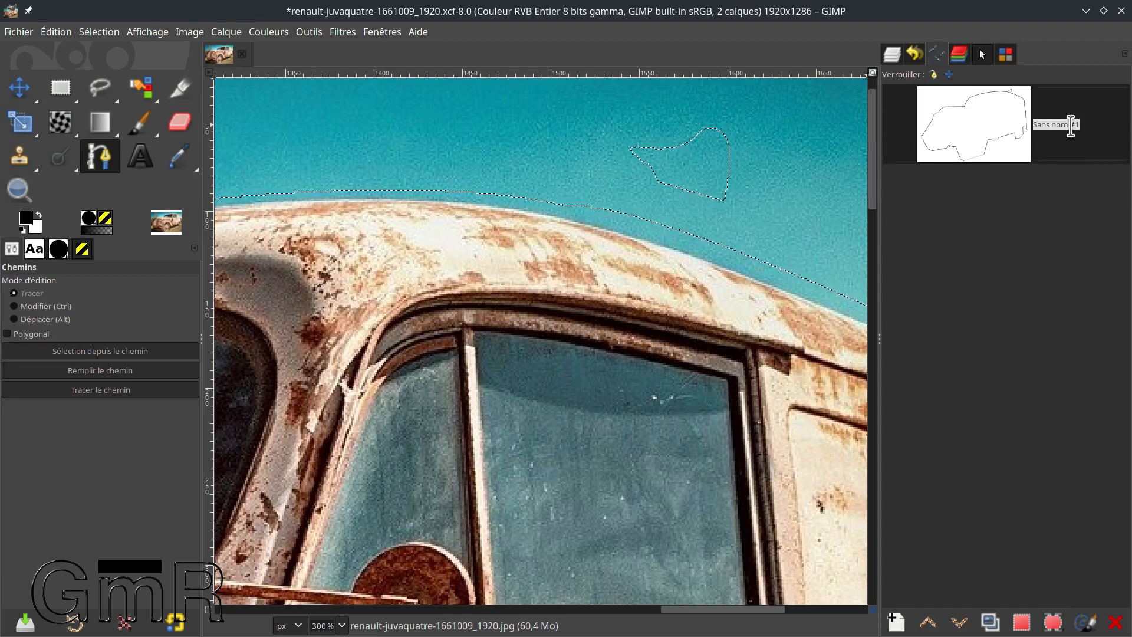
pyautogui.write('1')
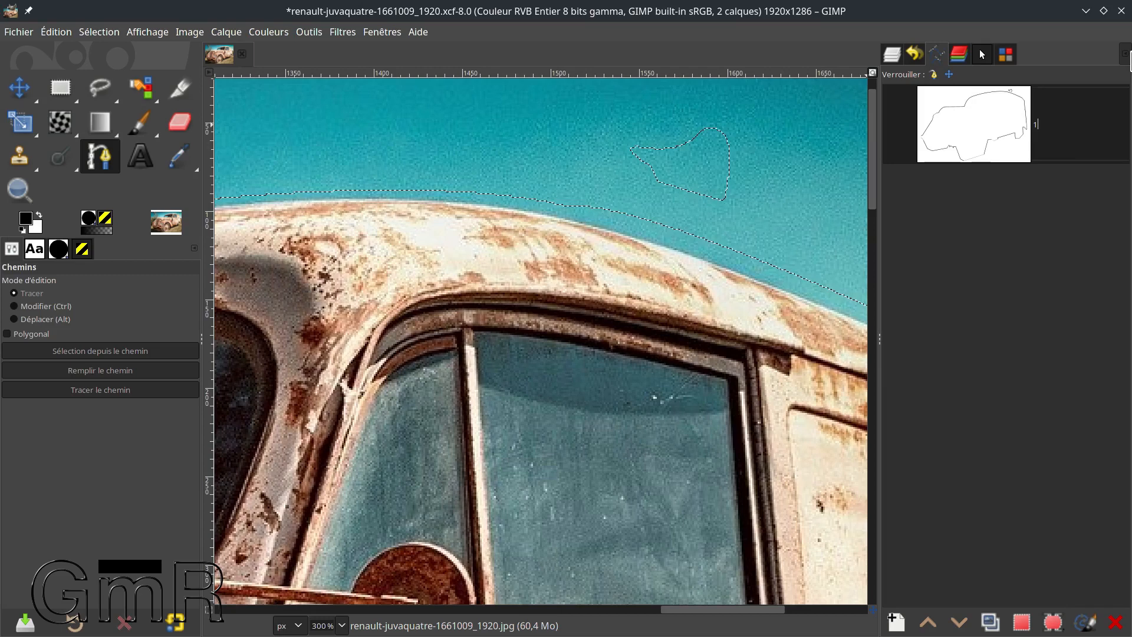
pyautogui.press('Return')
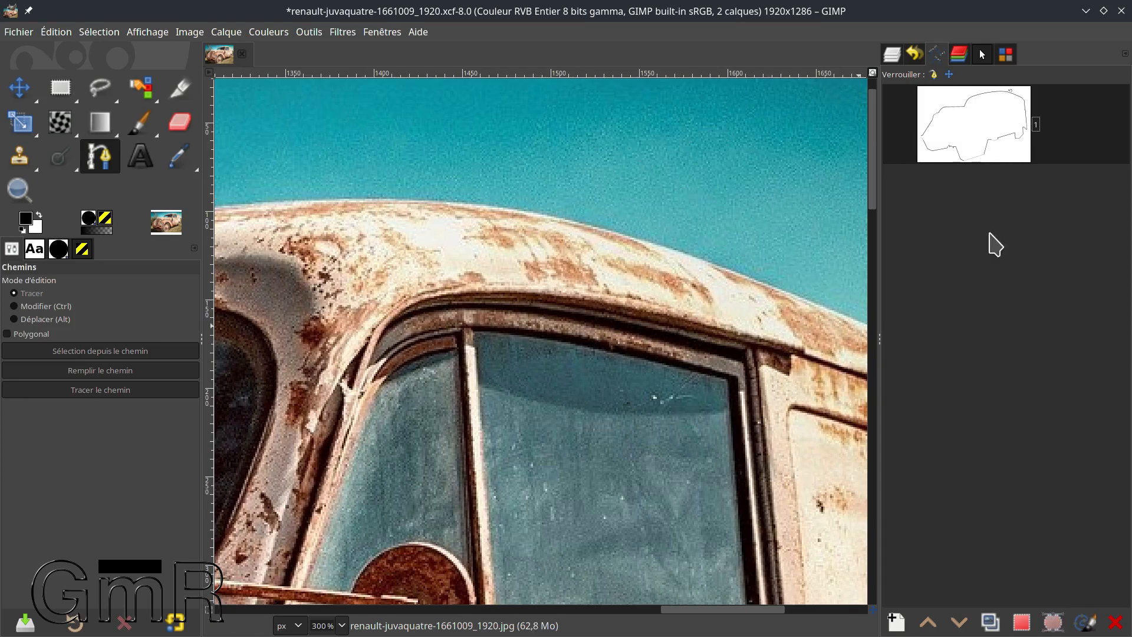
pyautogui.rightClick(994, 282)
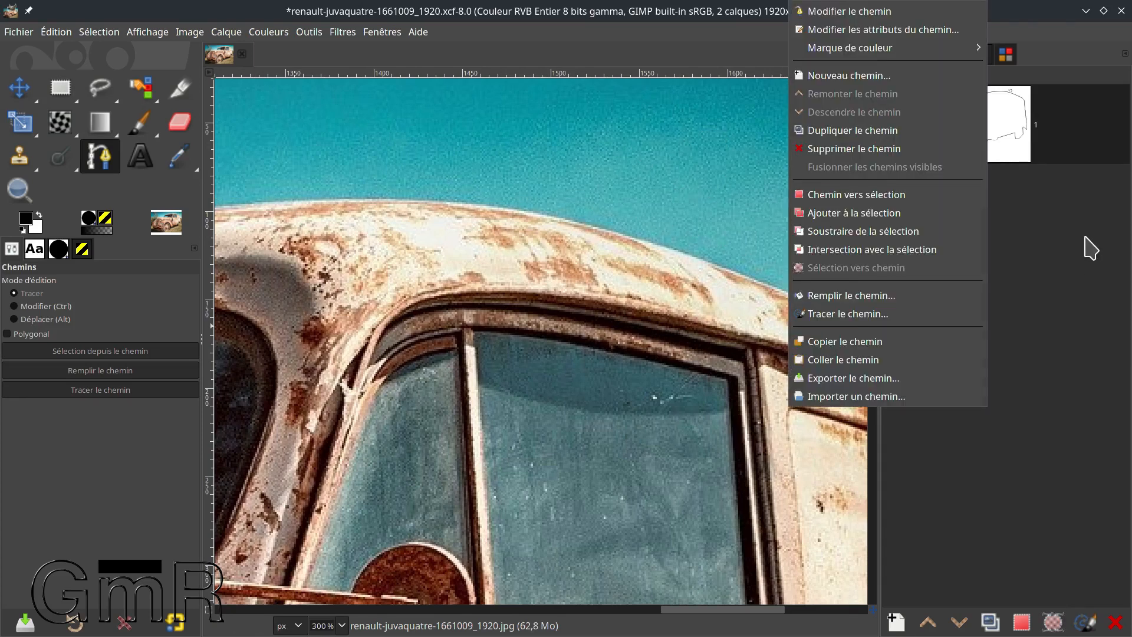
pyautogui.click(985, 48)
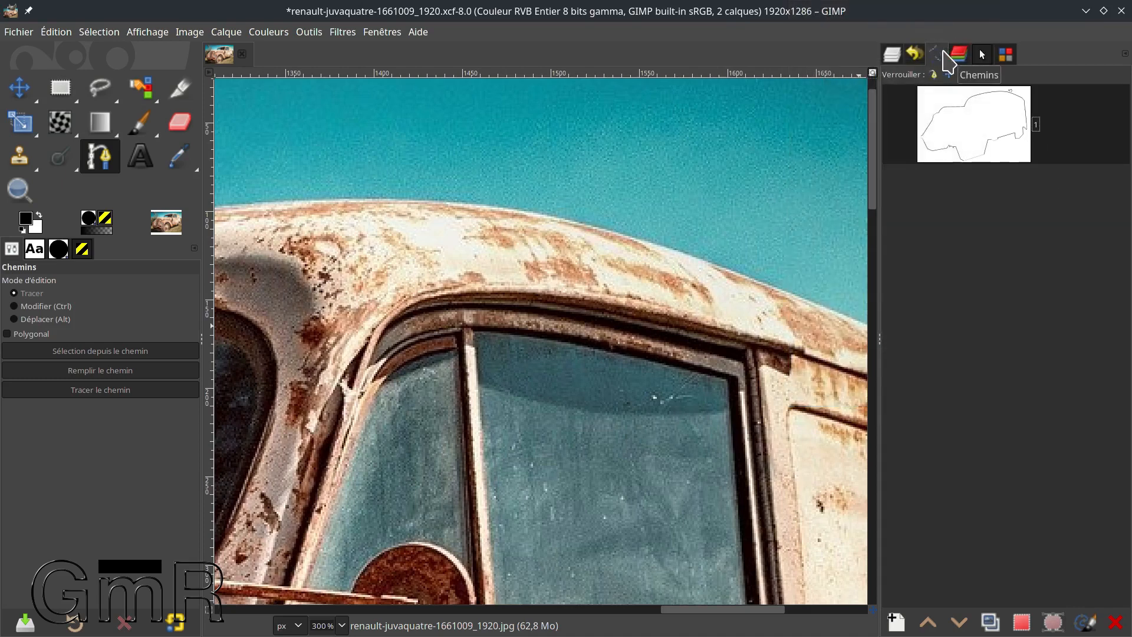
# Import contours.svg from the 052 folder inside Tuto Gimp débutant as a path
pyautogui.rightClick(1003, 339)
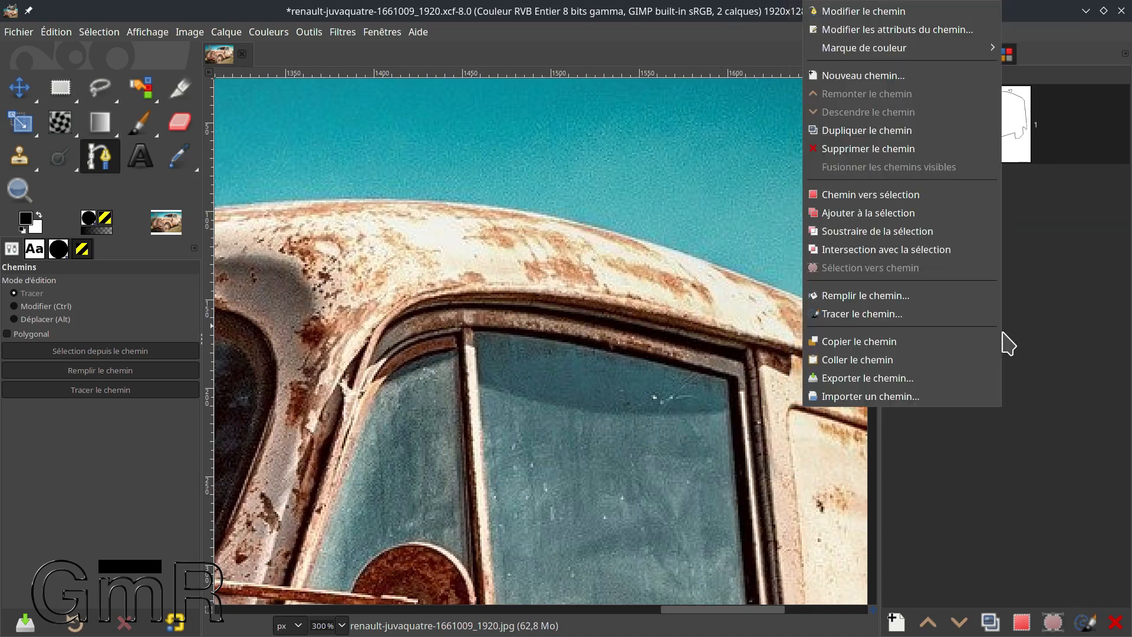
pyautogui.click(875, 395)
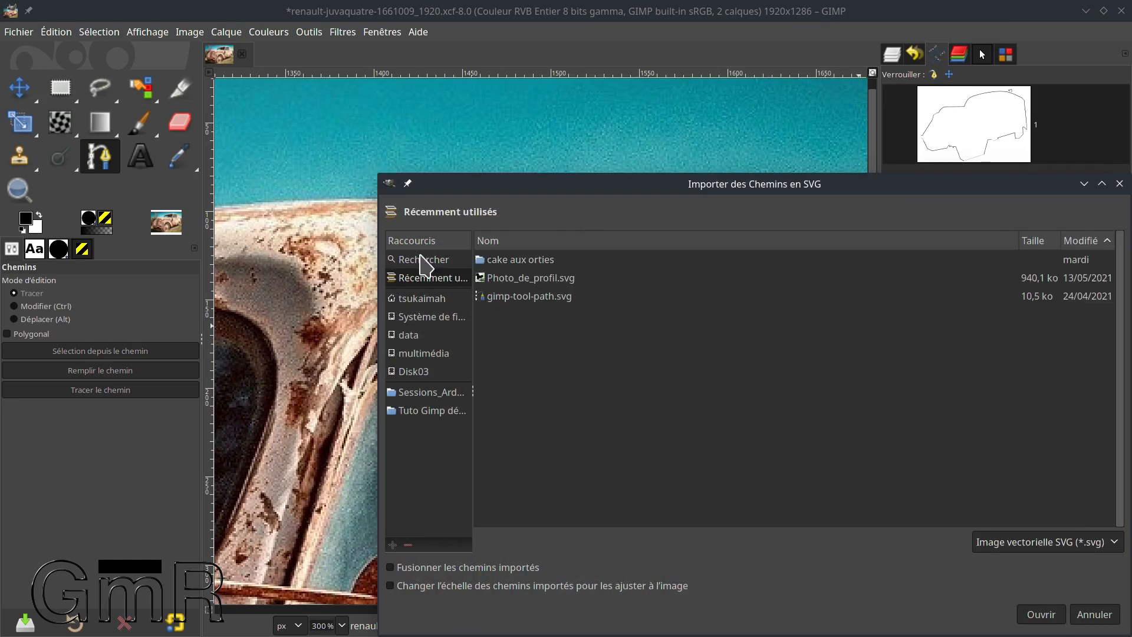
pyautogui.click(430, 410)
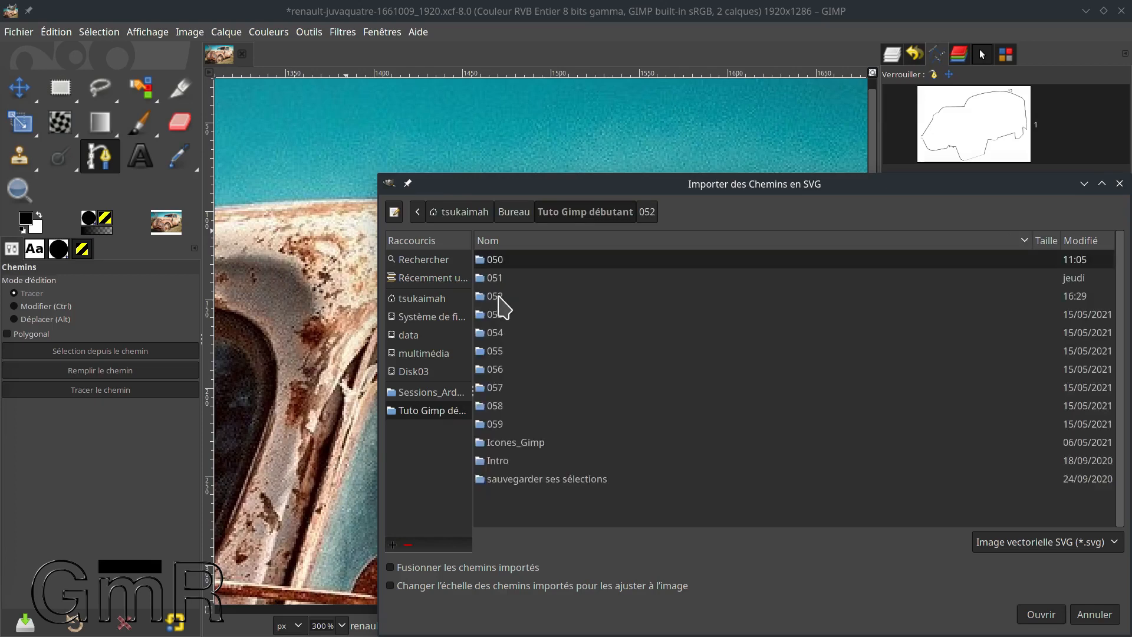
pyautogui.doubleClick(502, 298)
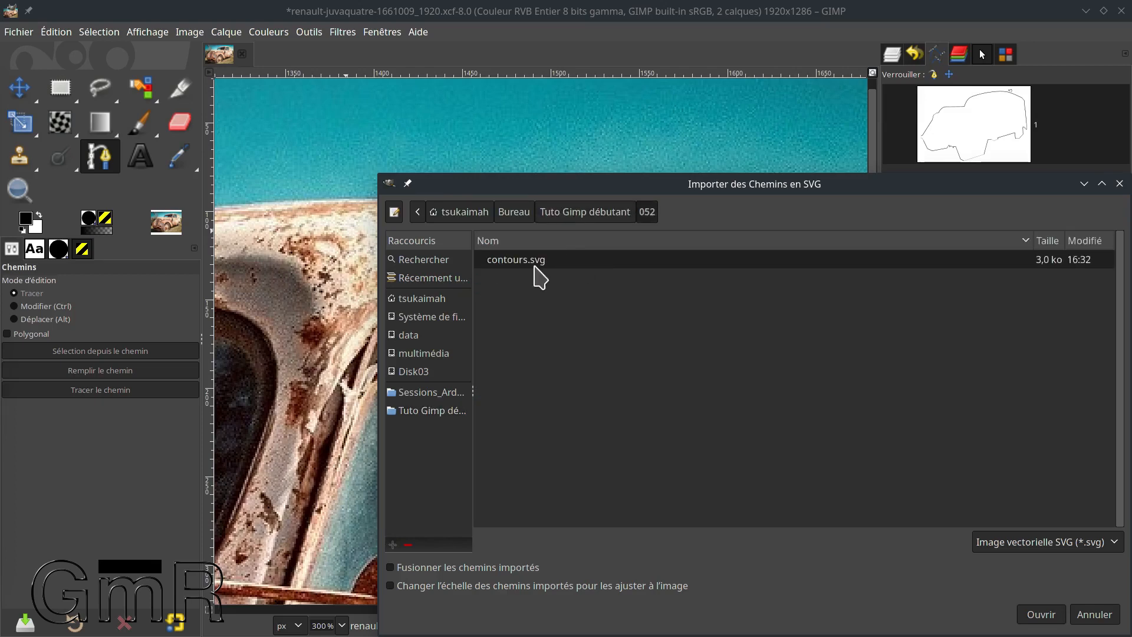
pyautogui.click(1042, 613)
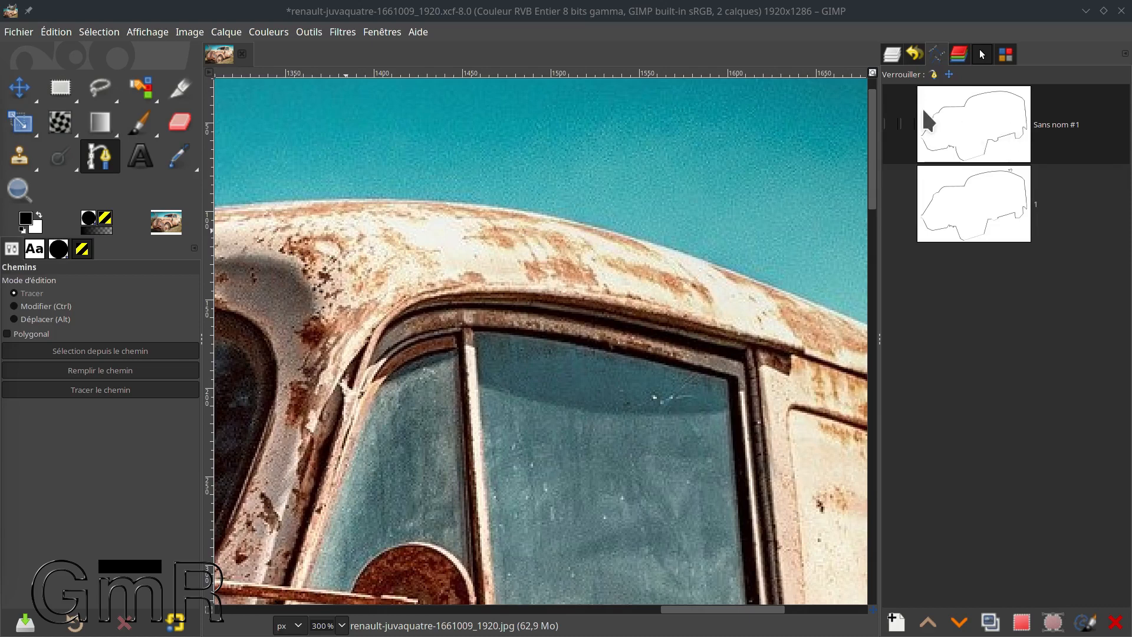
# Display the imported path Sans nom #1 over the whole van photo
pyautogui.click(993, 117)
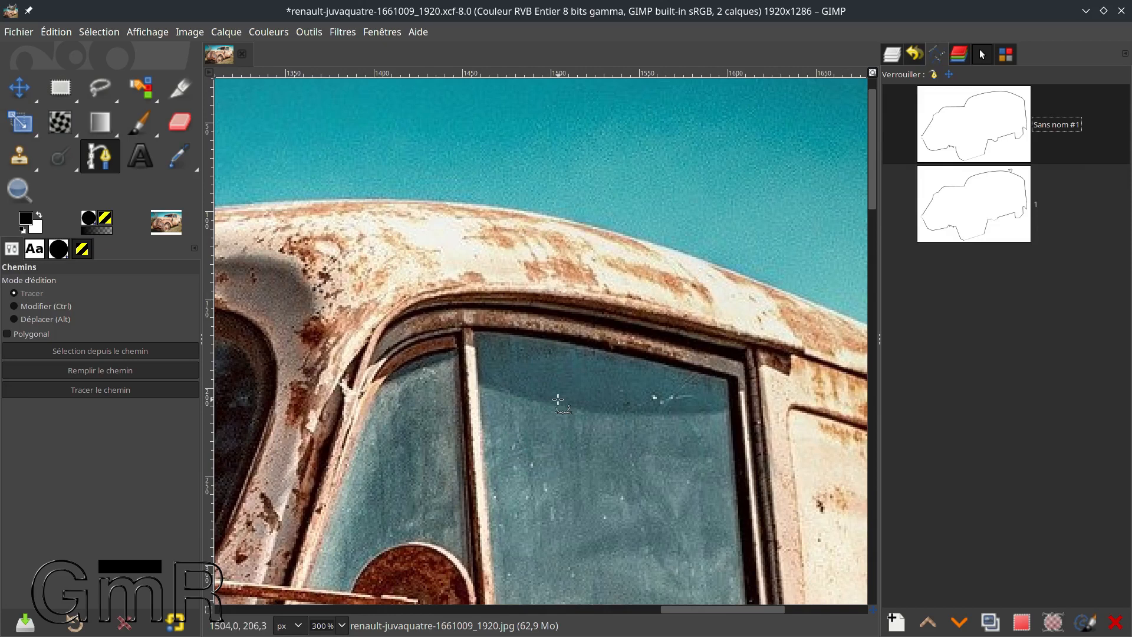
pyautogui.scroll(-3, 557, 399)
pyautogui.scroll(-4, 557, 400)
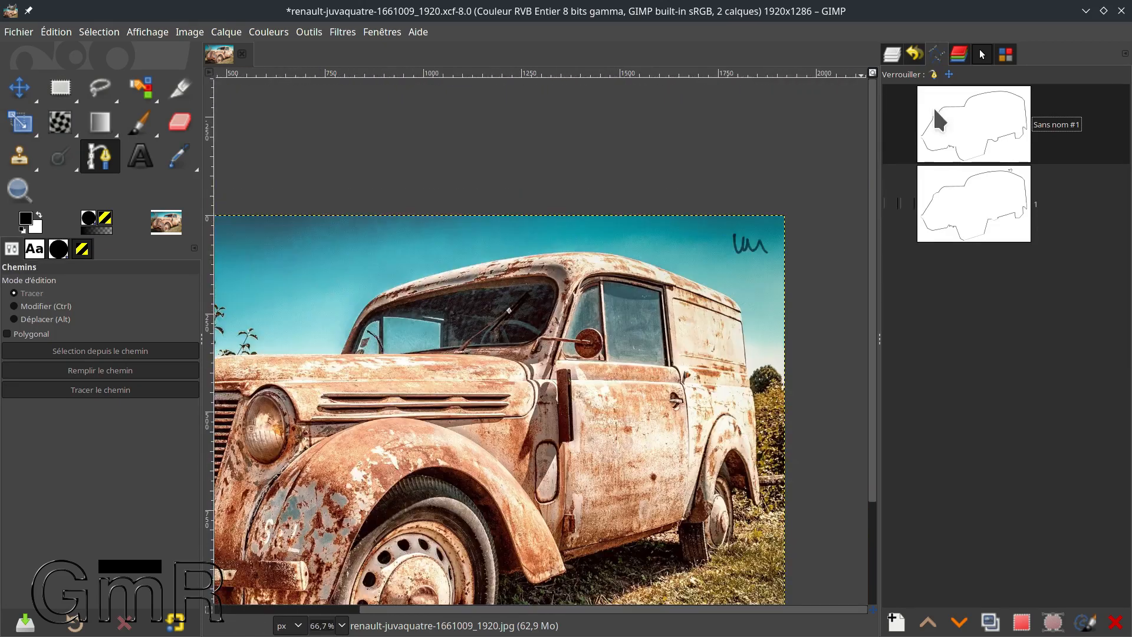
pyautogui.click(898, 124)
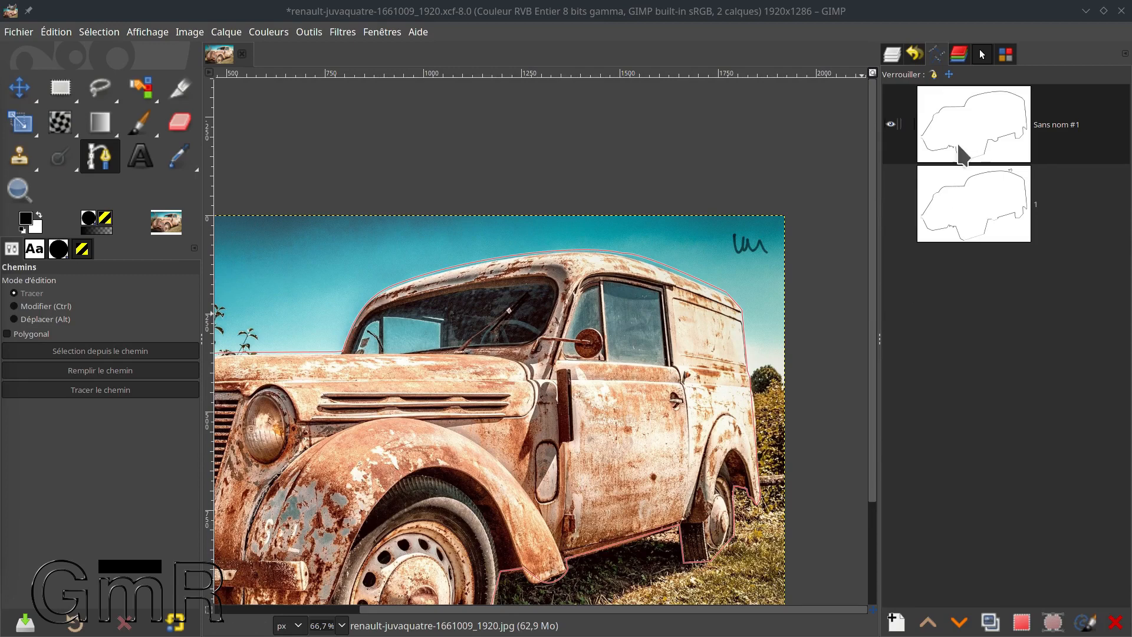
# Activate the Paintbrush over the photo layer and inspect the imported outline along the van's front and underside
pyautogui.click(893, 54)
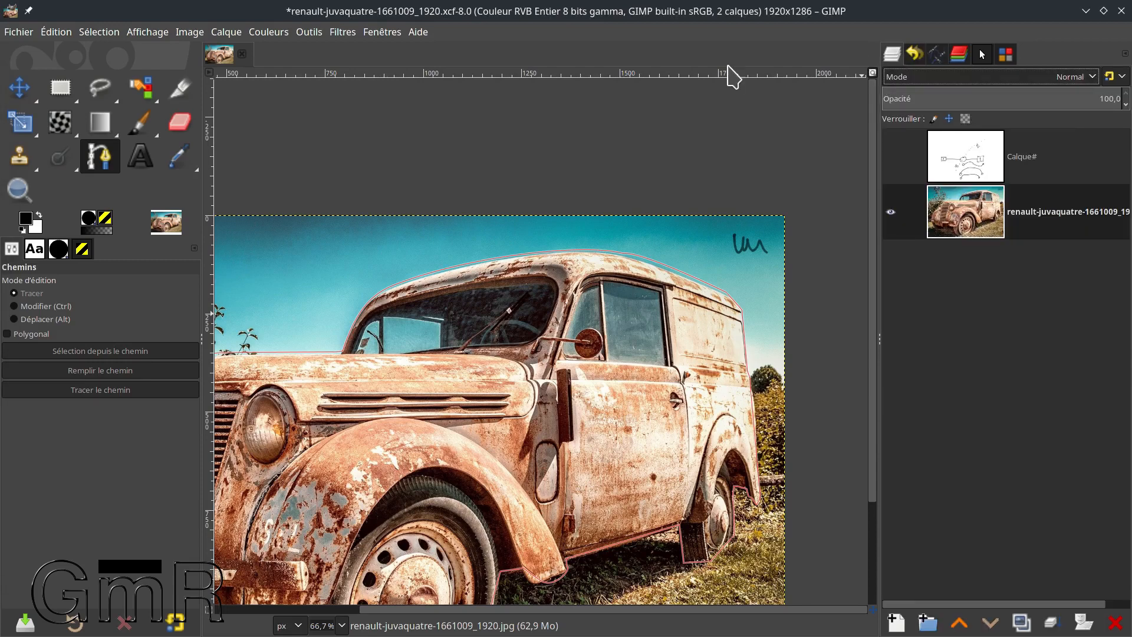
pyautogui.click(140, 122)
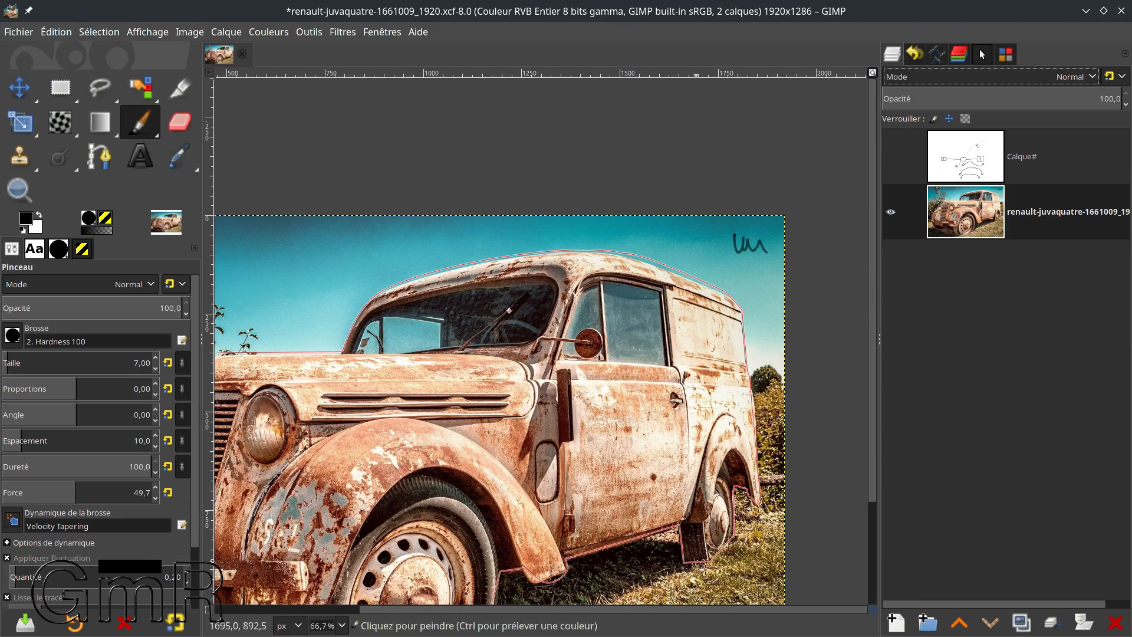
pyautogui.scroll(-3, 648, 466)
pyautogui.hscroll(-4, 570, 453)
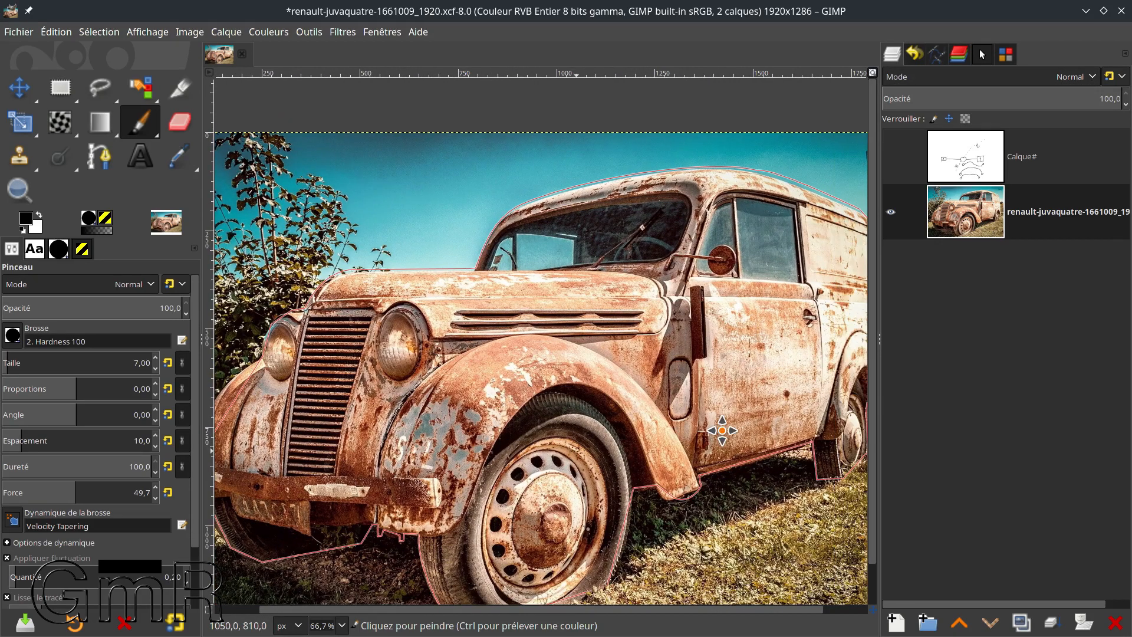
pyautogui.hscroll(-4, 563, 460)
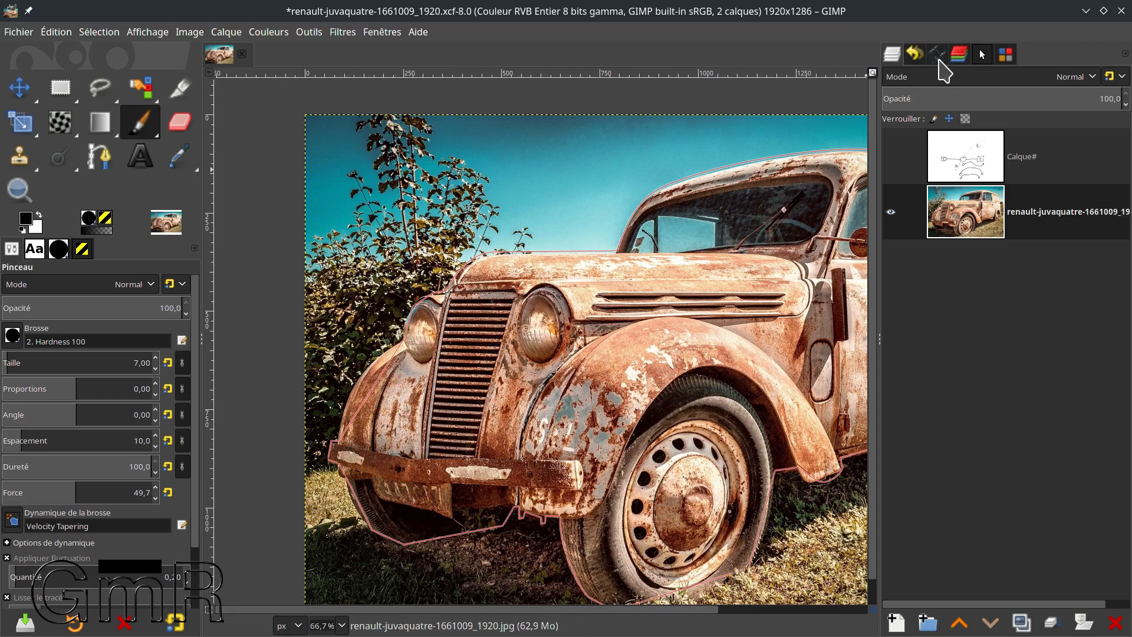
# Hide the path Sans nom #1, then select the path named 1 and make it visible
pyautogui.click(937, 54)
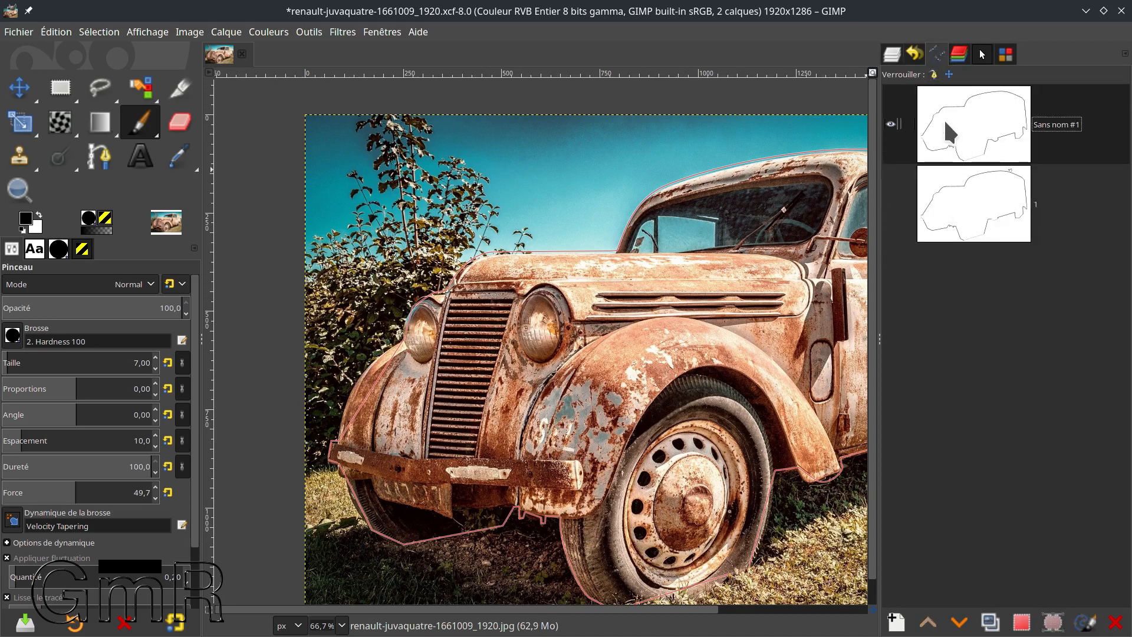
pyautogui.click(945, 201)
pyautogui.click(891, 125)
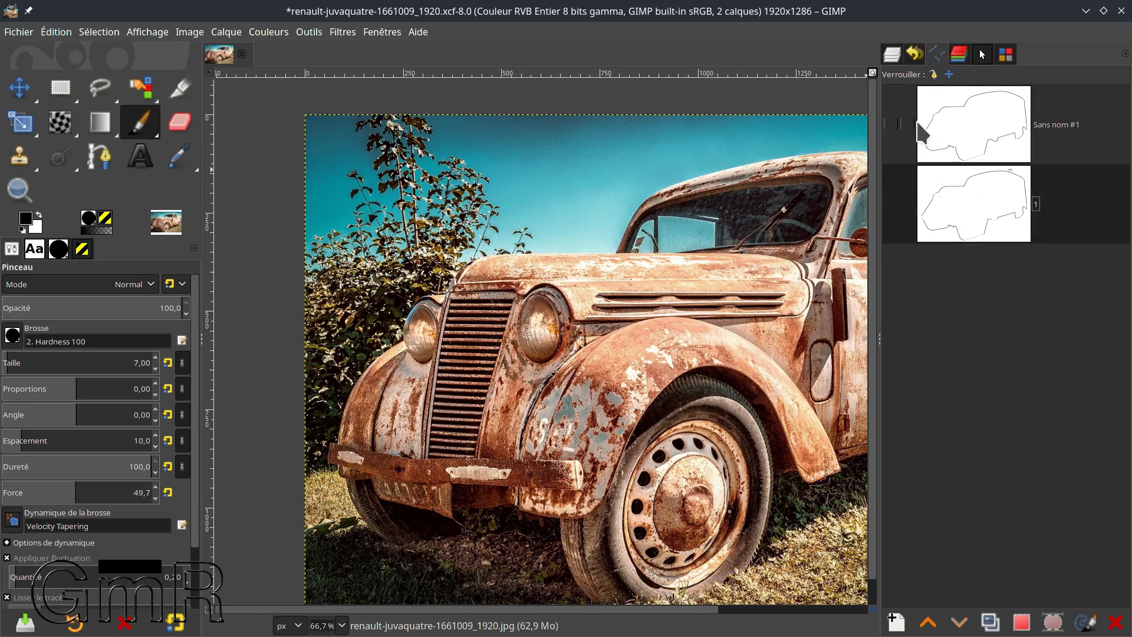
pyautogui.click(896, 204)
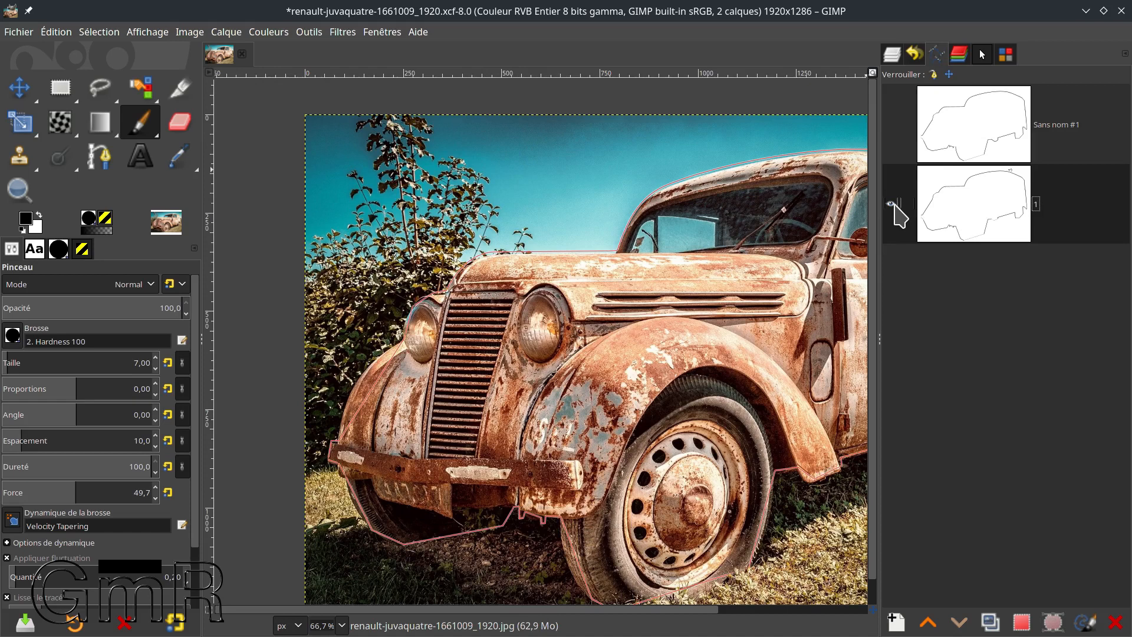
# With the Paths tool, bend path 1's straight segment to follow the outer edge of the front fender beside the grille
pyautogui.click(100, 158)
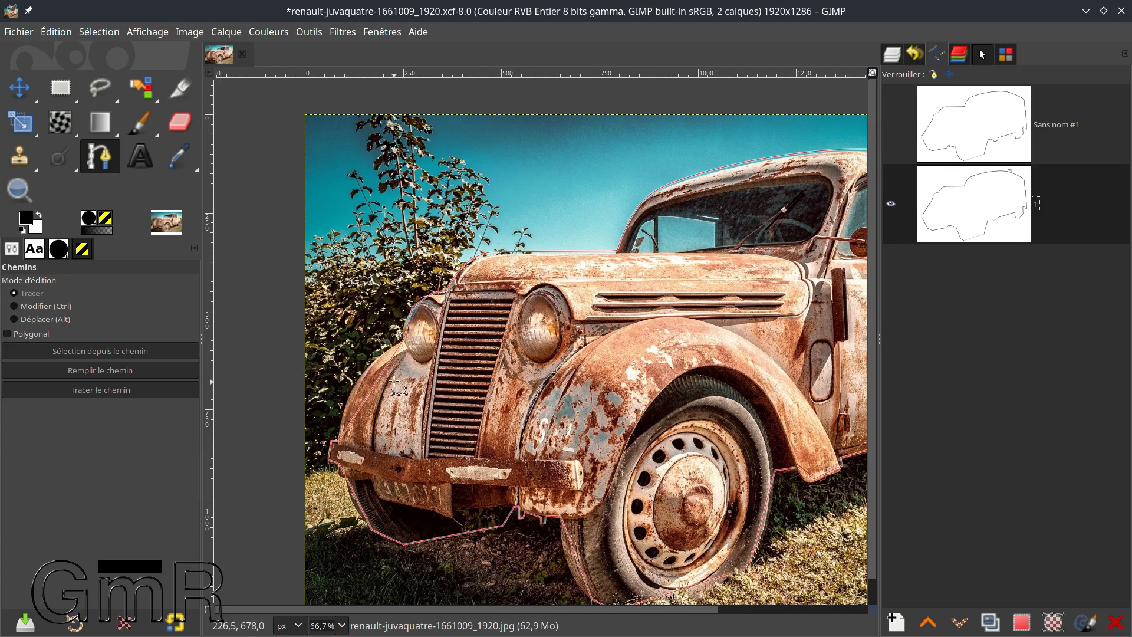
pyautogui.keyDown('ctrl'); pyautogui.scroll(3, 394, 382); pyautogui.keyUp('ctrl')
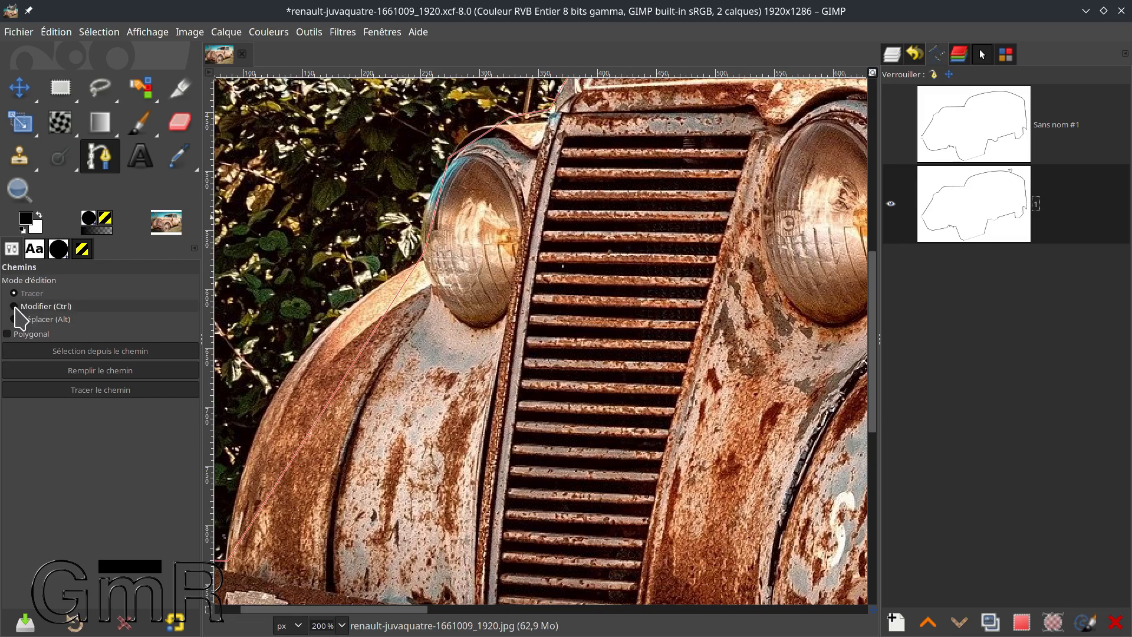
pyautogui.click(65, 308)
pyautogui.click(383, 324)
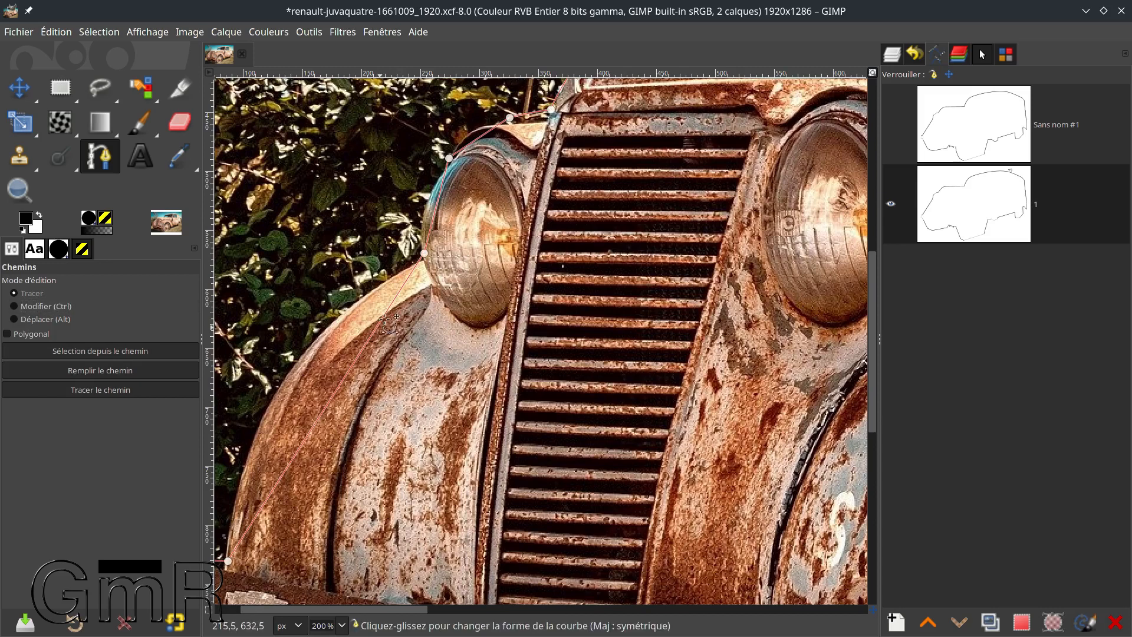
pyautogui.moveTo(424, 254); pyautogui.dragTo(384, 284)
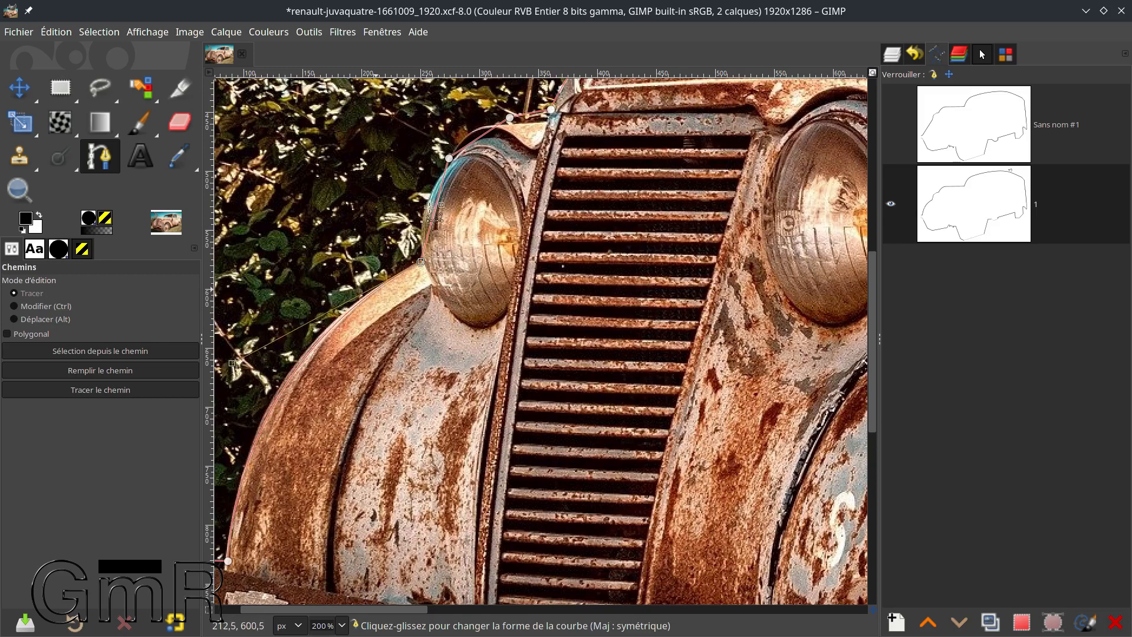
# Reshape path 1 around the headlight beside the bush by bending its segments toward the headlight's outer edge
pyautogui.moveTo(437, 210); pyautogui.dragTo(438, 172)
pyautogui.moveTo(394, 245); pyautogui.dragTo(415, 225)
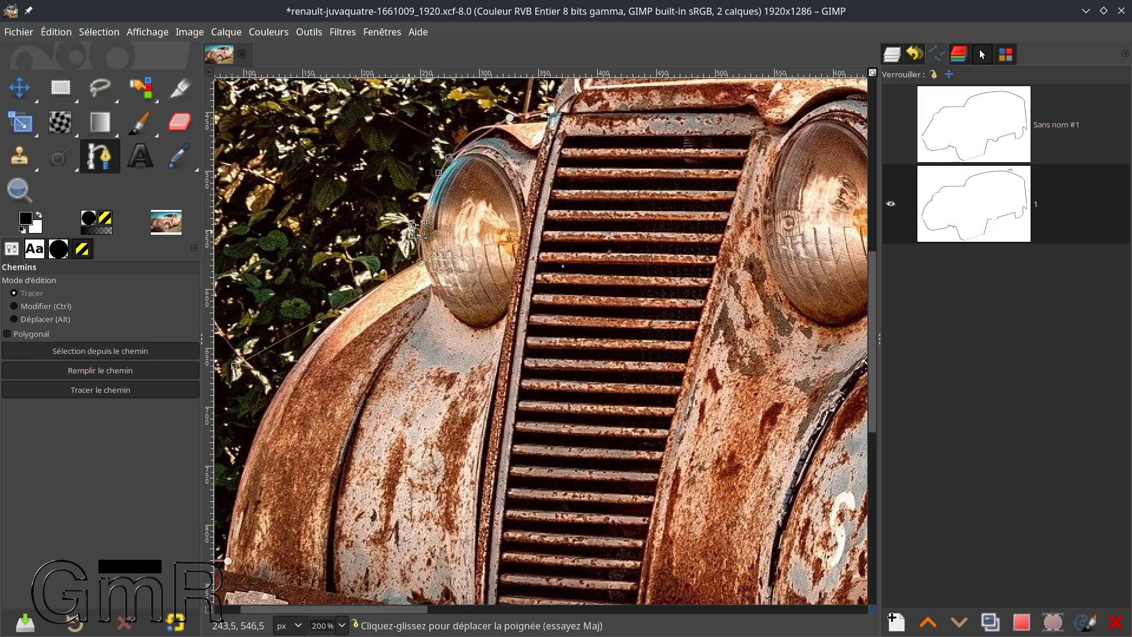
pyautogui.click(491, 134)
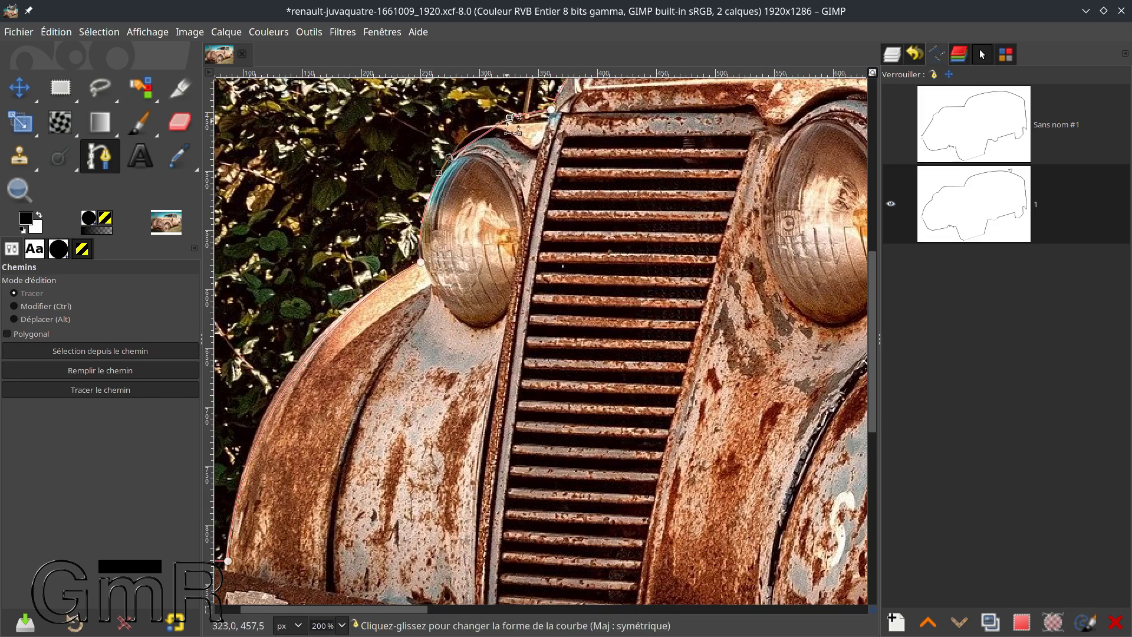
pyautogui.moveTo(479, 137); pyautogui.dragTo(512, 121)
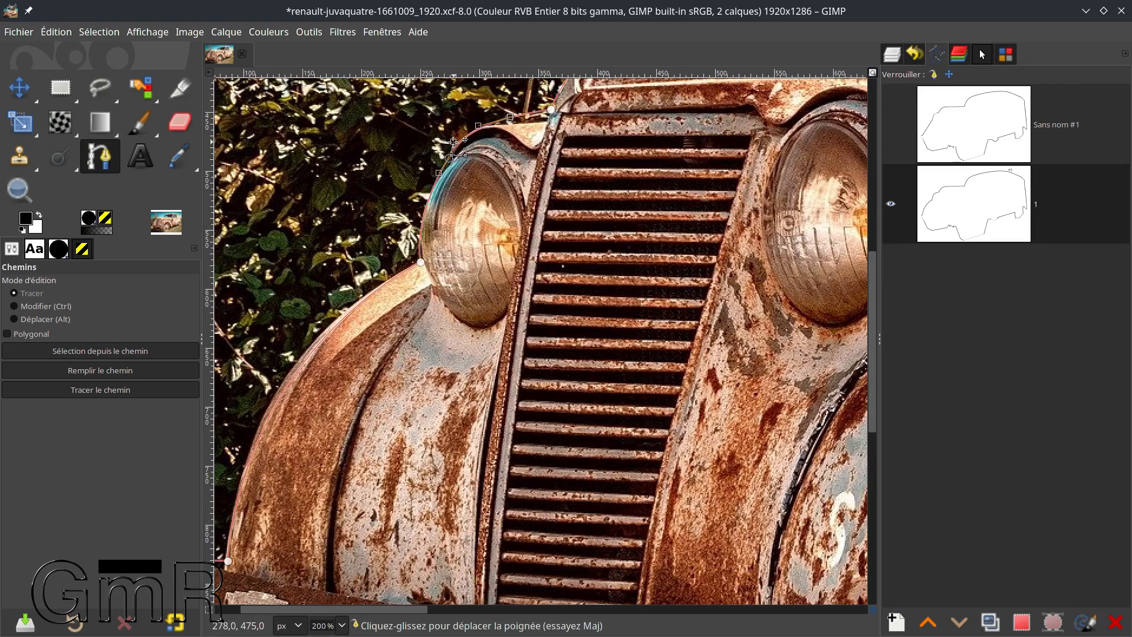
# Refine the nodes and curve handles above the headlight so path 1 hugs the top of the fender
pyautogui.scroll(5, 507, 271)
pyautogui.scroll(4, 513, 277)
pyautogui.scroll(-4, 513, 283)
pyautogui.scroll(4, 511, 299)
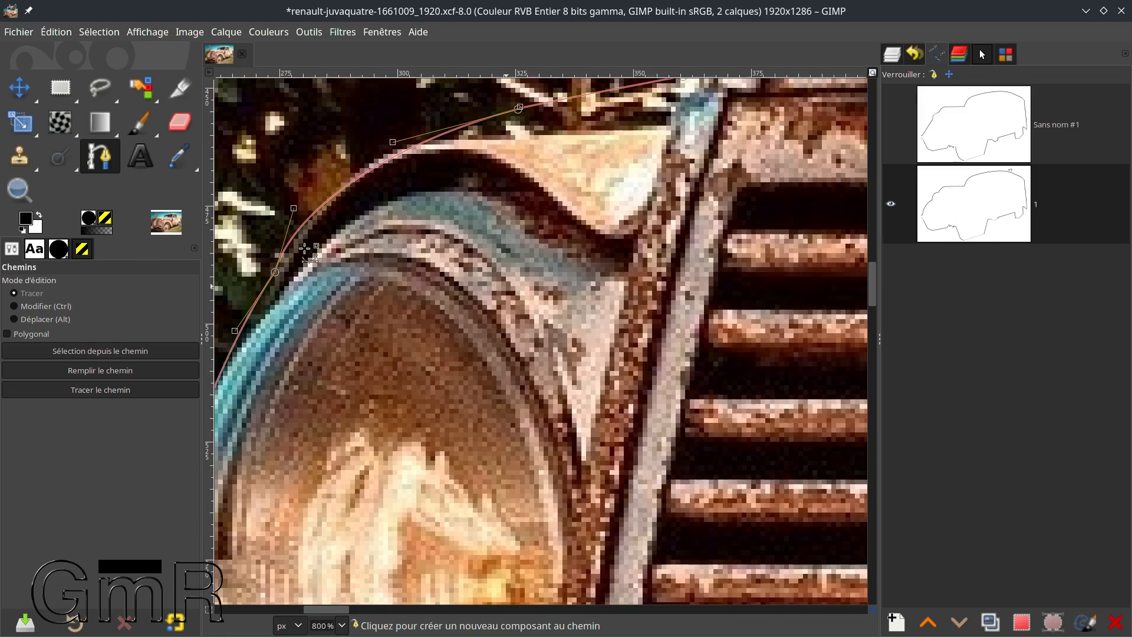
pyautogui.moveTo(274, 272); pyautogui.dragTo(280, 271)
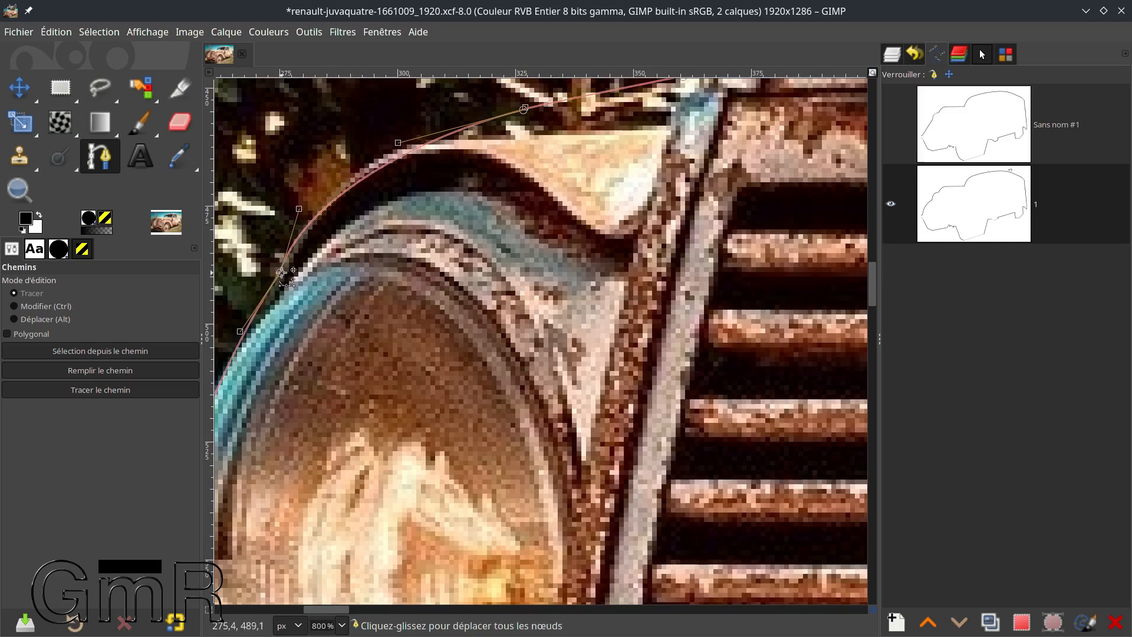
pyautogui.moveTo(302, 202); pyautogui.dragTo(310, 186)
pyautogui.moveTo(396, 142); pyautogui.dragTo(383, 143)
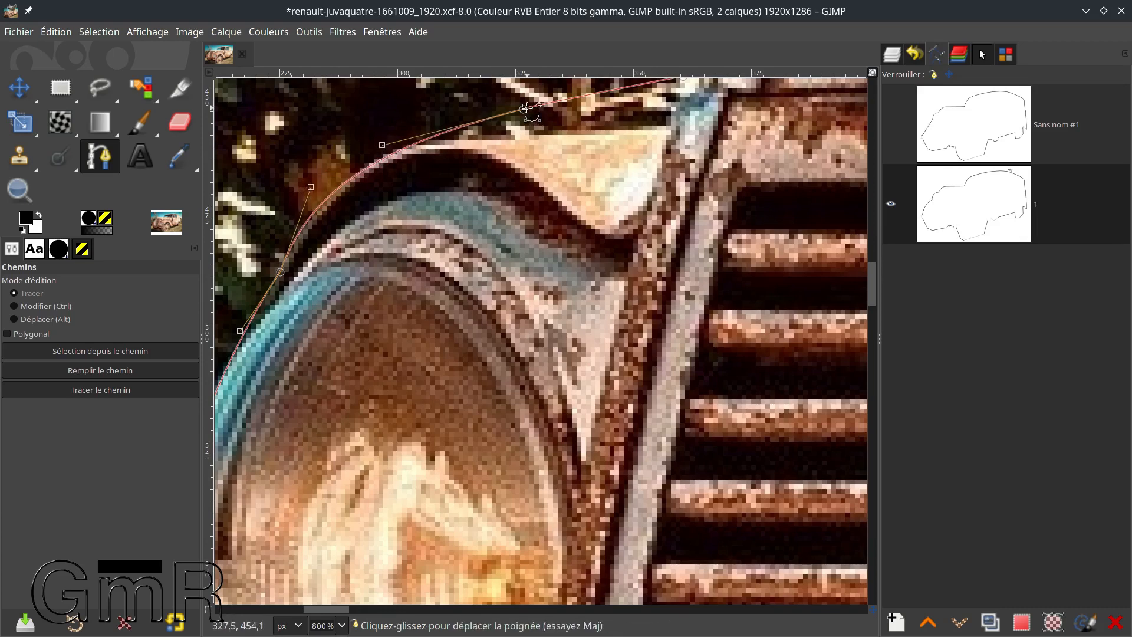
pyautogui.moveTo(526, 112); pyautogui.dragTo(519, 137)
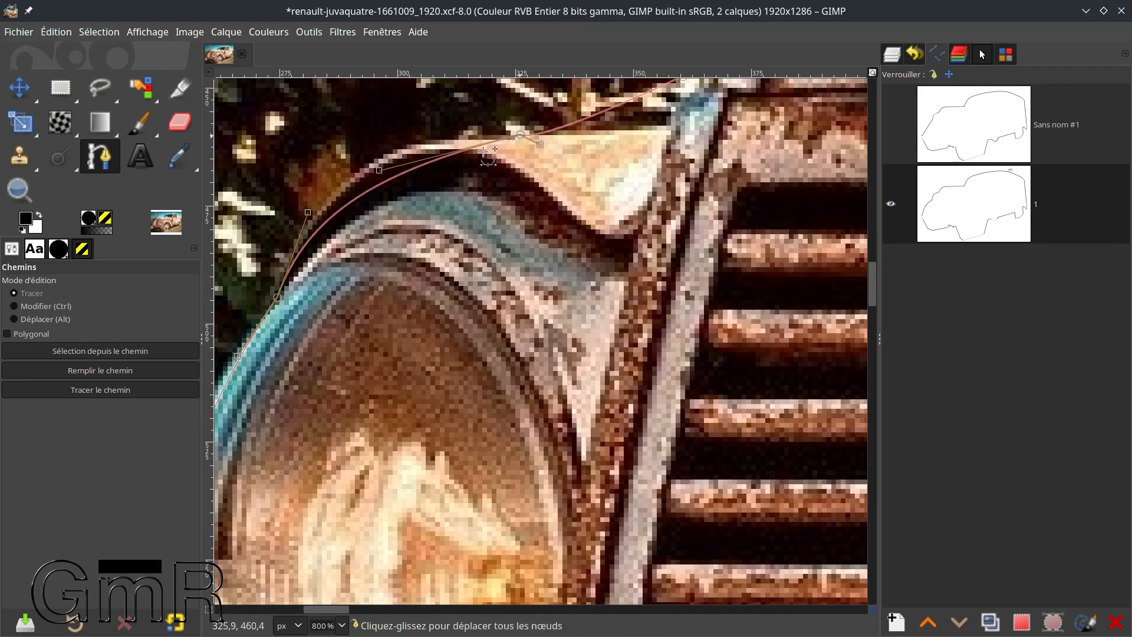
pyautogui.moveTo(309, 210); pyautogui.dragTo(401, 141)
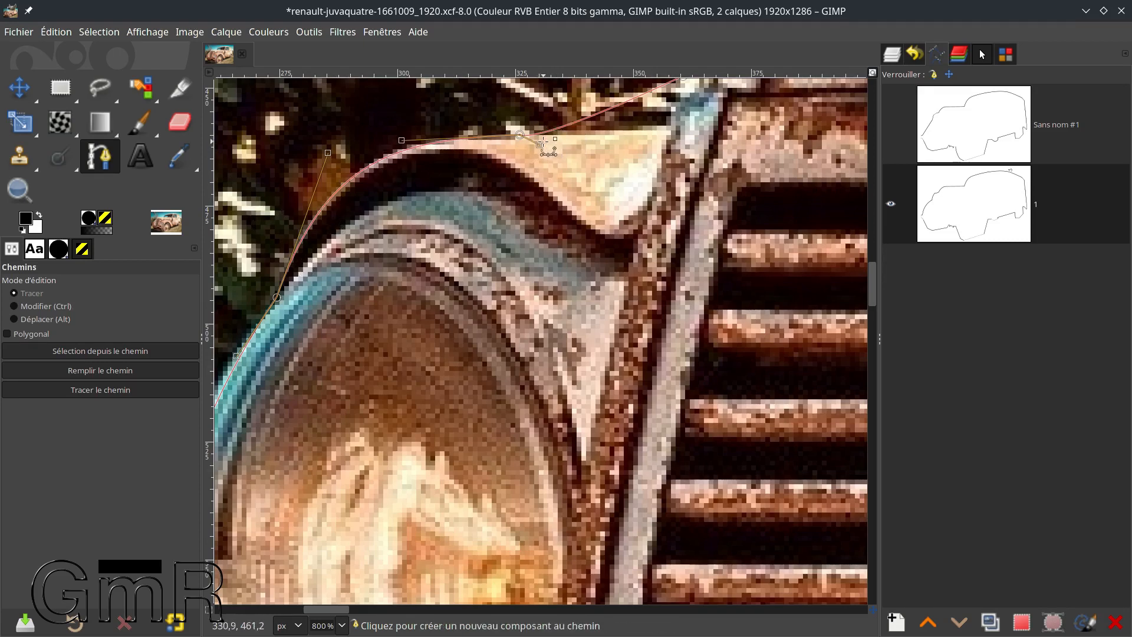
# Move the path node beside the grille down onto the corner where the fender meets the grille surround
pyautogui.moveTo(639, 165); pyautogui.dragTo(480, 265)
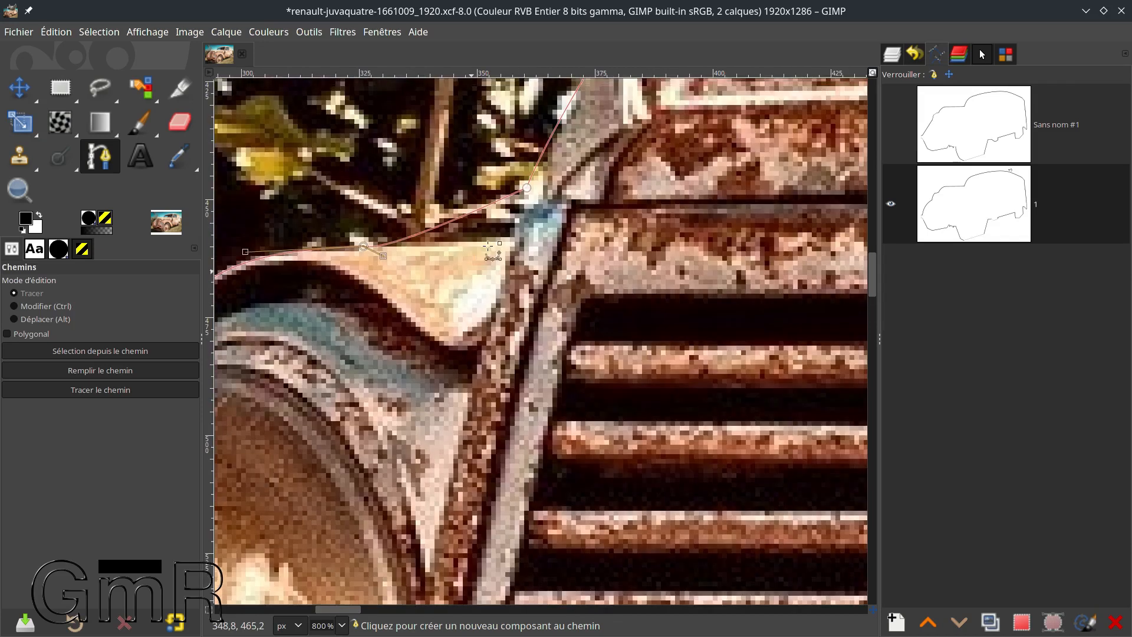
pyautogui.moveTo(526, 187); pyautogui.dragTo(511, 238)
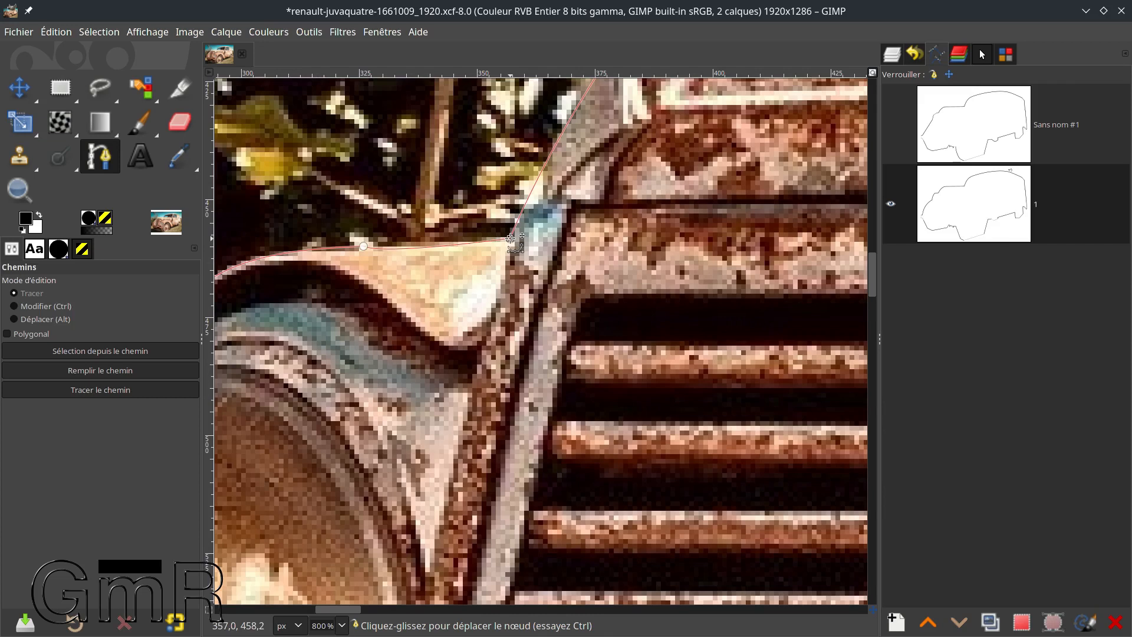
pyautogui.click(417, 243)
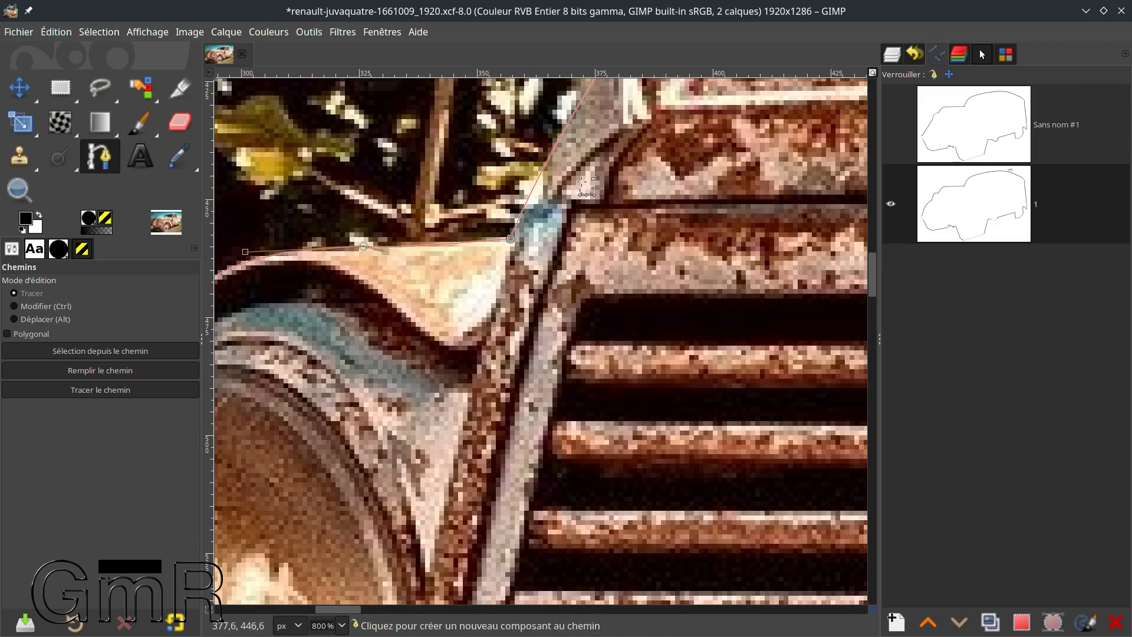
# Insert a node on the segment just below the hood's edge and move it onto the top of the grille surround
pyautogui.moveTo(600, 179); pyautogui.dragTo(423, 323)
pyautogui.scroll(2, 426, 326)
pyautogui.moveTo(424, 252); pyautogui.dragTo(422, 250)
pyautogui.moveTo(425, 253); pyautogui.dragTo(429, 253)
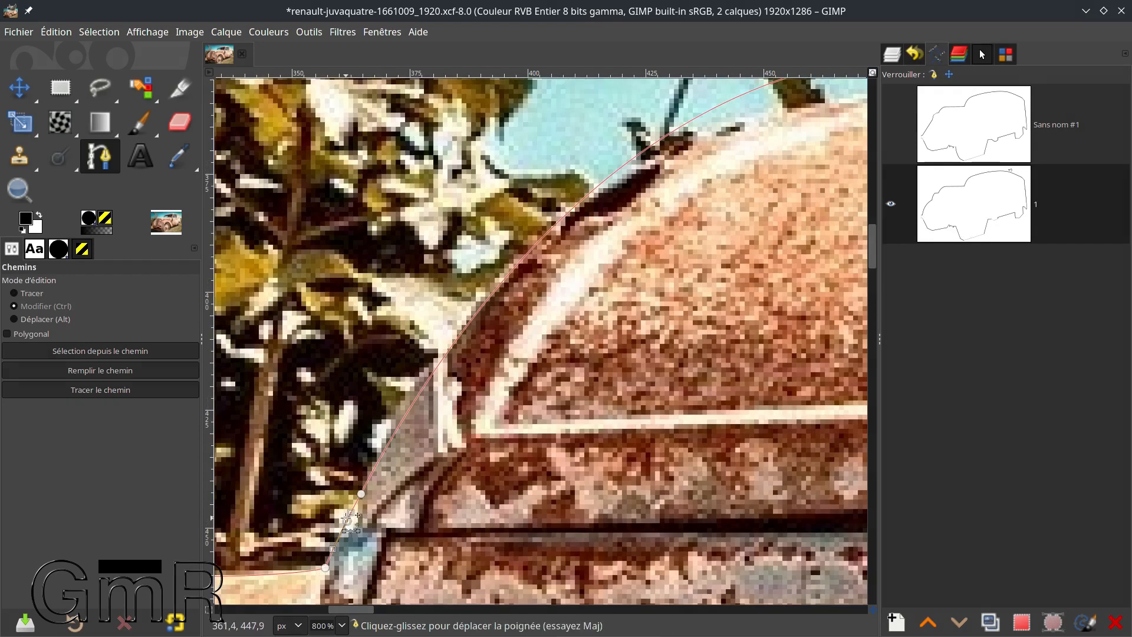
pyautogui.keyDown('ctrl'); pyautogui.click(348, 518); pyautogui.keyUp('ctrl')
pyautogui.moveTo(352, 521); pyautogui.dragTo(361, 524)
pyautogui.click(348, 520)
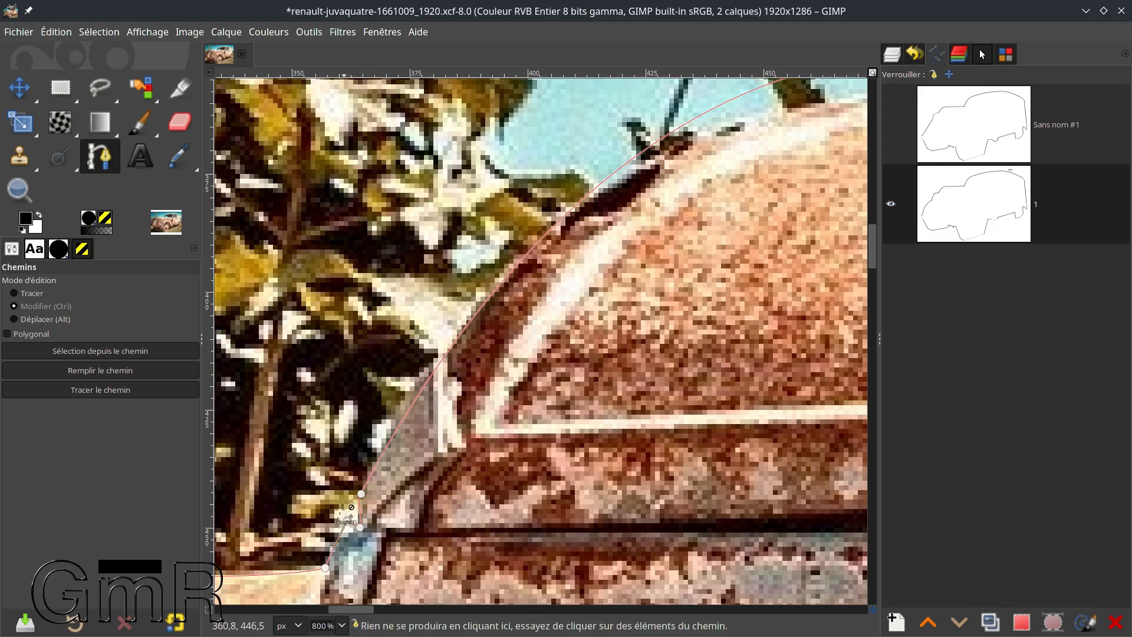
# Move the stray path node beside the hood's lower corner down onto the top edge of the grille surround
pyautogui.scroll(-3, 351, 523)
pyautogui.scroll(3, 434, 372)
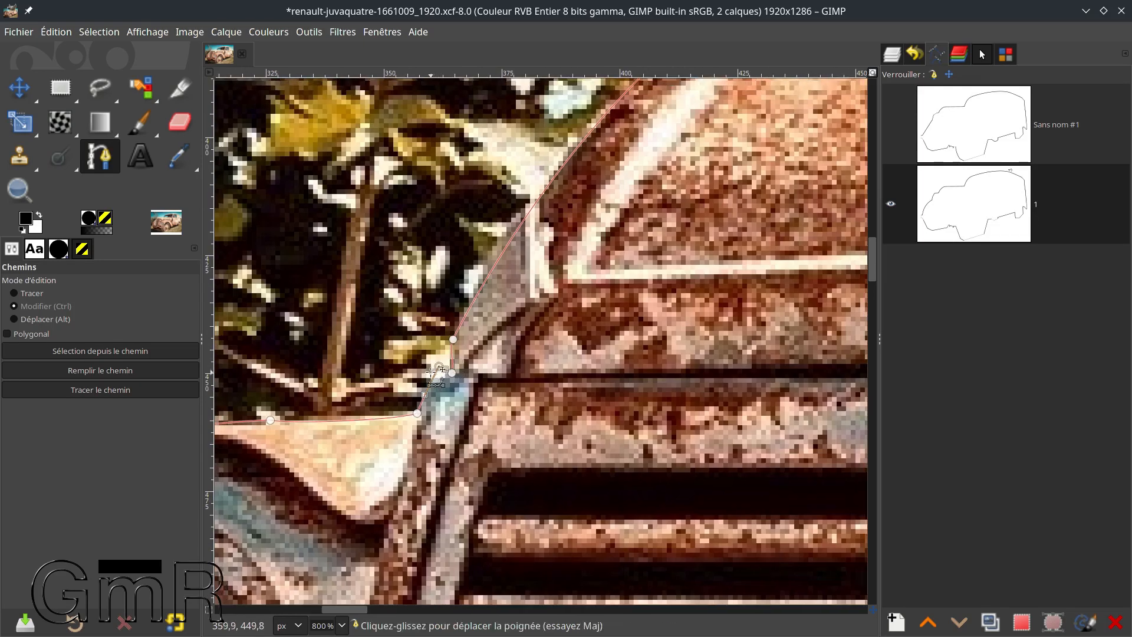
pyautogui.scroll(2, 478, 390)
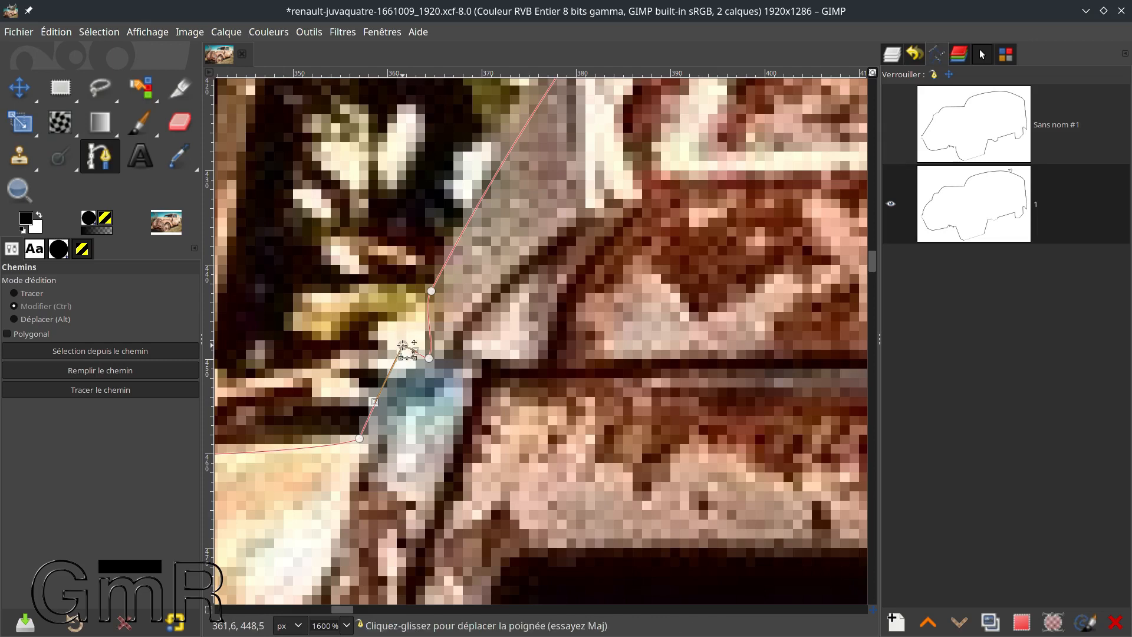
pyautogui.moveTo(404, 344); pyautogui.dragTo(396, 351)
pyautogui.click(406, 345)
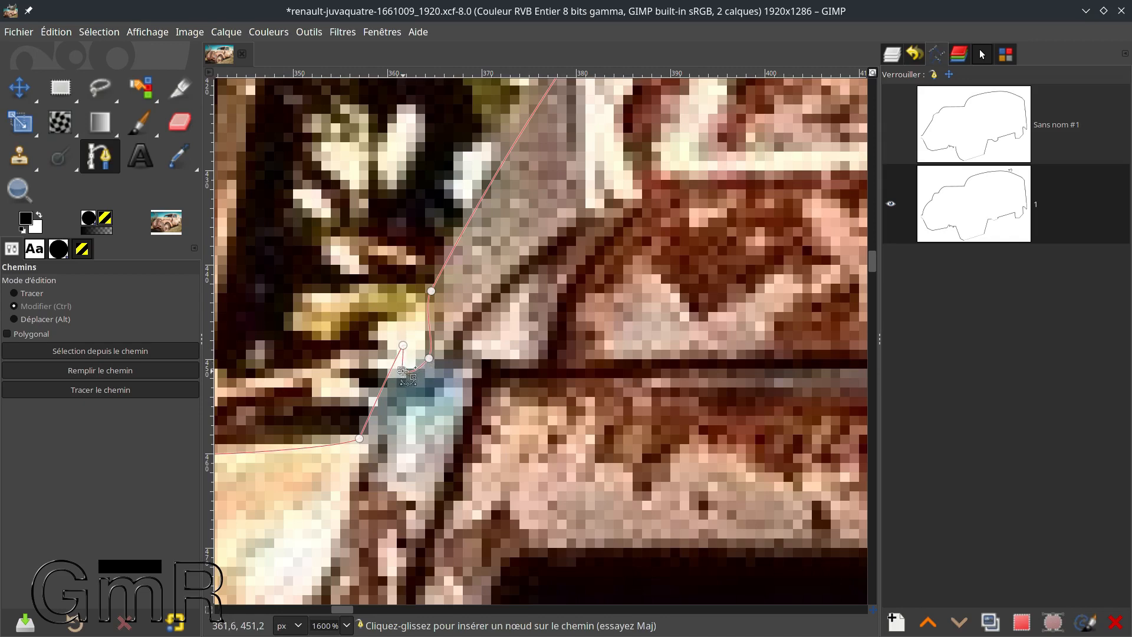
pyautogui.click(403, 356)
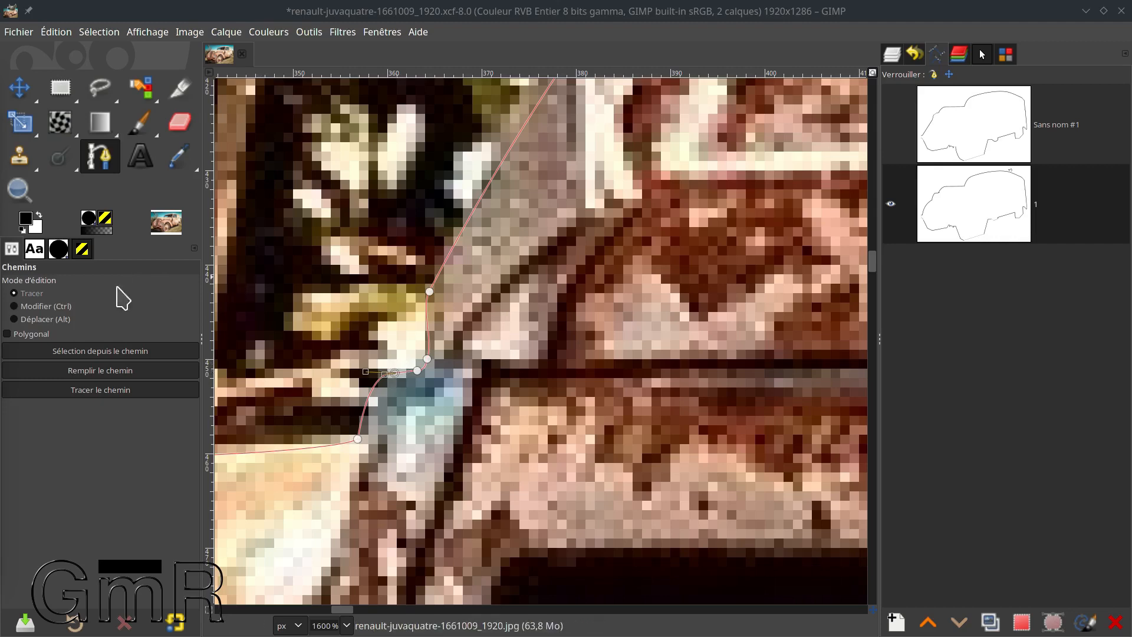
# Adjust that node's curve handle so path 1 follows the rounded top corner of the grille surround
pyautogui.click(30, 293)
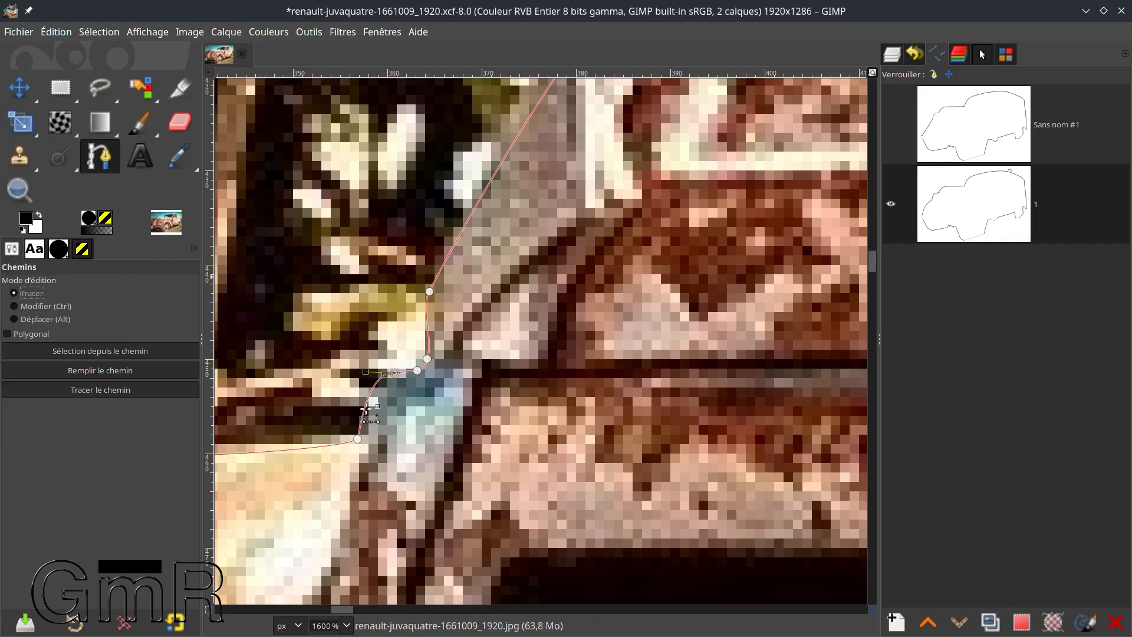
pyautogui.moveTo(394, 373)
pyautogui.mouseDown()
pyautogui.moveTo(404, 373)
pyautogui.moveTo(394, 374)
pyautogui.mouseUp()
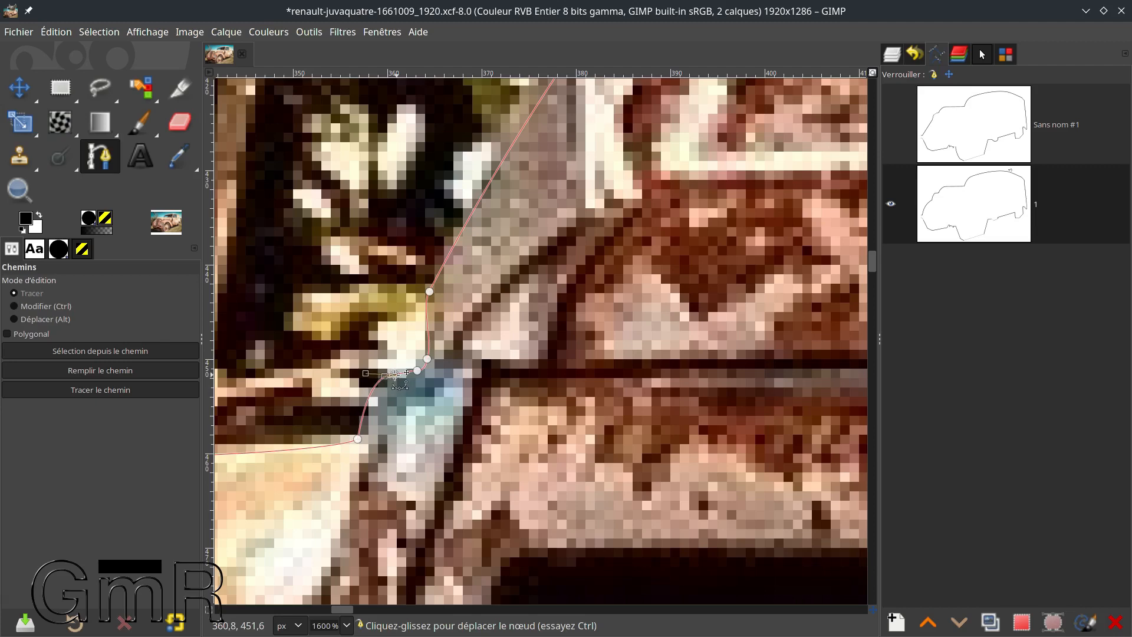
pyautogui.click(45, 306)
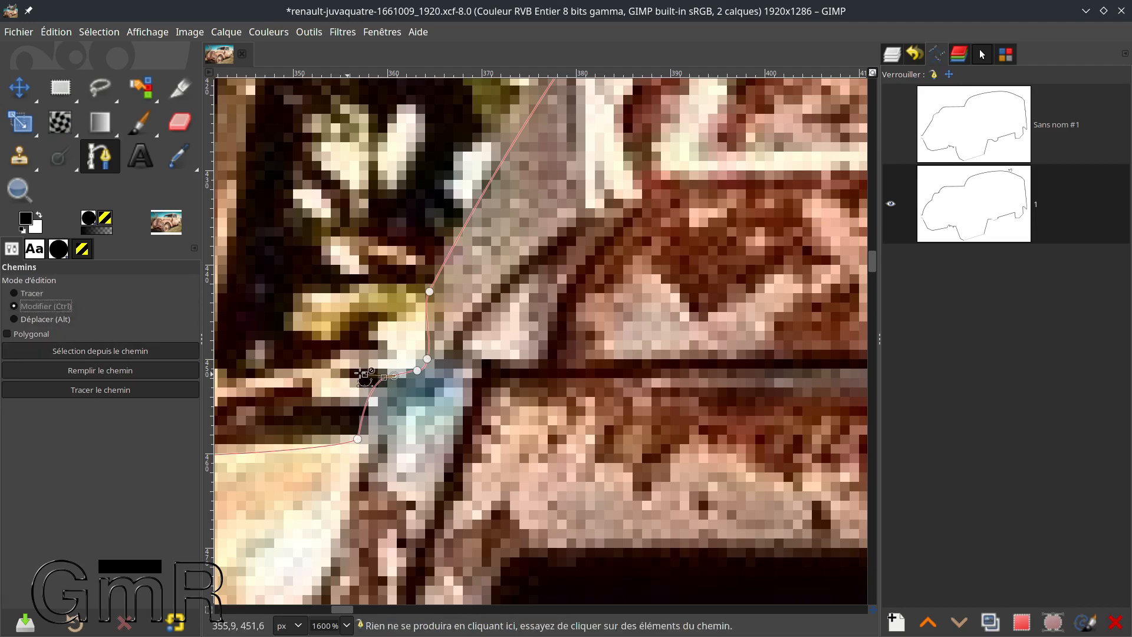
pyautogui.moveTo(365, 375); pyautogui.dragTo(368, 381)
# Move the path node floating above the front of the hood down onto the hood's top edge in Tracer mode
pyautogui.scroll(-3, 628, 294)
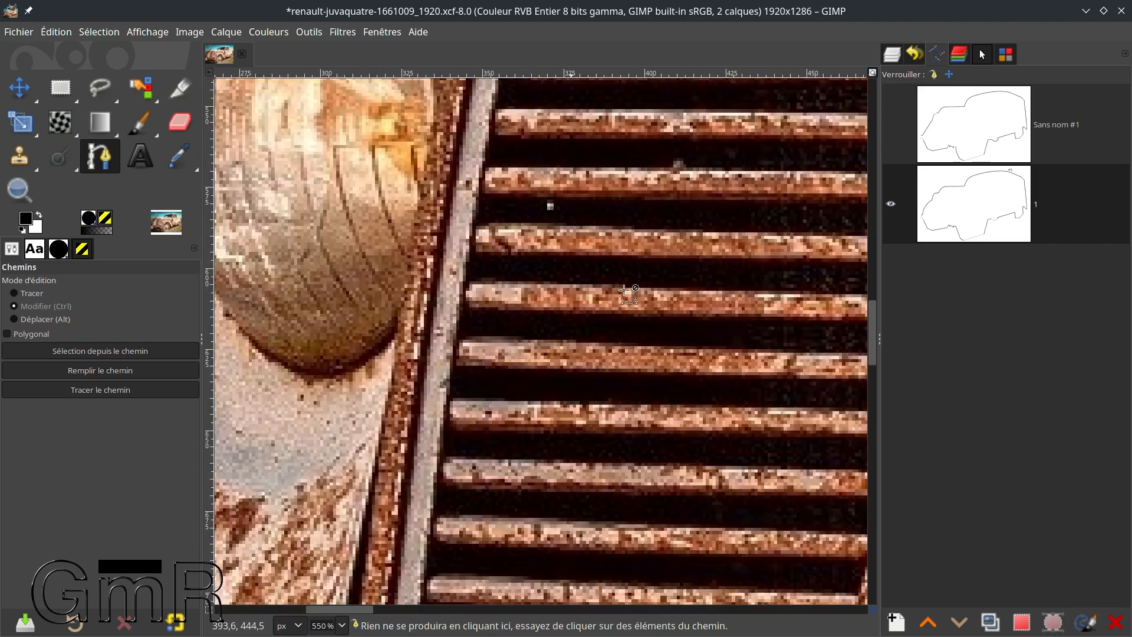
pyautogui.scroll(5, 629, 293)
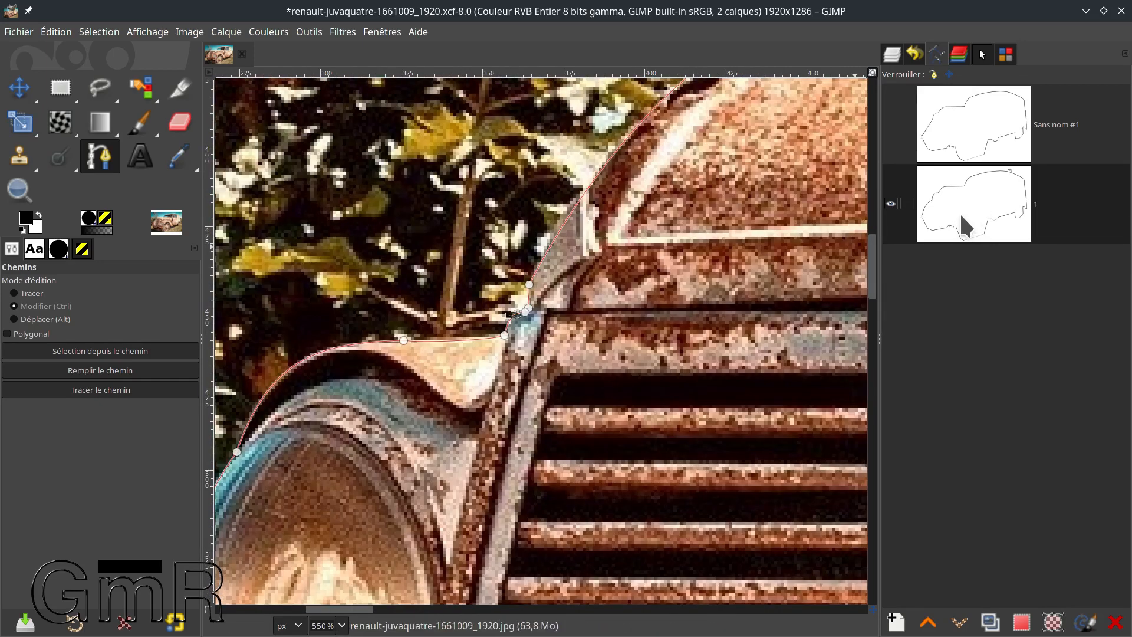
pyautogui.moveTo(541, 441); pyautogui.dragTo(496, 439)
pyautogui.moveTo(611, 383); pyautogui.dragTo(274, 489)
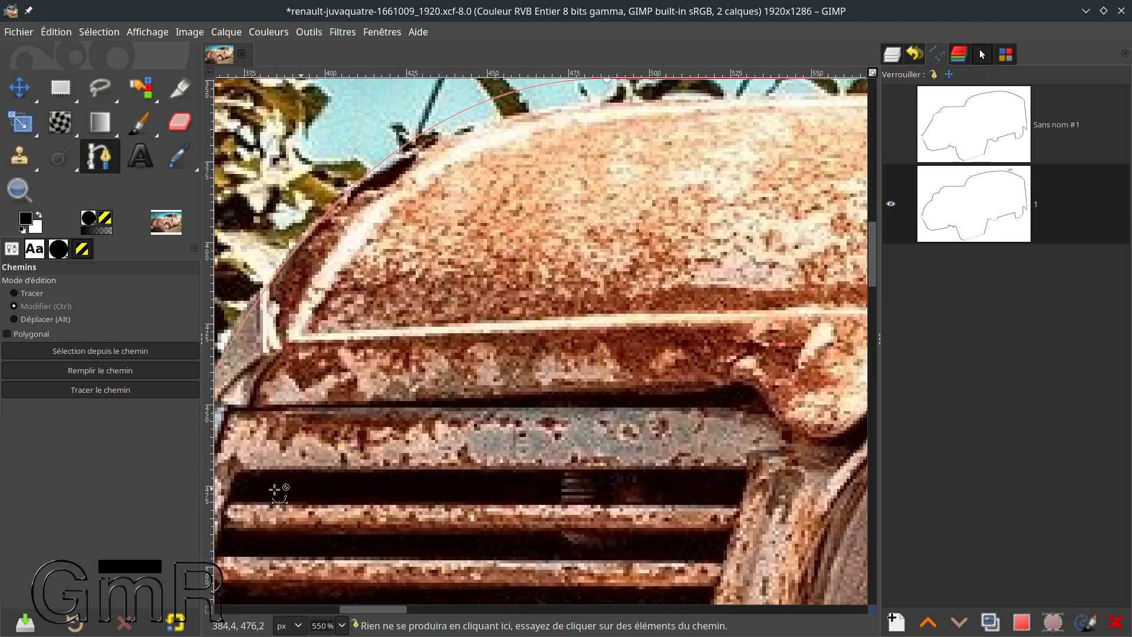
pyautogui.scroll(-2, 325, 415)
pyautogui.scroll(6, 330, 413)
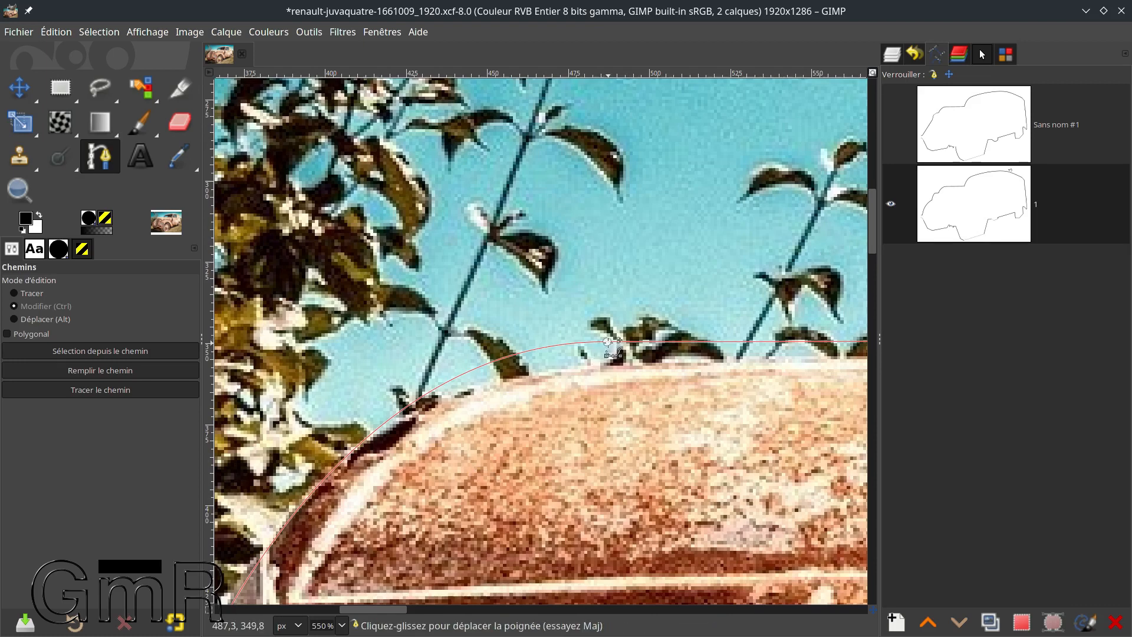
pyautogui.click(29, 293)
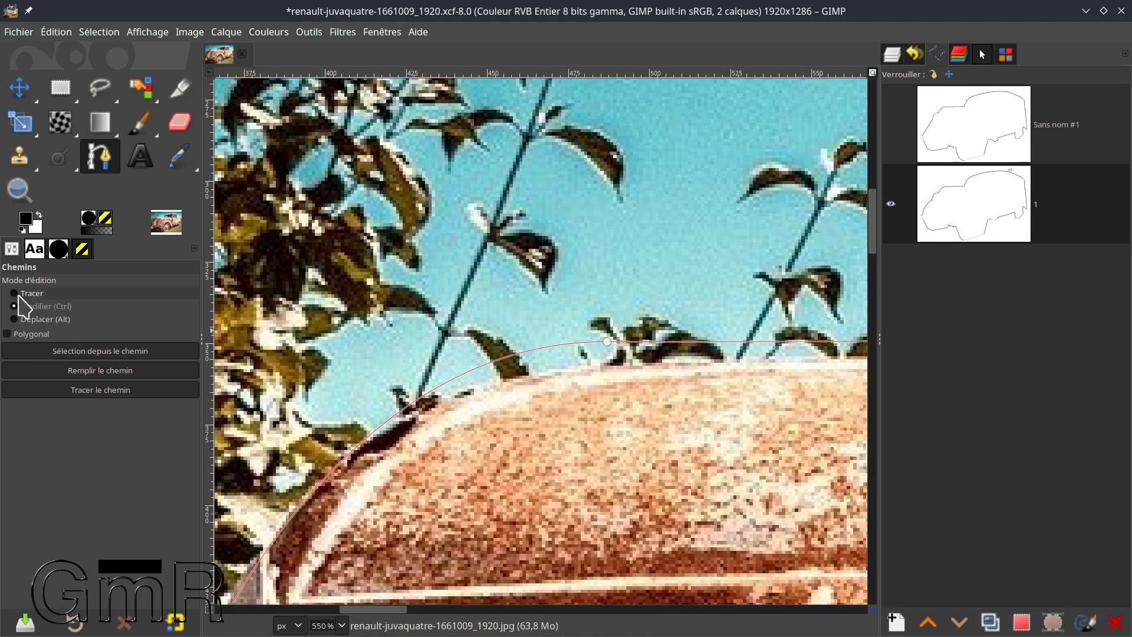
pyautogui.moveTo(607, 341); pyautogui.dragTo(611, 326)
pyautogui.moveTo(615, 286); pyautogui.dragTo(615, 125)
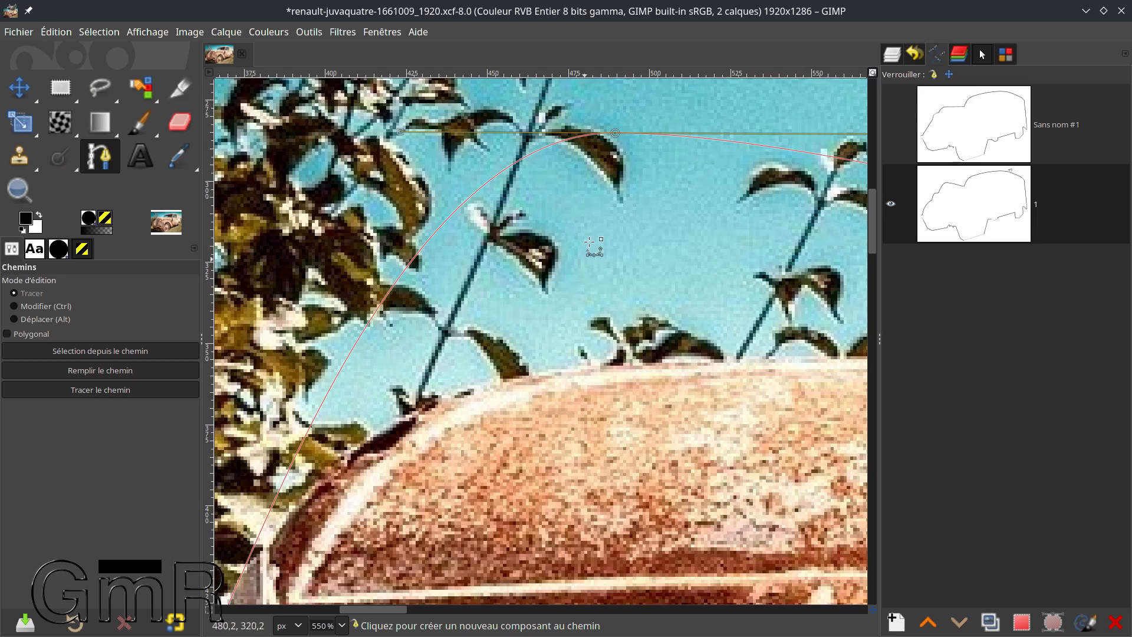
pyautogui.scroll(3, 440, 303)
pyautogui.hscroll(2, 530, 329)
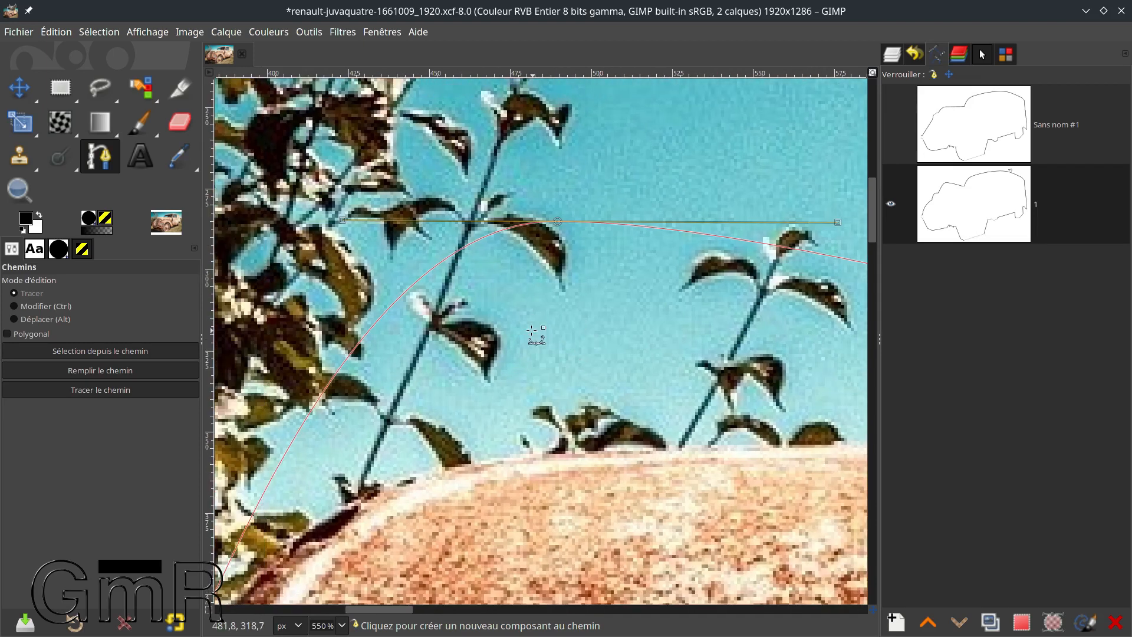
pyautogui.moveTo(555, 236); pyautogui.dragTo(557, 451)
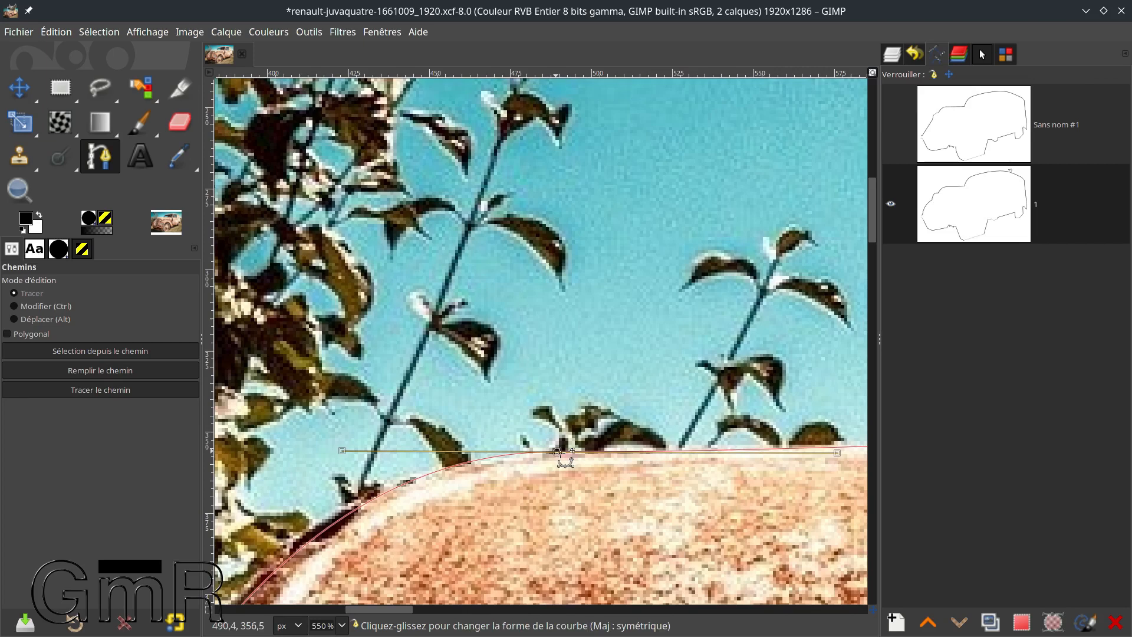